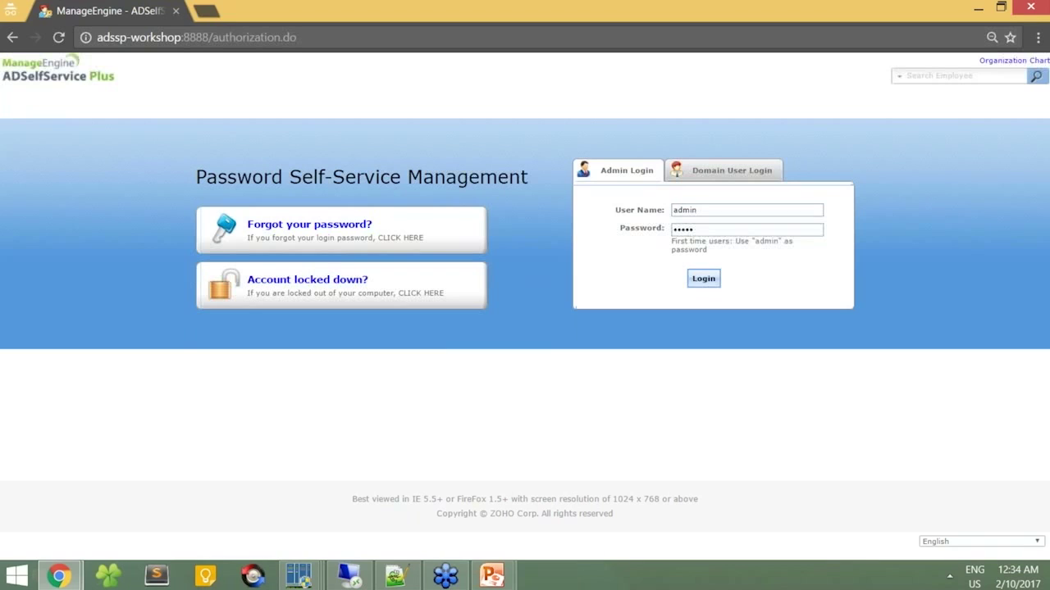
Step: Switch to the PowerPoint slideshow and advance from the title slide to the Topics slide
key("alt+Tab")
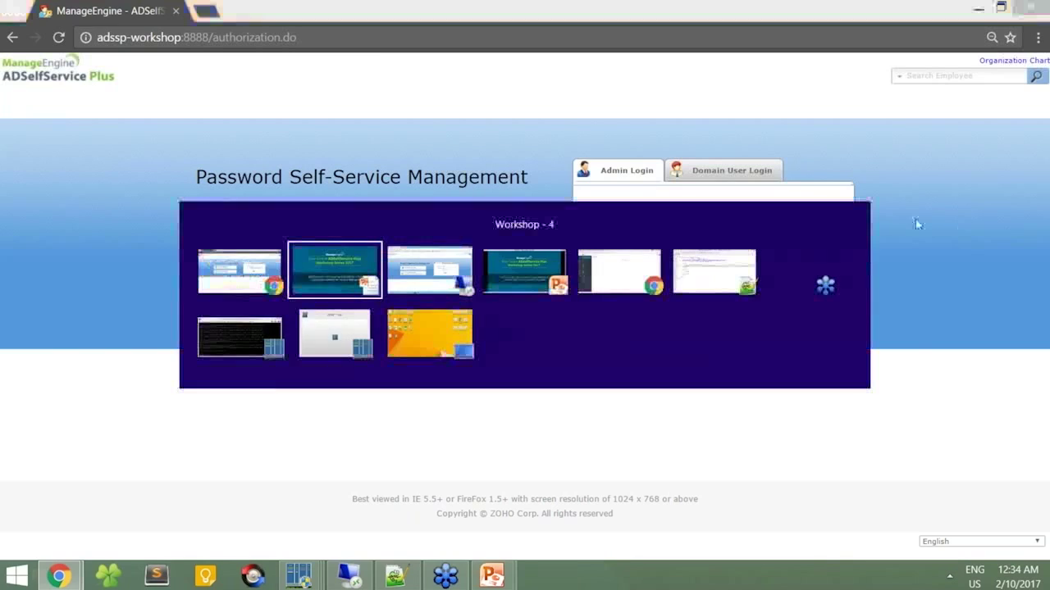
left_click(917, 223)
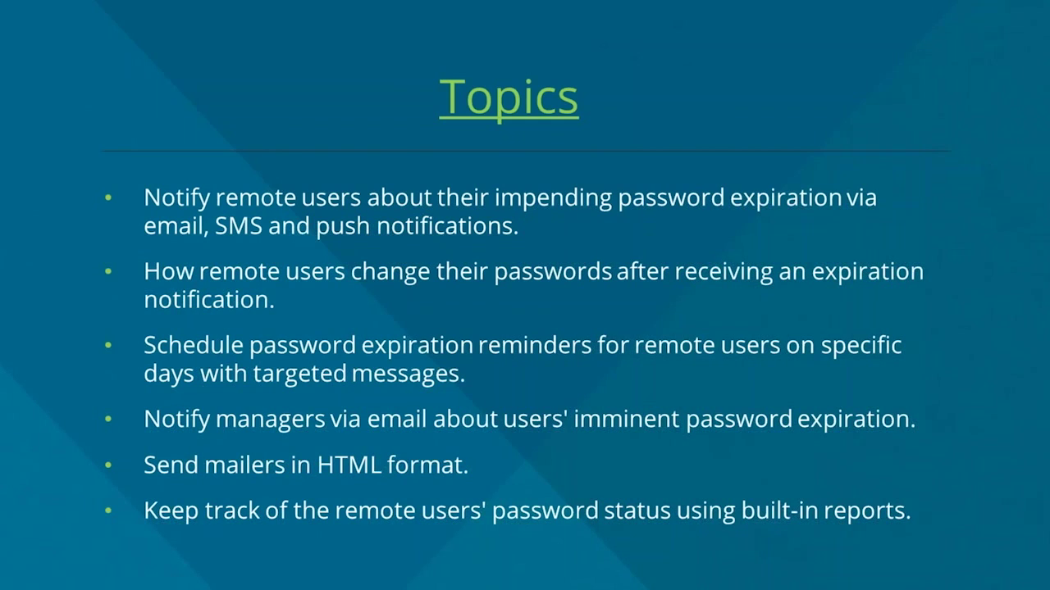
Step: Log in to the ADSelfService Plus admin console and view Domain Settings listing sspworkshop
key("alt+Tab")
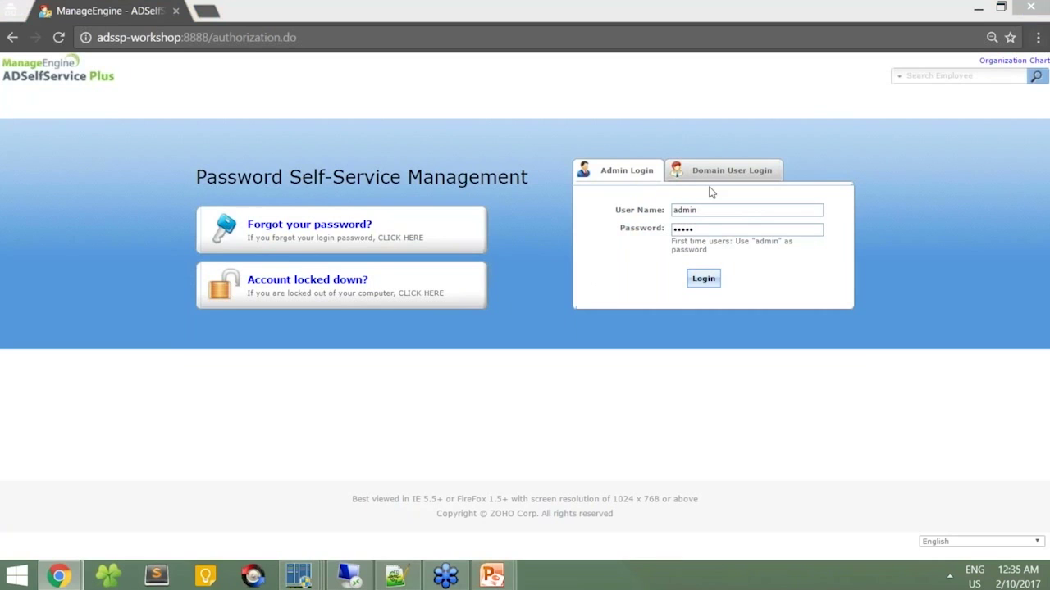
left_click(698, 287)
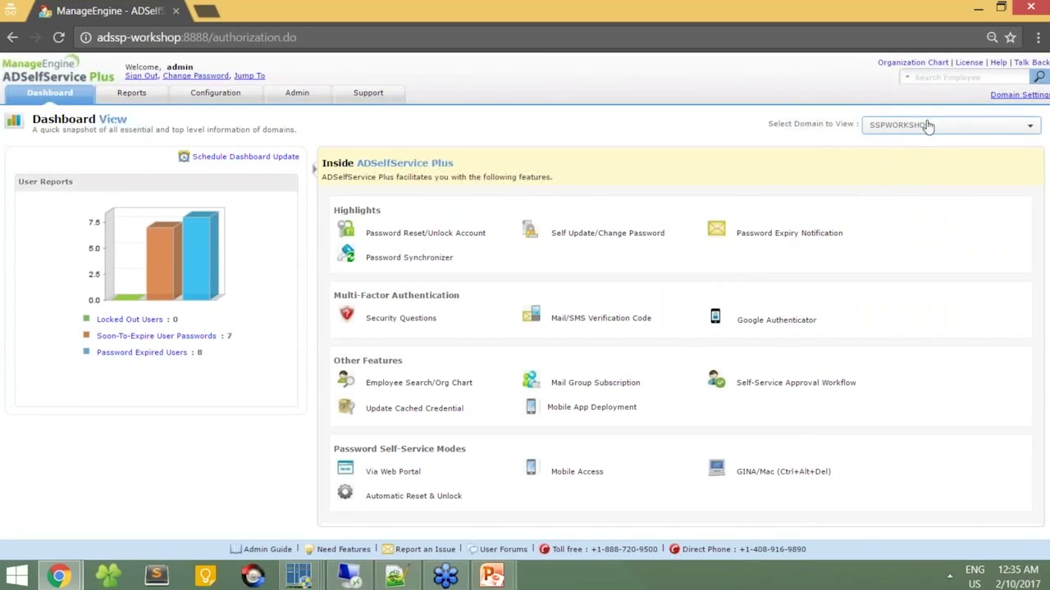
left_click(1002, 100)
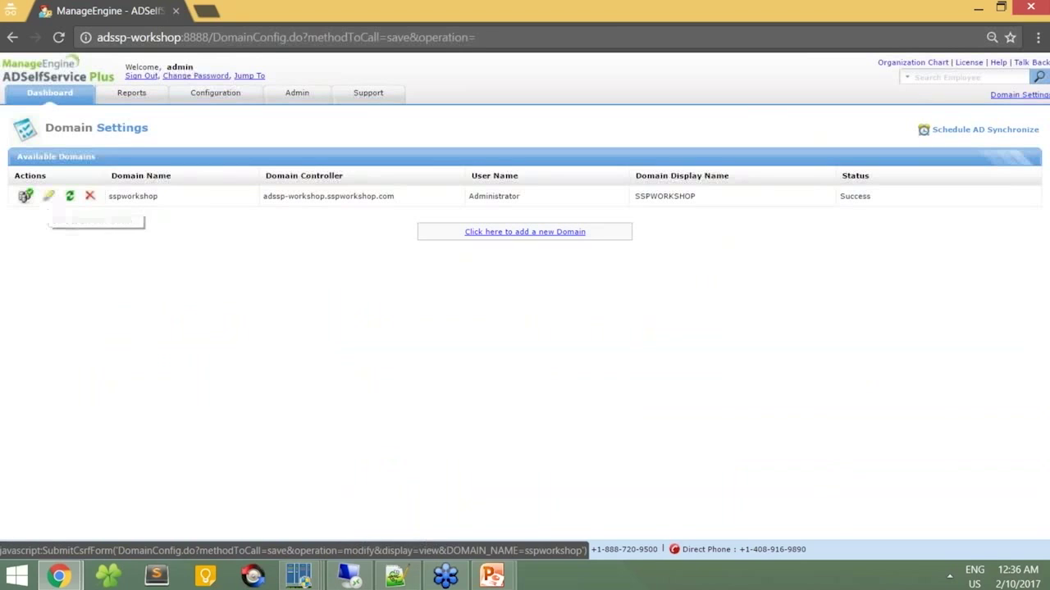
Step: Dismiss the sspworkshop sync options, look at the add-domain form, then go to Configuration
left_click(70, 196)
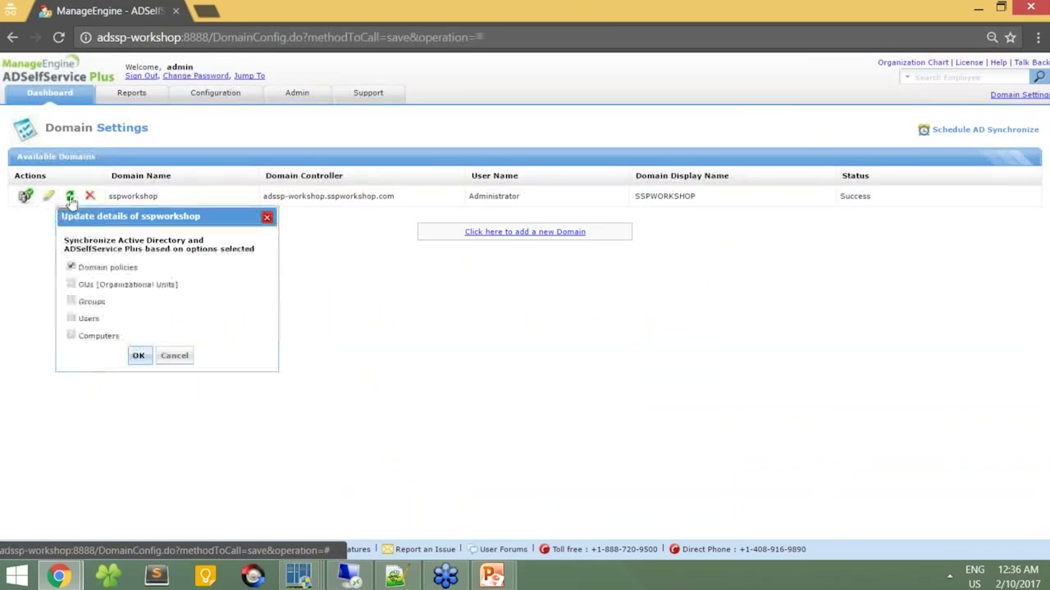
left_click(171, 354)
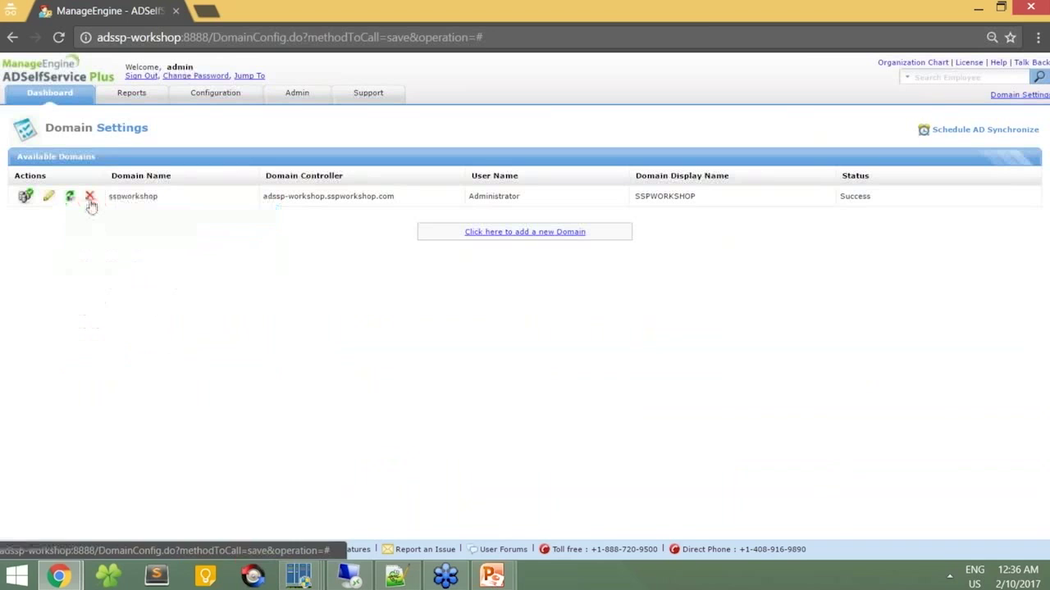
left_click(499, 233)
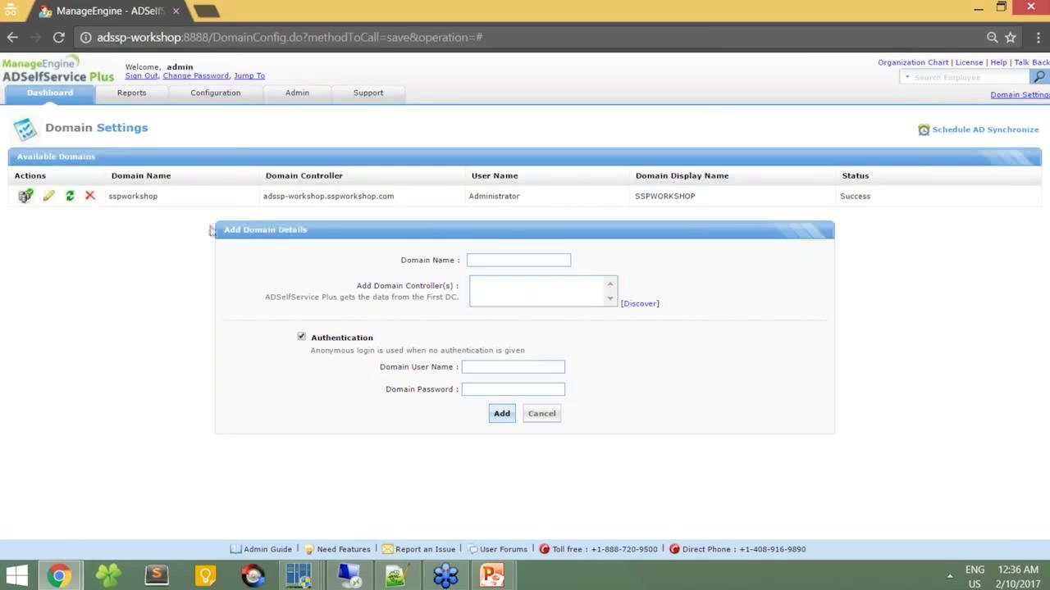
left_click(223, 96)
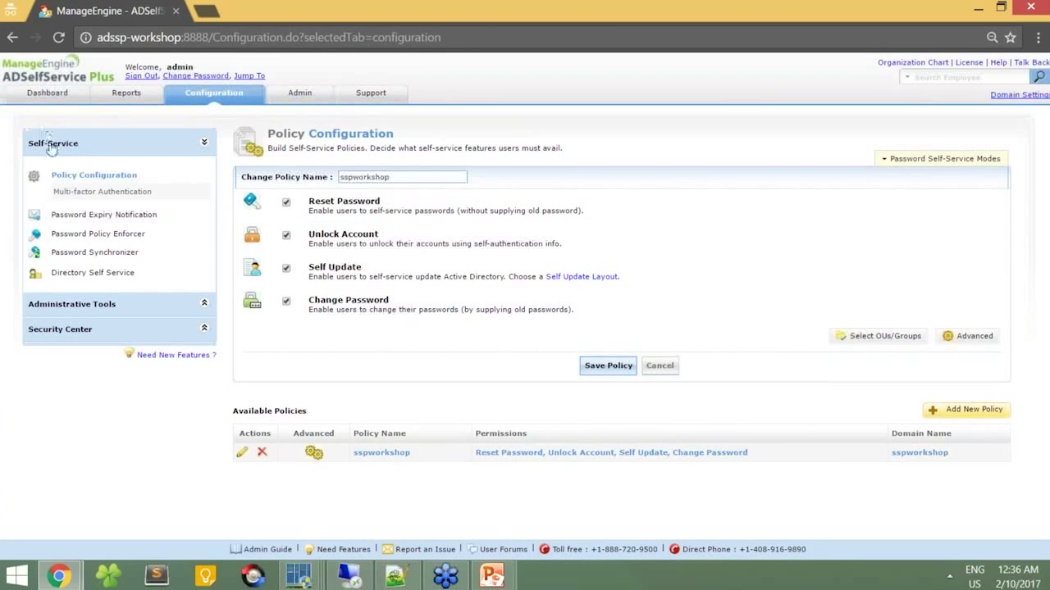
Step: Choose Password Expiry Notification and accept the prompt to configure the mail server first
left_click(82, 216)
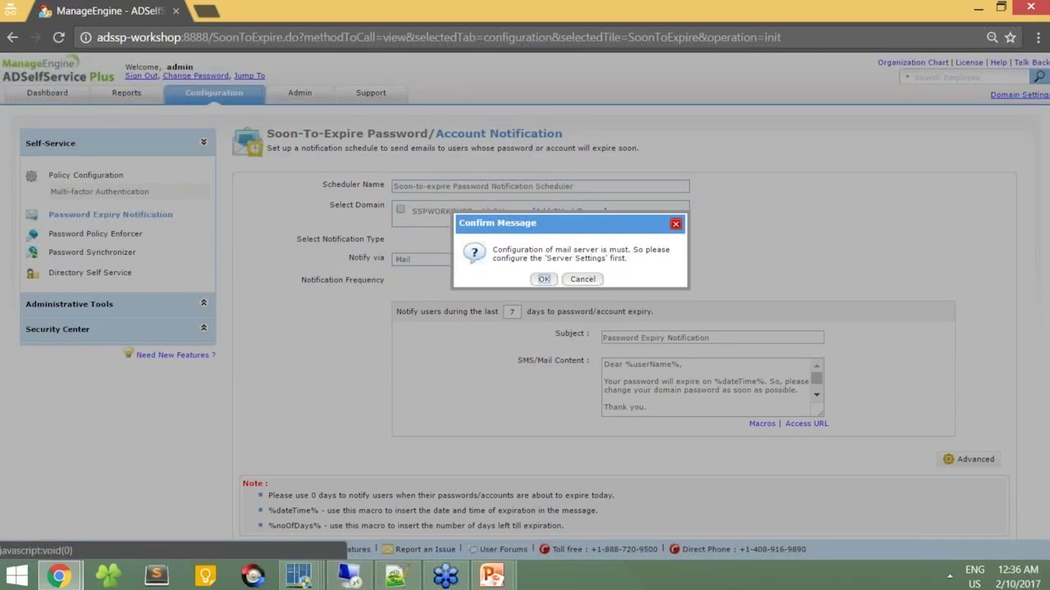
left_click(543, 279)
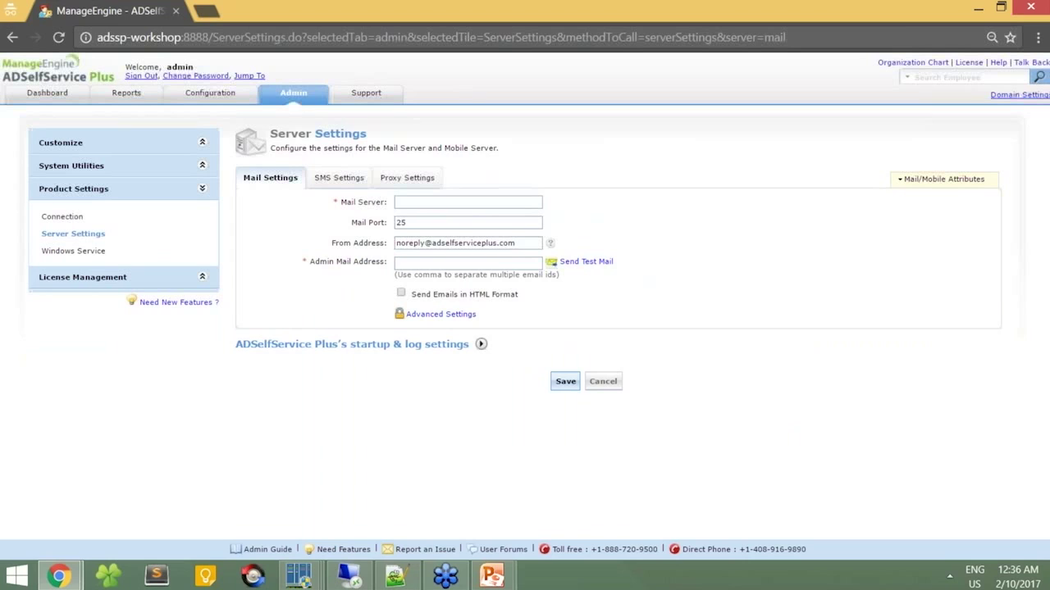
Step: Enter mail server 'smtp' and the sender's e-mail address as both From and Admin Mail Address
left_click(482, 208)
type("smtp")
key("Tab")
key("Tab")
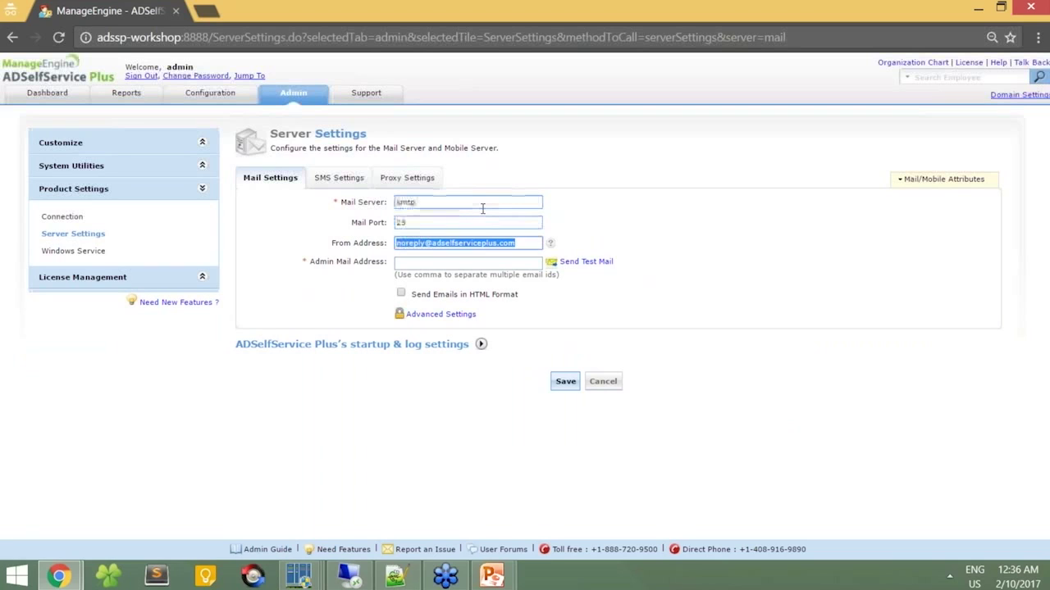
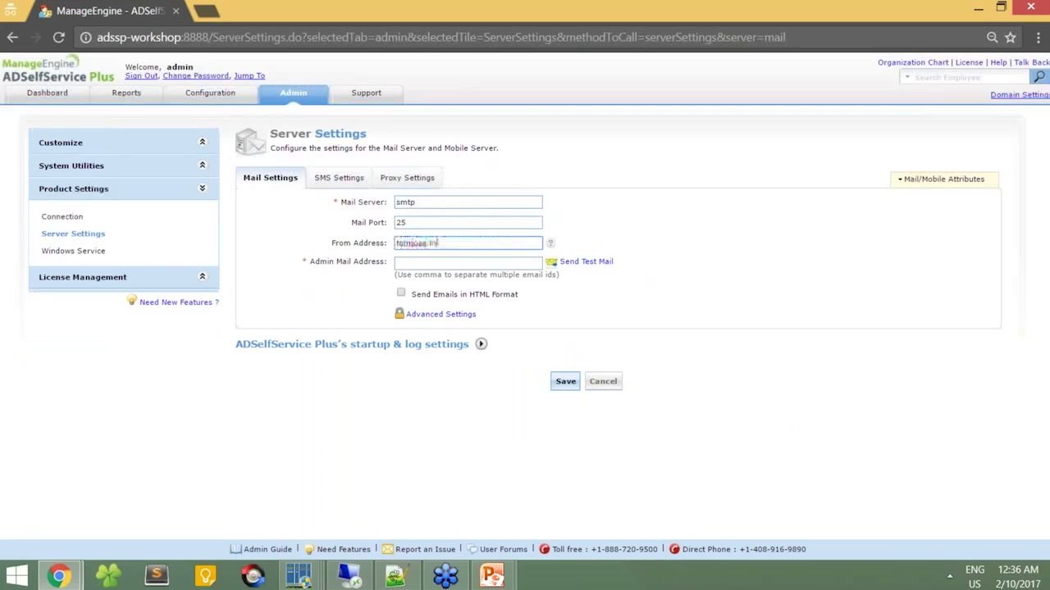
key("Tab")
key("shift+Tab")
key("ctrl+c")
key("Tab")
key("ctrl+v")
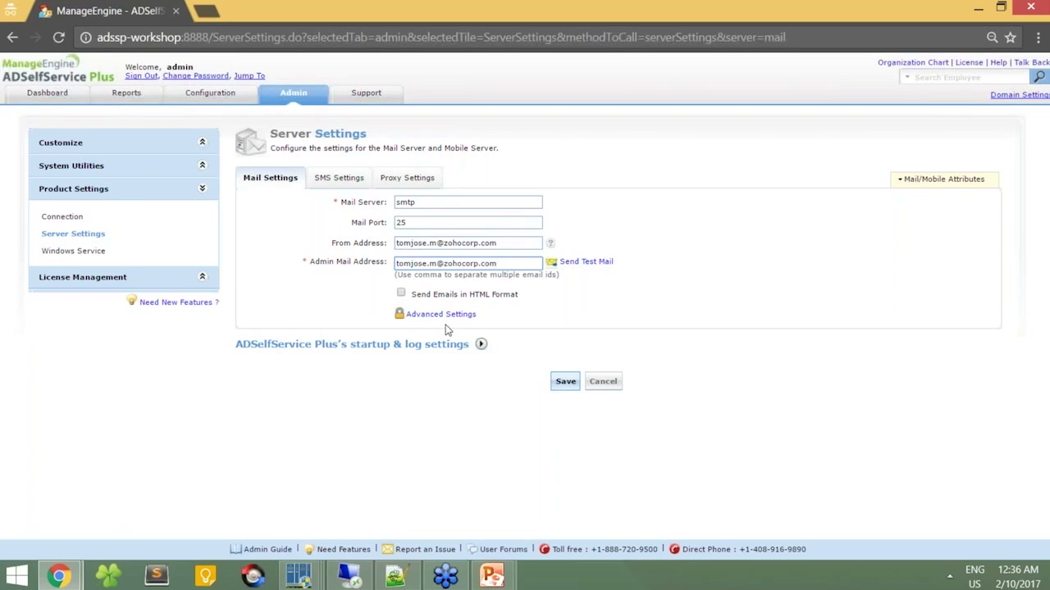
left_click(410, 202)
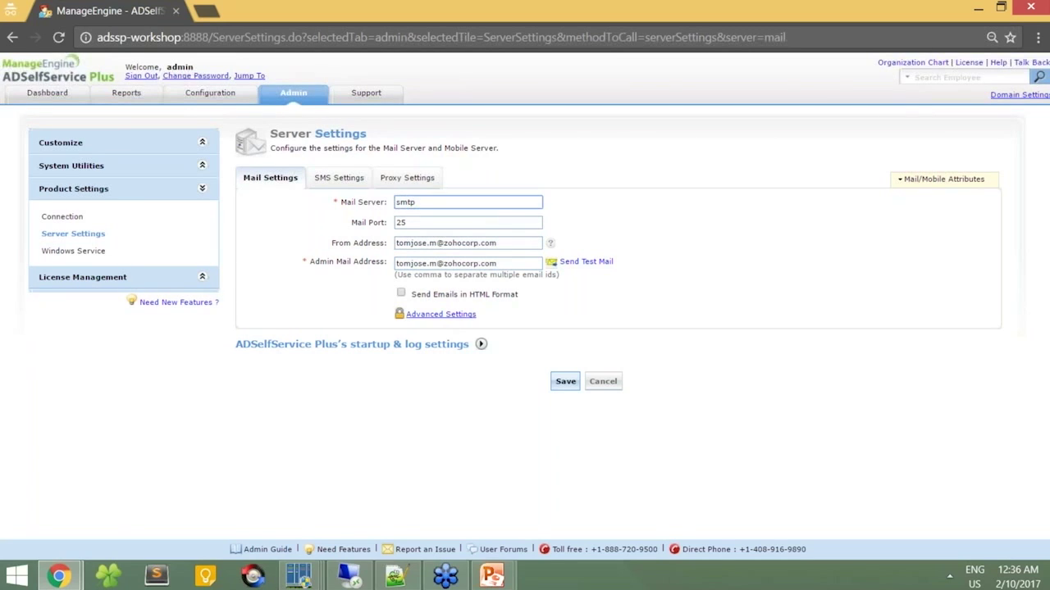
Step: Enter the SMTP authentication user name and password under Advanced Settings and save the mail settings
left_click(431, 315)
left_click(429, 335)
type("tom-2528")
key("Tab")
type("••••••••••••")
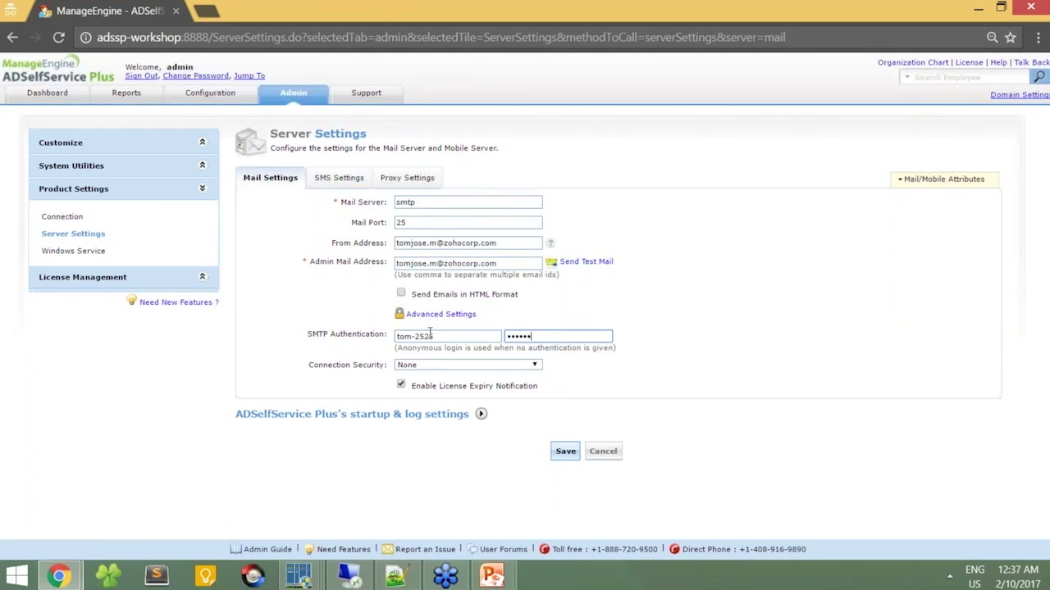
type("••")
key("Return")
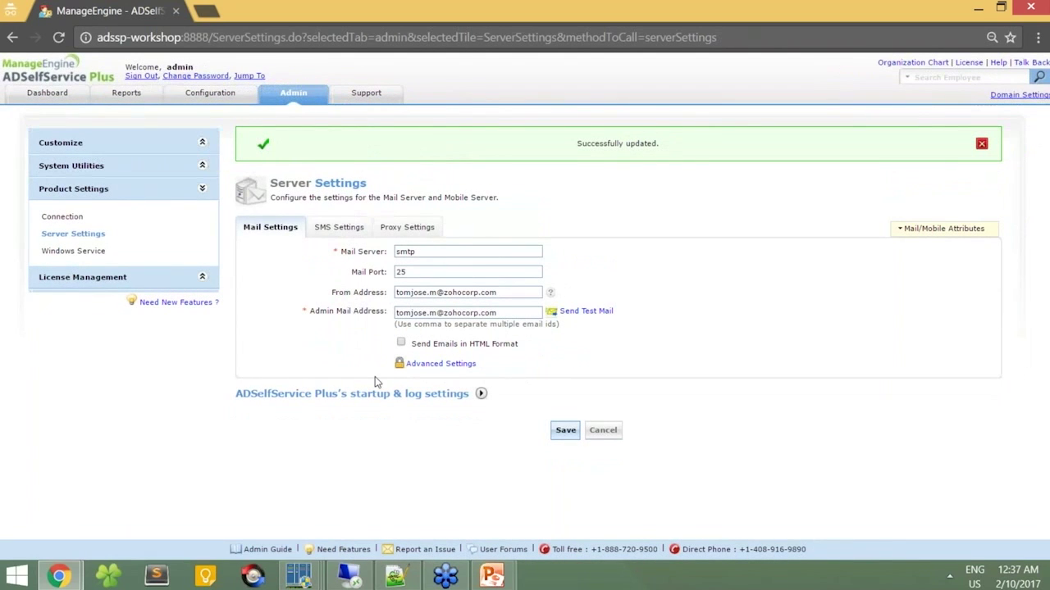
left_click(226, 99)
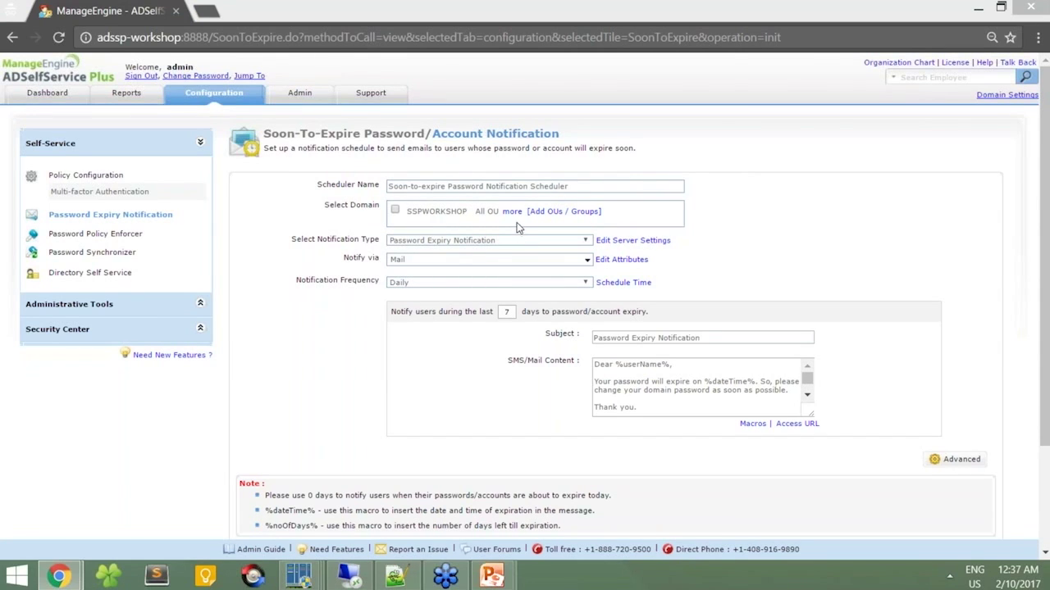
Step: Uncheck the whole sspworkshop domain and select only its Admin OU for notifications
left_click(543, 213)
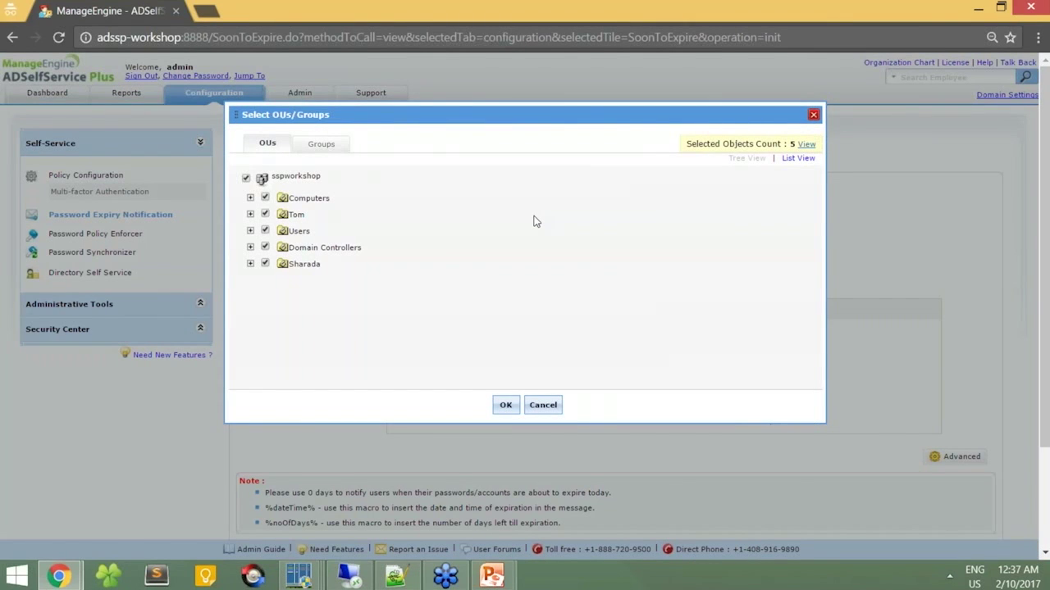
left_click(246, 178)
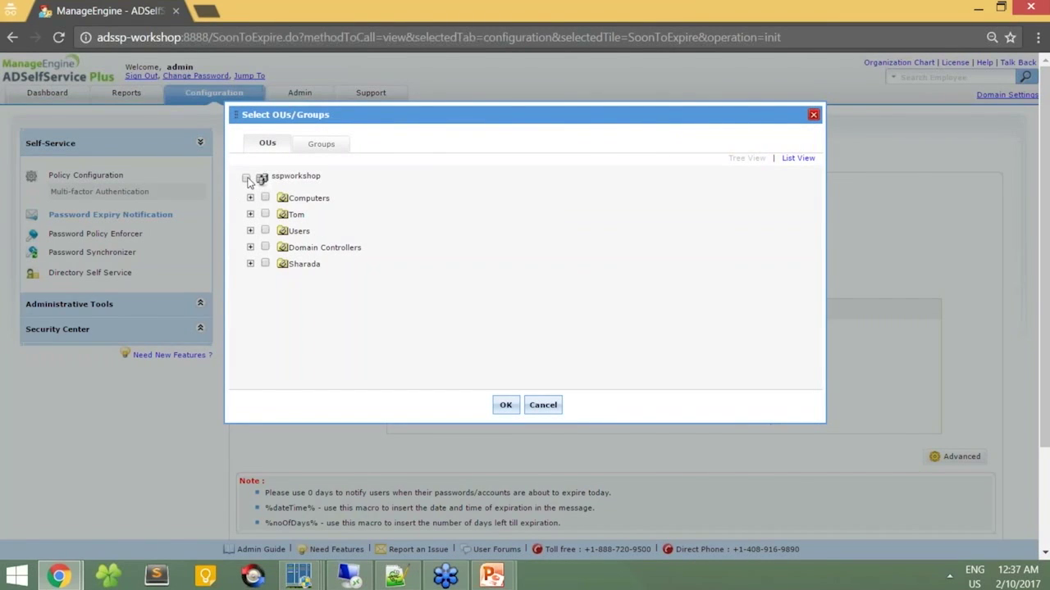
left_click(250, 215)
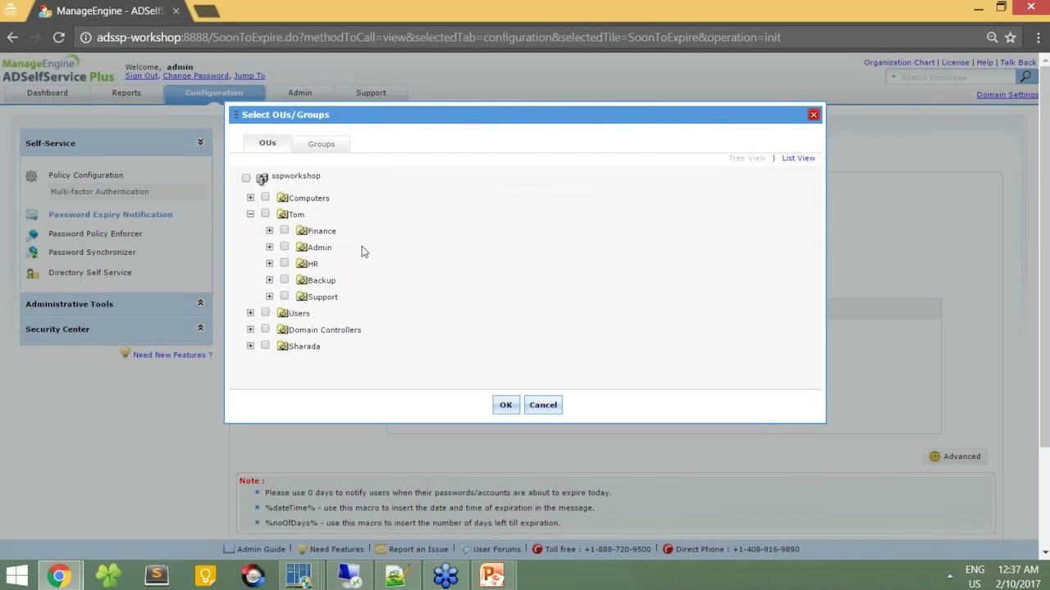
left_click(283, 247)
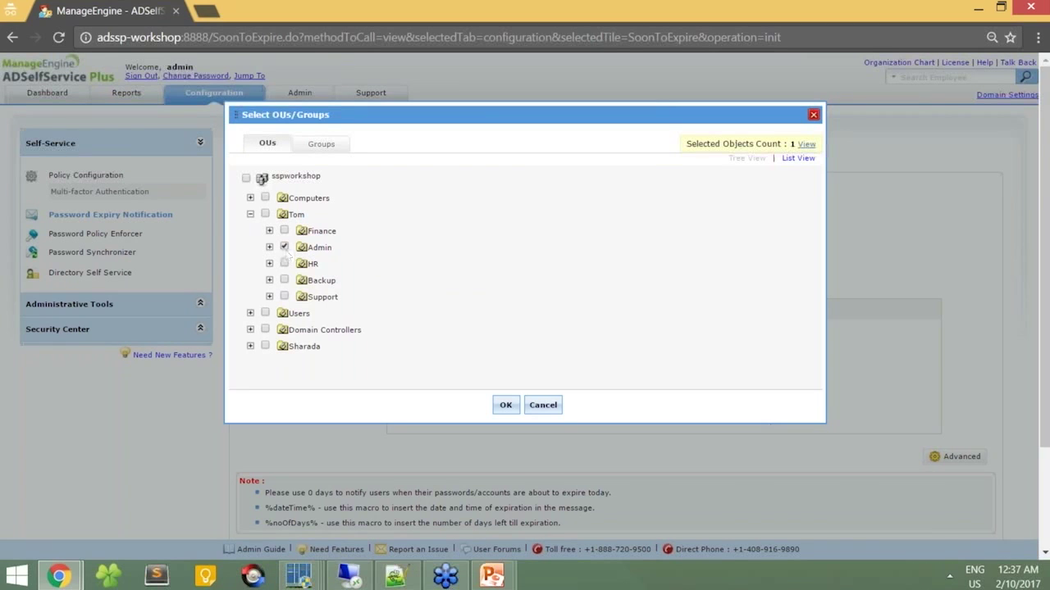
left_click(504, 406)
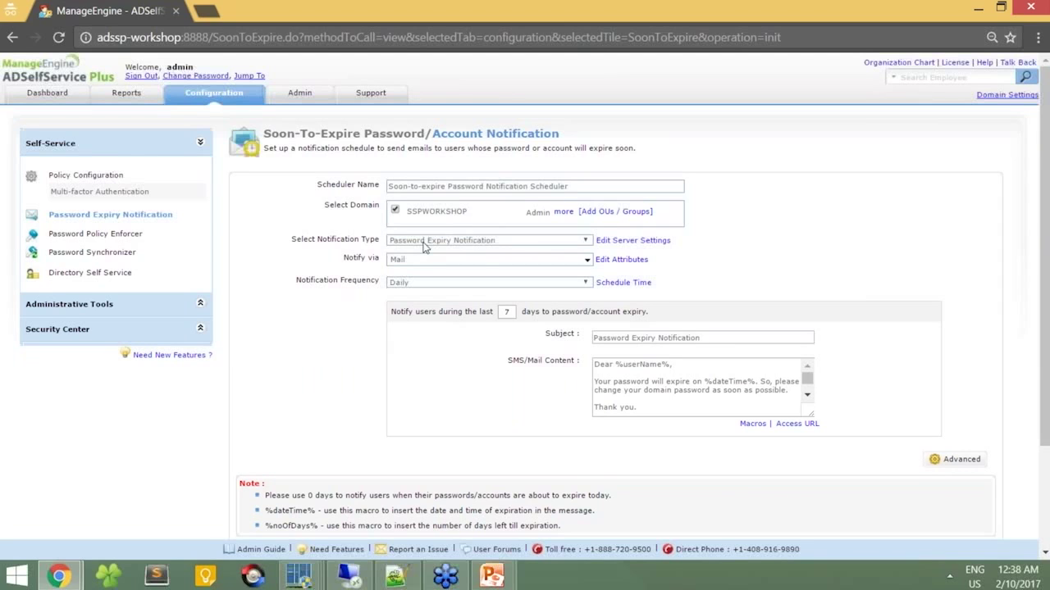
Step: Keep Password Expiry Notification as the type and Daily frequency after reviewing schedule time options
left_click(424, 243)
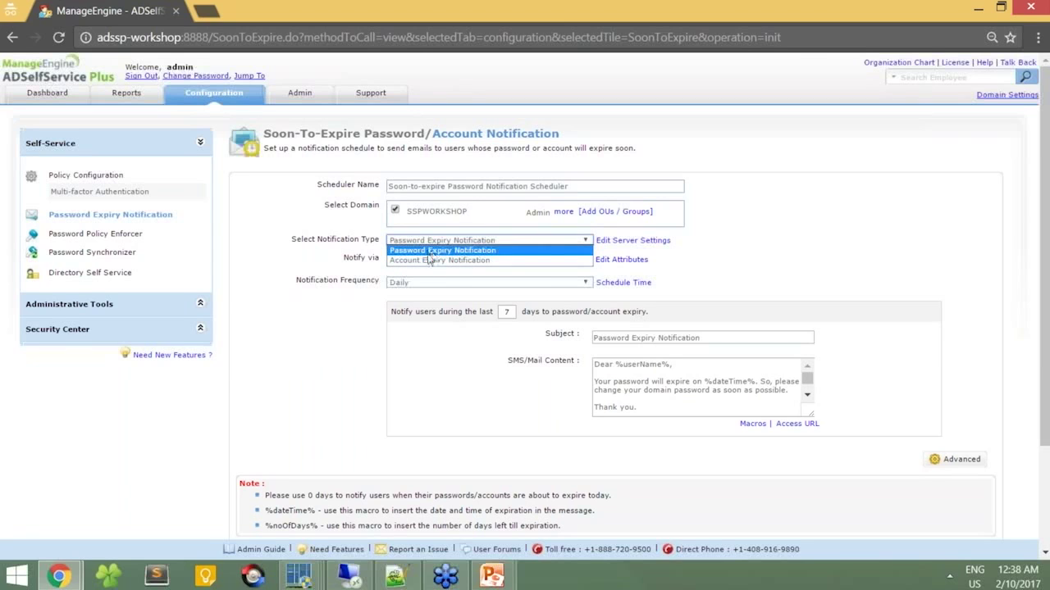
left_click(430, 252)
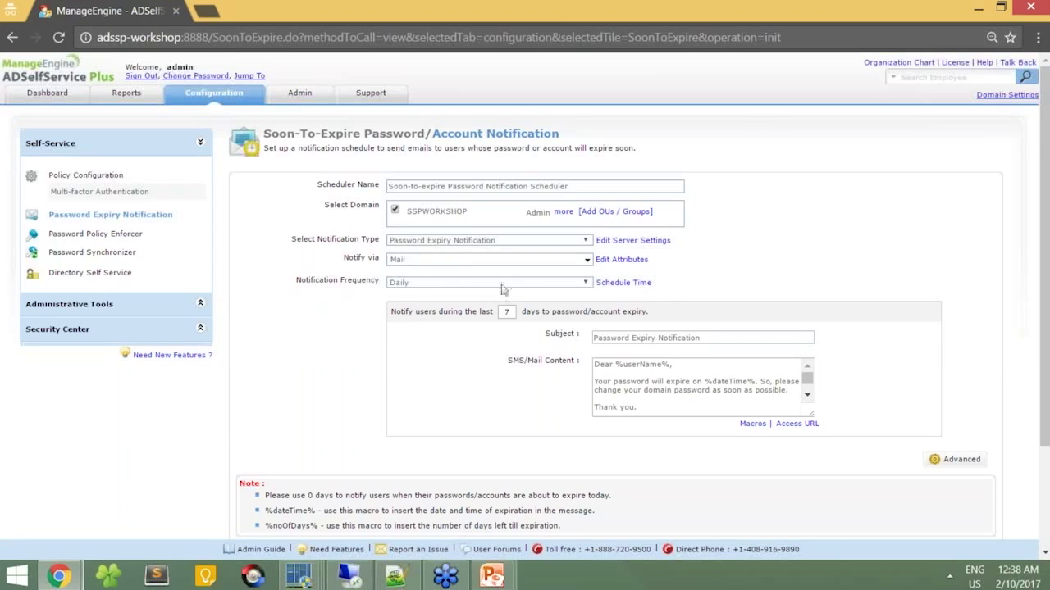
left_click(503, 283)
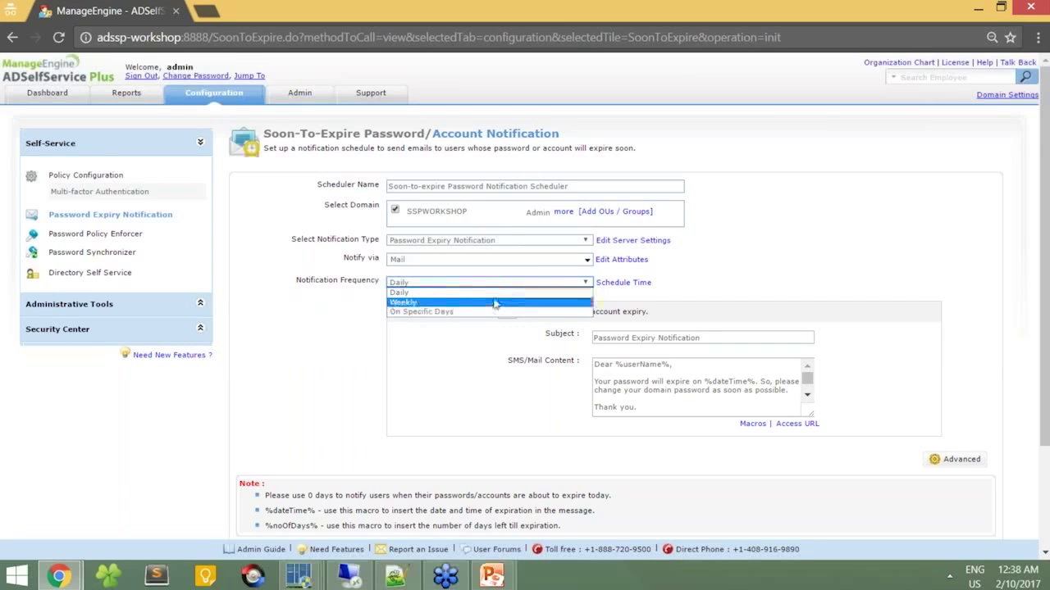
left_click(742, 287)
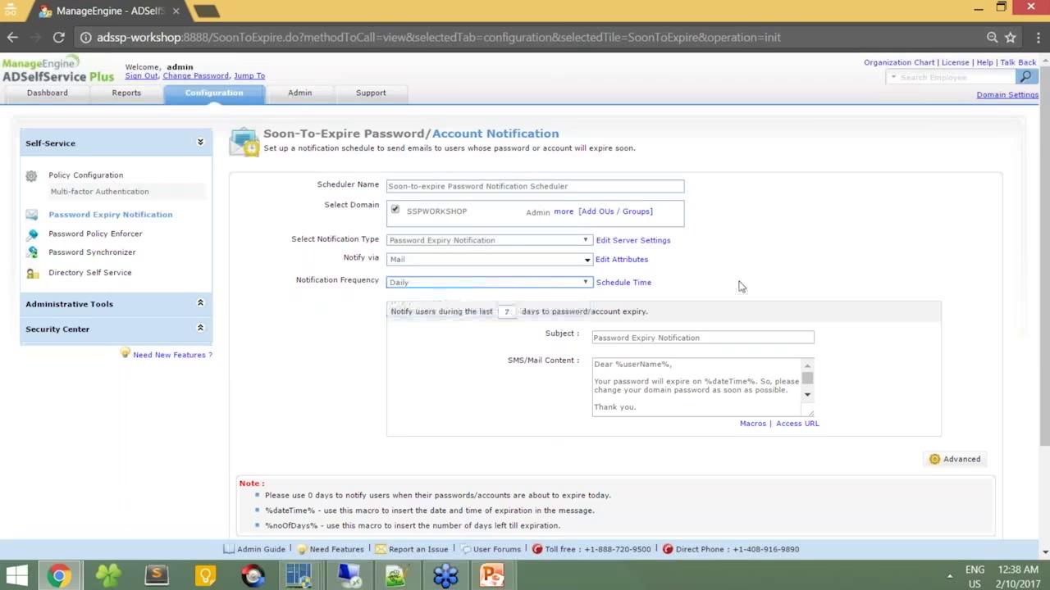
left_click(643, 284)
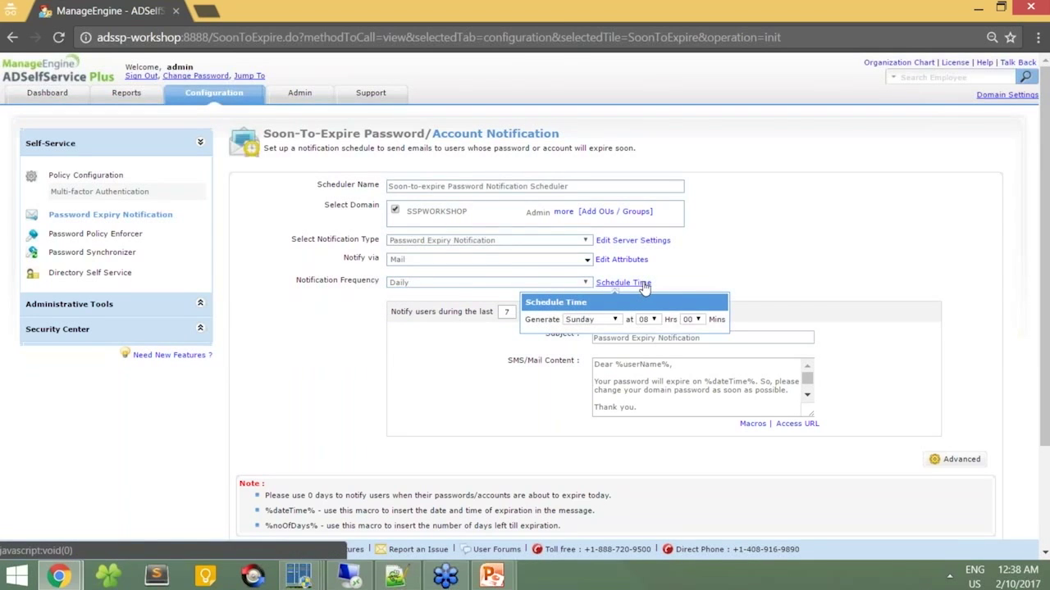
left_click(613, 320)
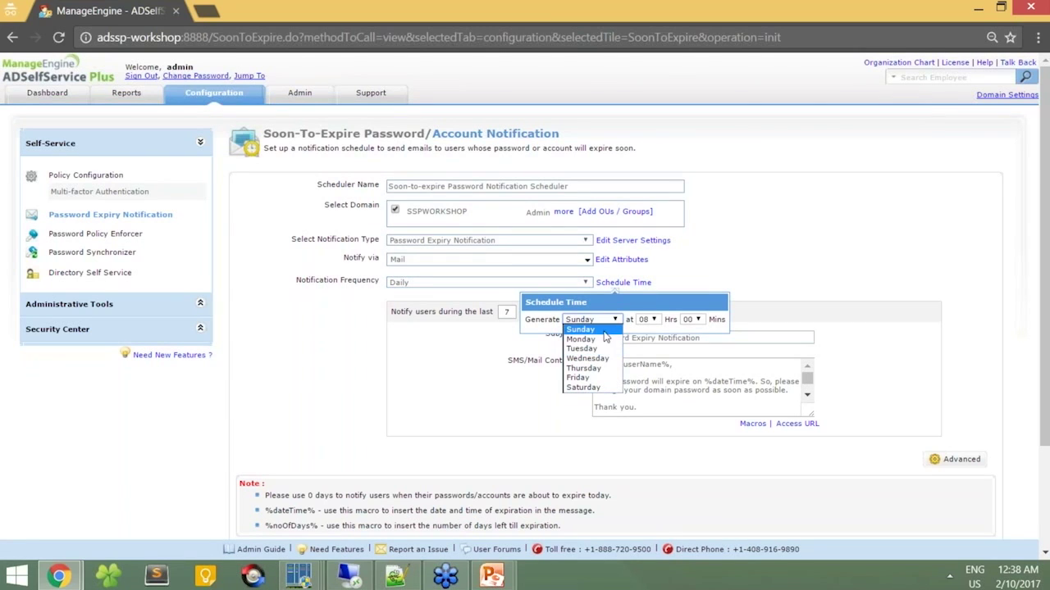
left_click(644, 326)
left_click(644, 320)
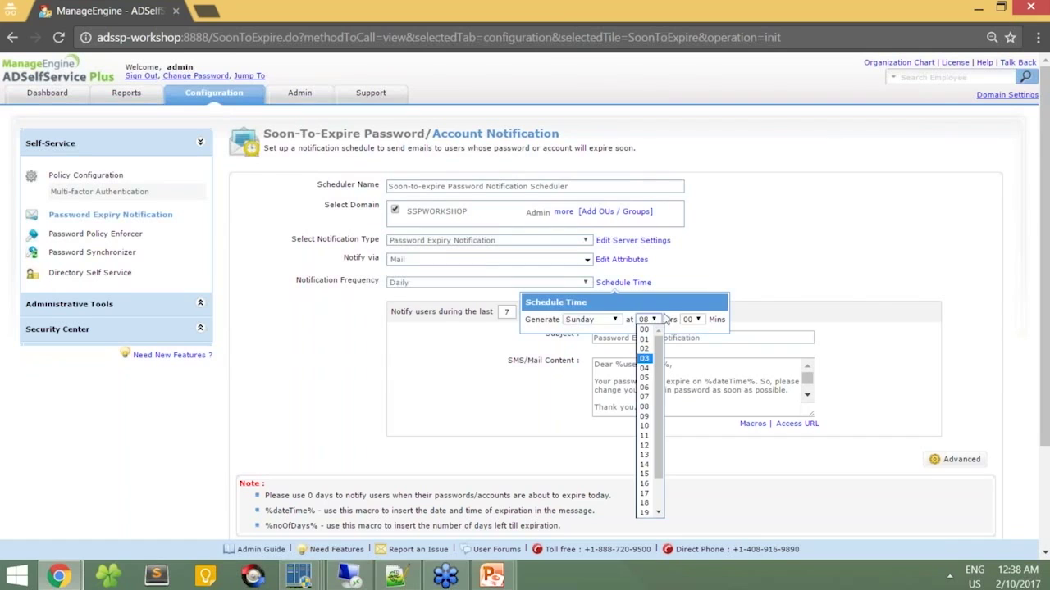
left_click(644, 353)
left_click(552, 283)
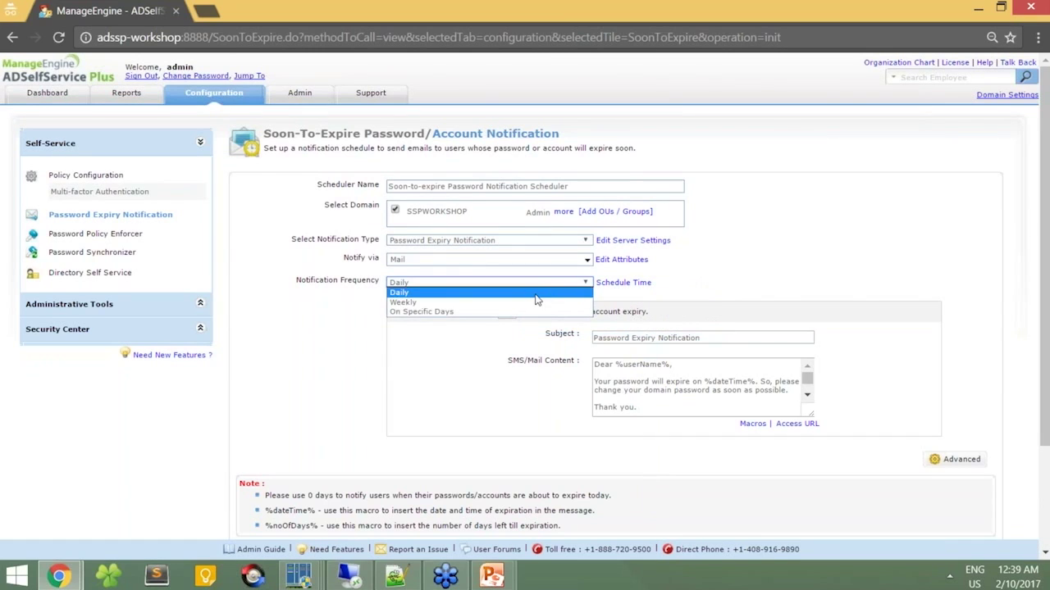
left_click(535, 293)
Step: Change 'Notify users during the last' from 7 to 15 days and select the email subject
left_click(506, 312)
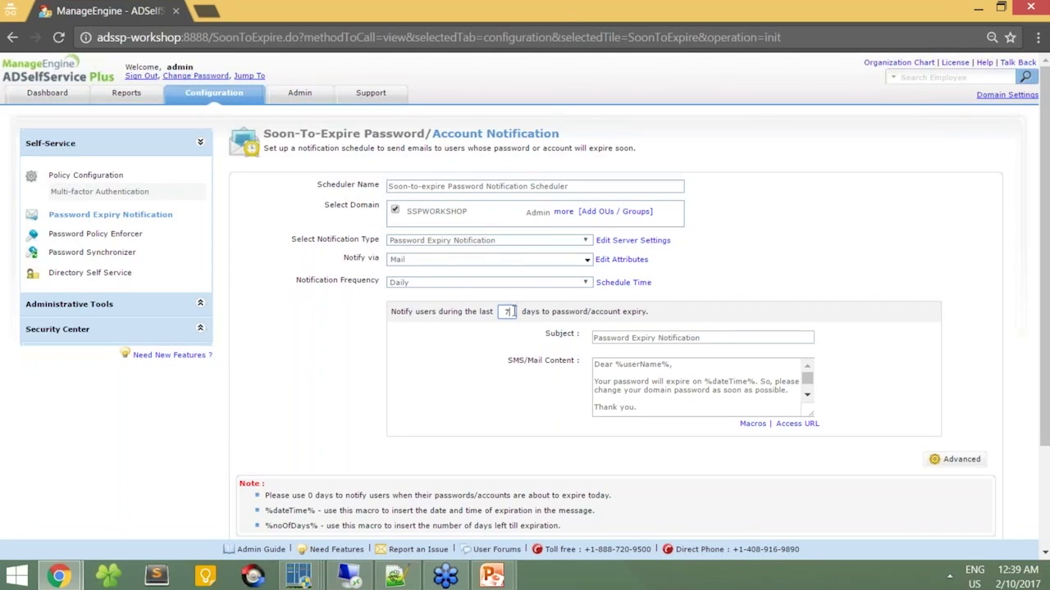
left_click(514, 311)
key("BackSpace")
type("15")
left_click(718, 337)
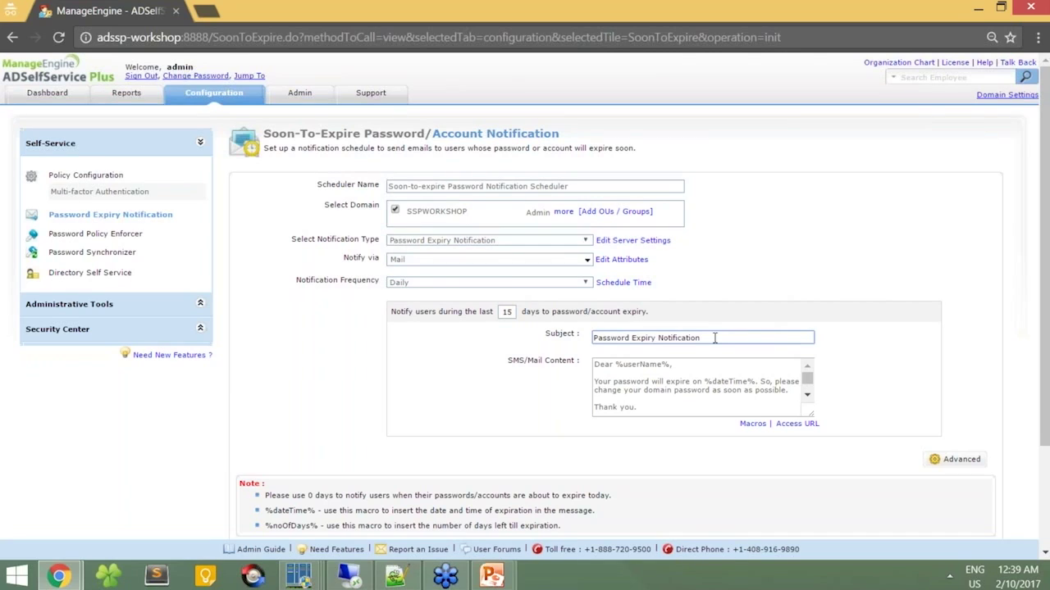
left_click_drag(714, 337, 587, 339)
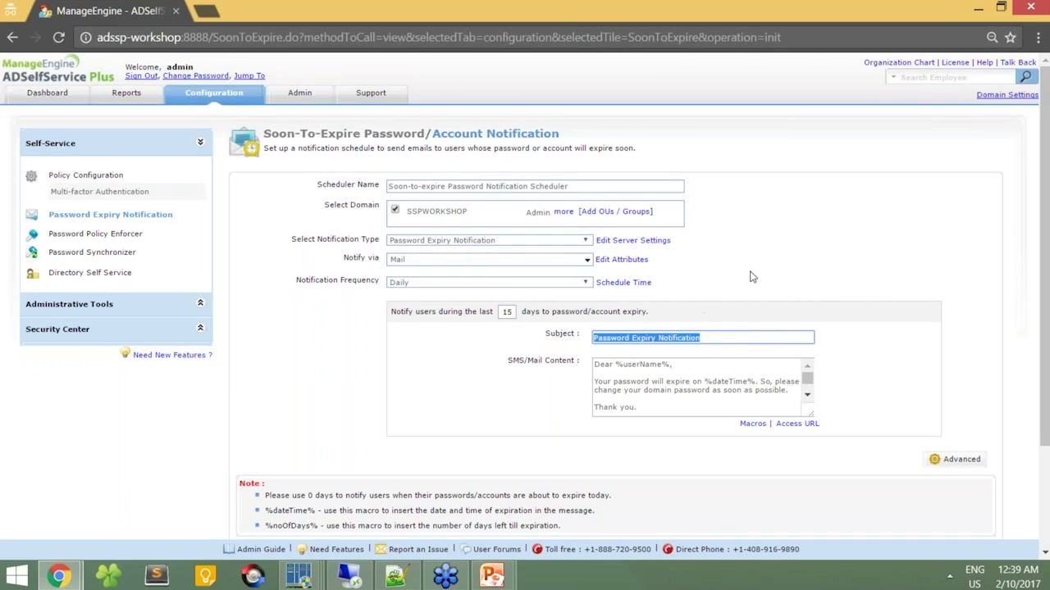
left_click(692, 372)
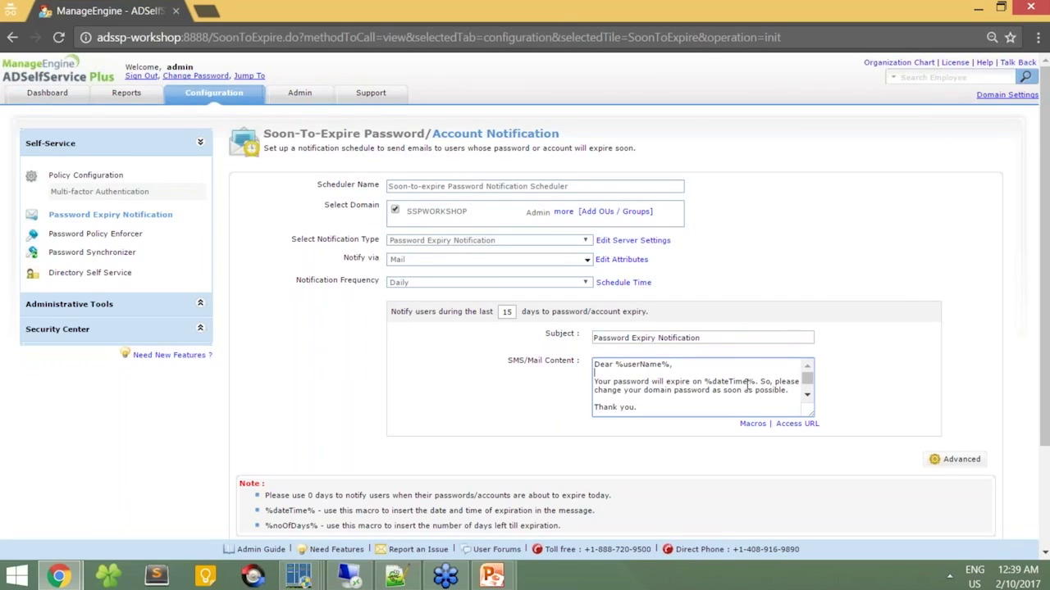
Step: Glance at the Macros list, then insert a new line after 'as soon as possible.' in the mail content
left_click(750, 425)
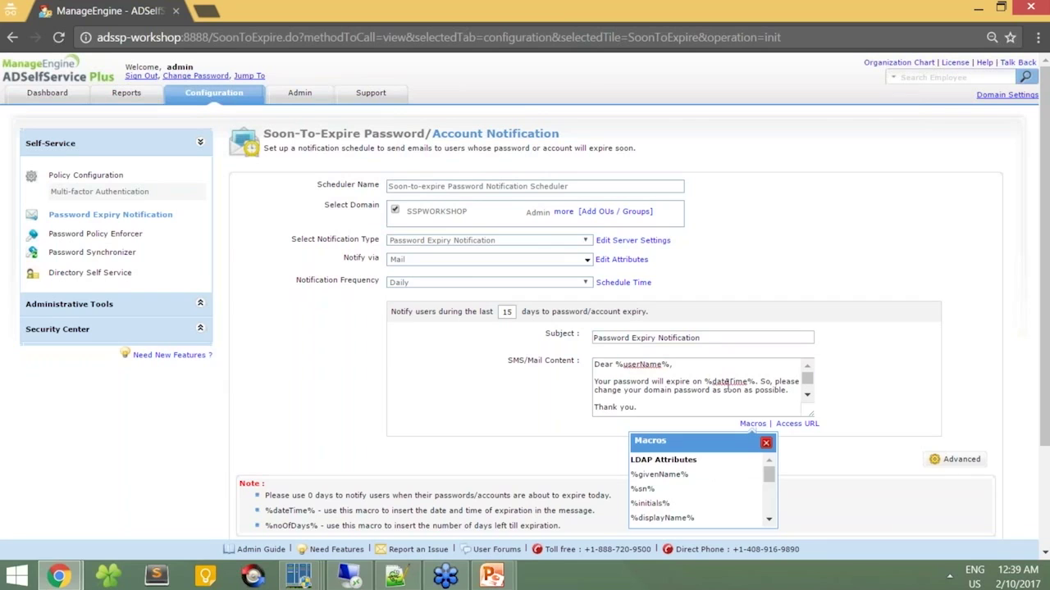
left_click(766, 443)
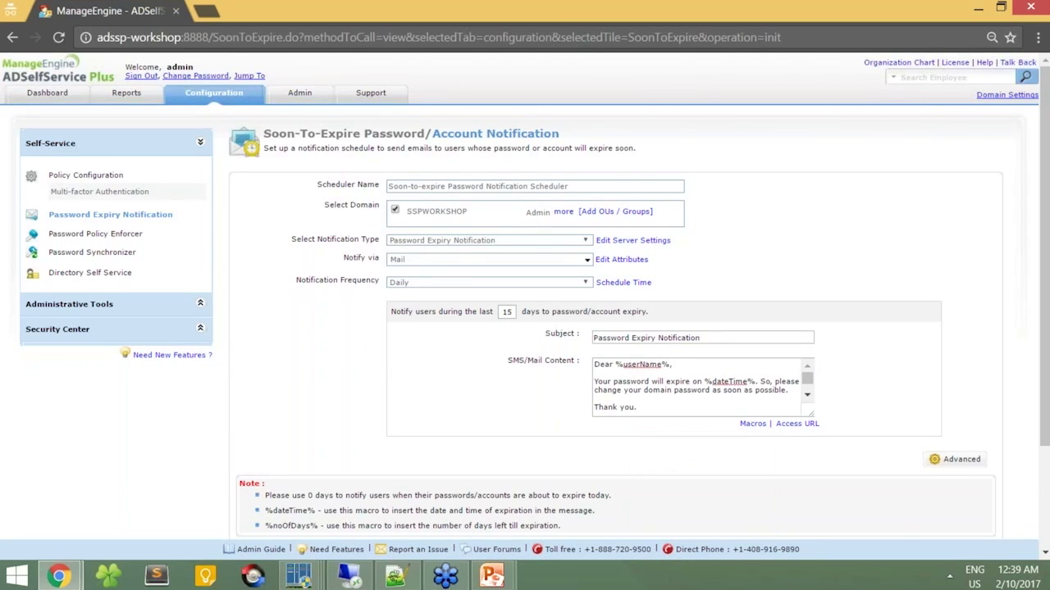
left_click(722, 401)
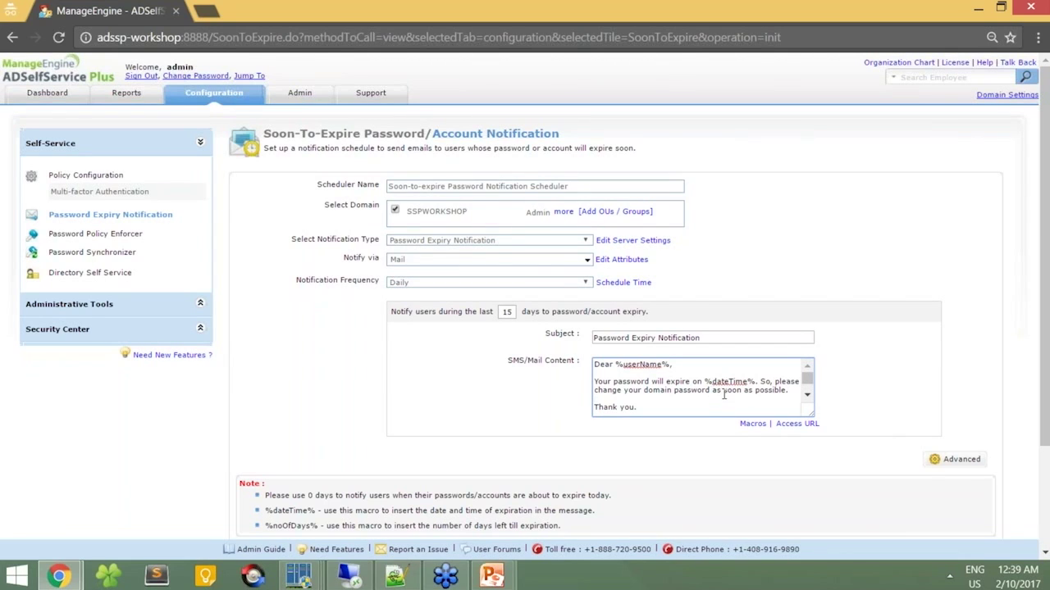
left_click(793, 394)
key("Return")
Step: Type %accessURL% on the new body line and review the Access URL settings without changes
left_click(758, 431)
left_click_drag(771, 472, 769, 508)
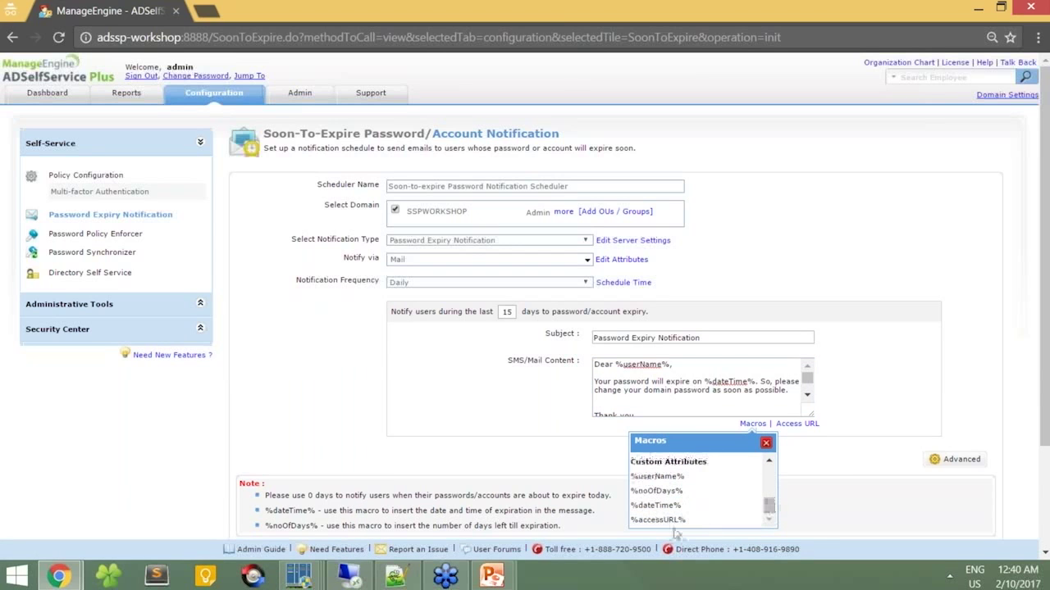
left_click(667, 403)
type("%ac")
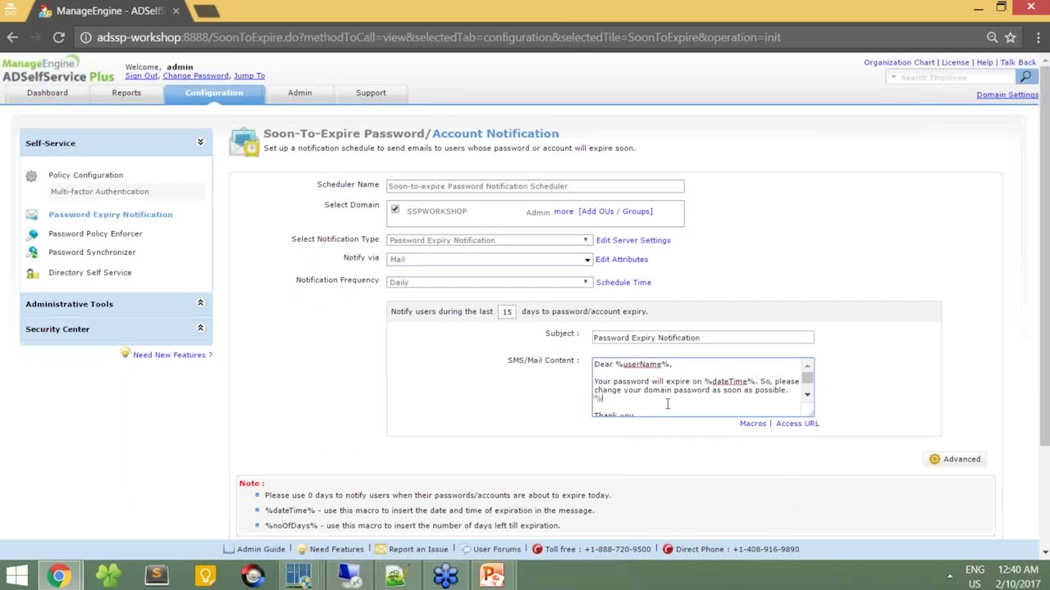
type("cessURL%")
left_click(806, 426)
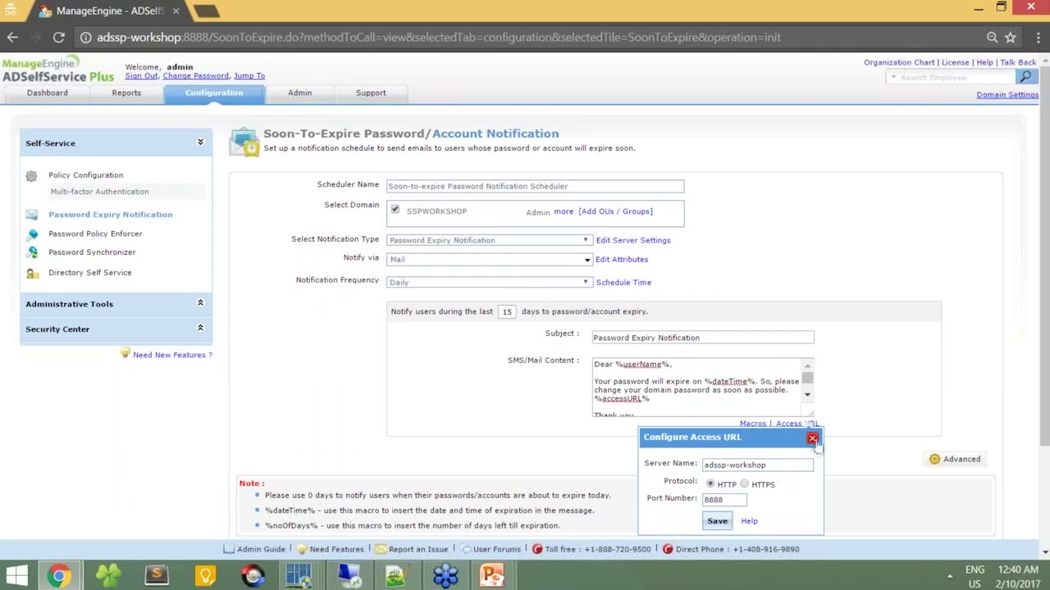
left_click(811, 440)
scroll(695, 410, "down", 2)
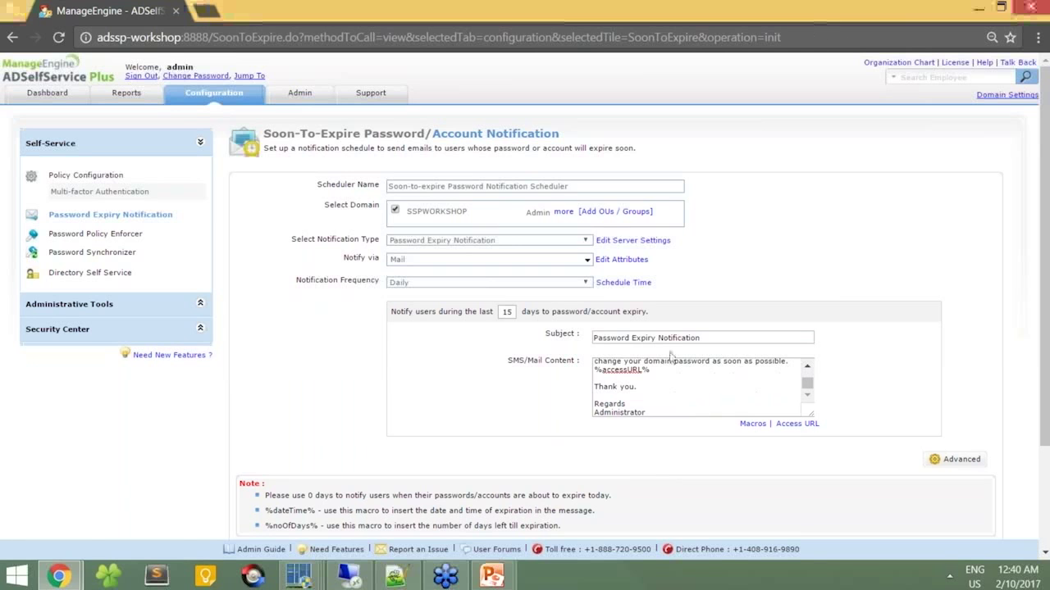
scroll(574, 492, "down", 2)
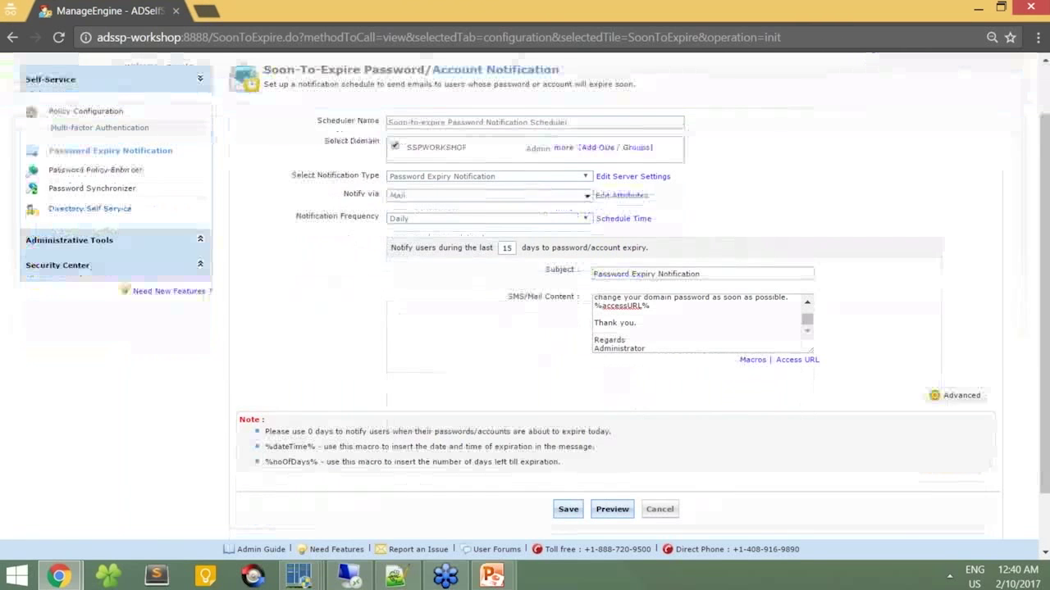
Step: Save the soon-to-expire scheduler, confirm 'Scheduler updated successfully', and switch windows
left_click(568, 509)
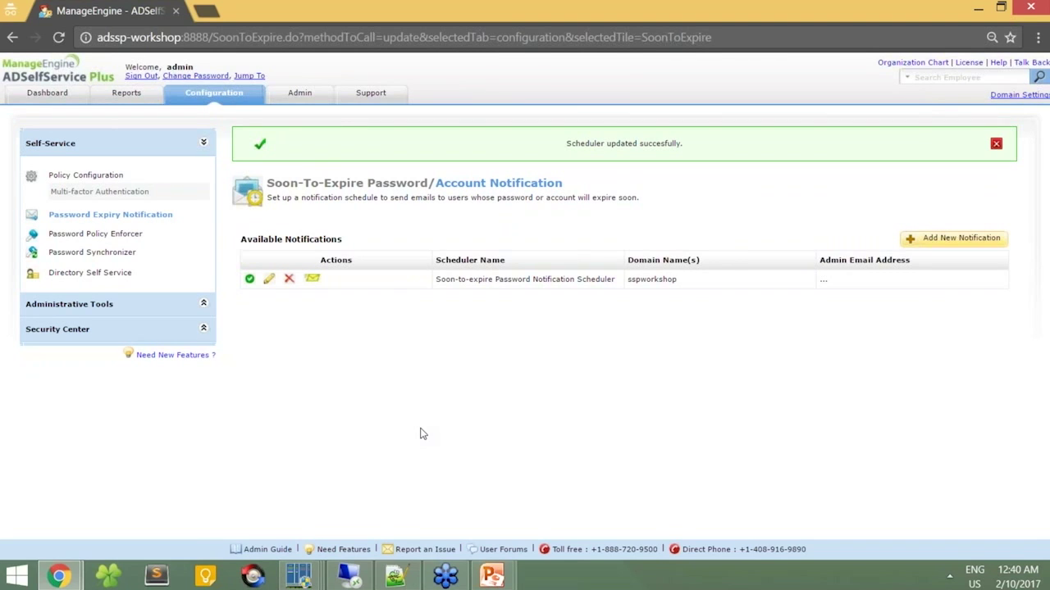
key("alt+Tab")
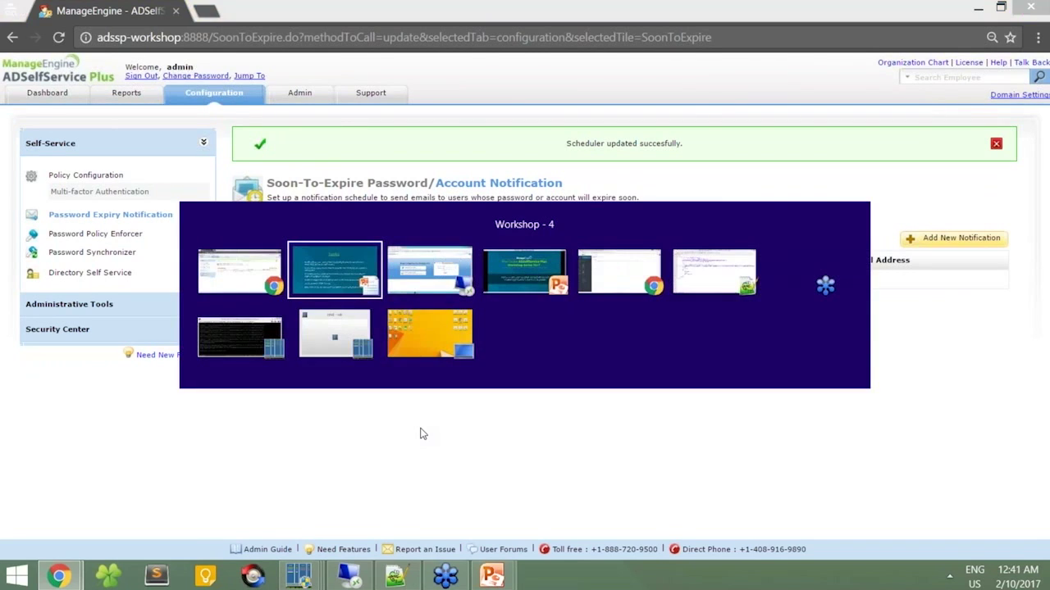
Step: Open the Password Expiry Notification email in Outlook.com and in the refreshed Gmail inbox
key("alt+Tab")
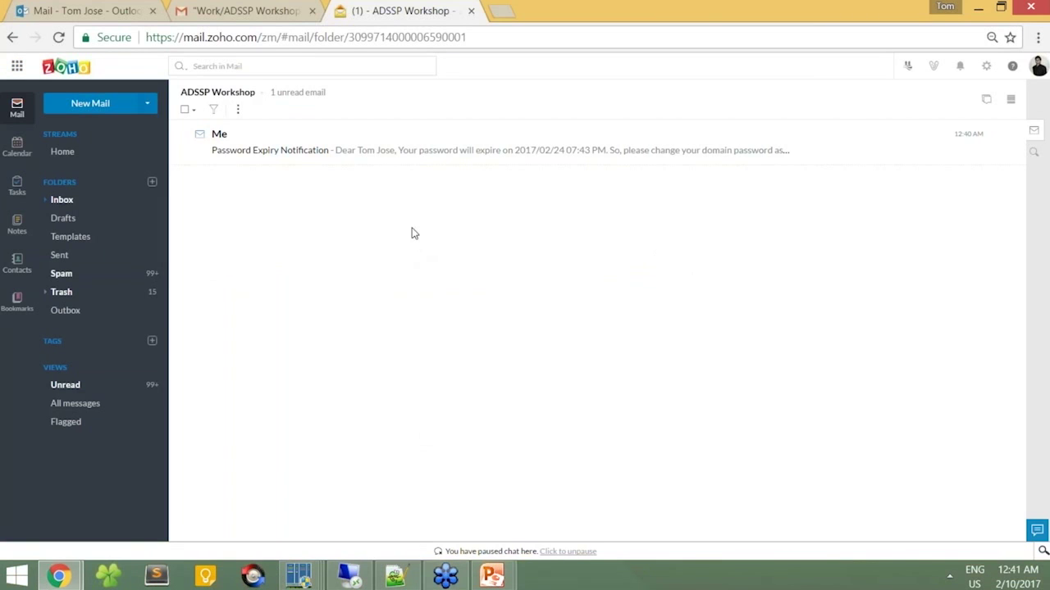
left_click(408, 151)
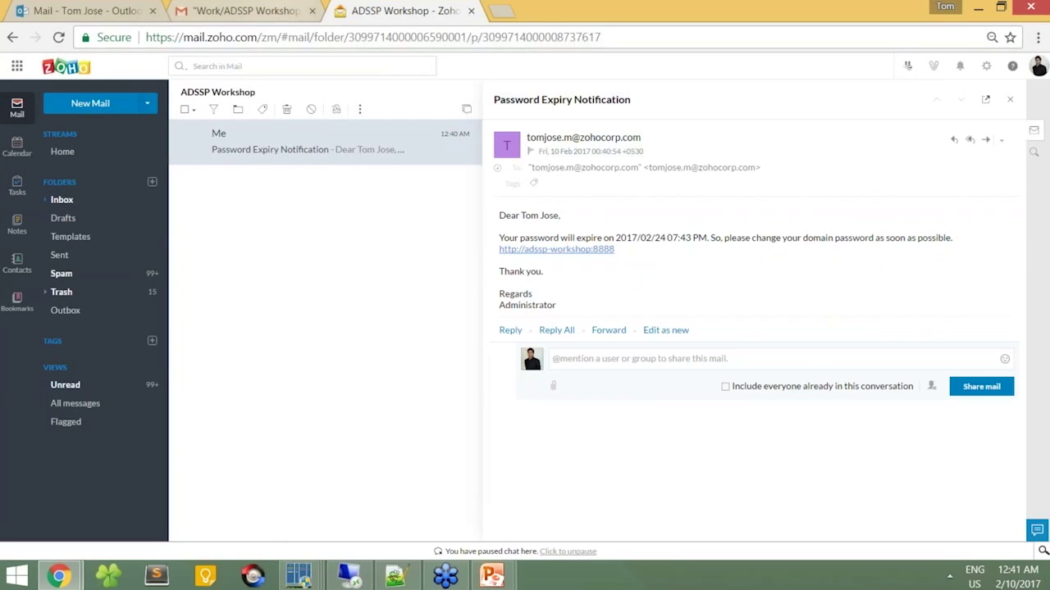
left_click(243, 11)
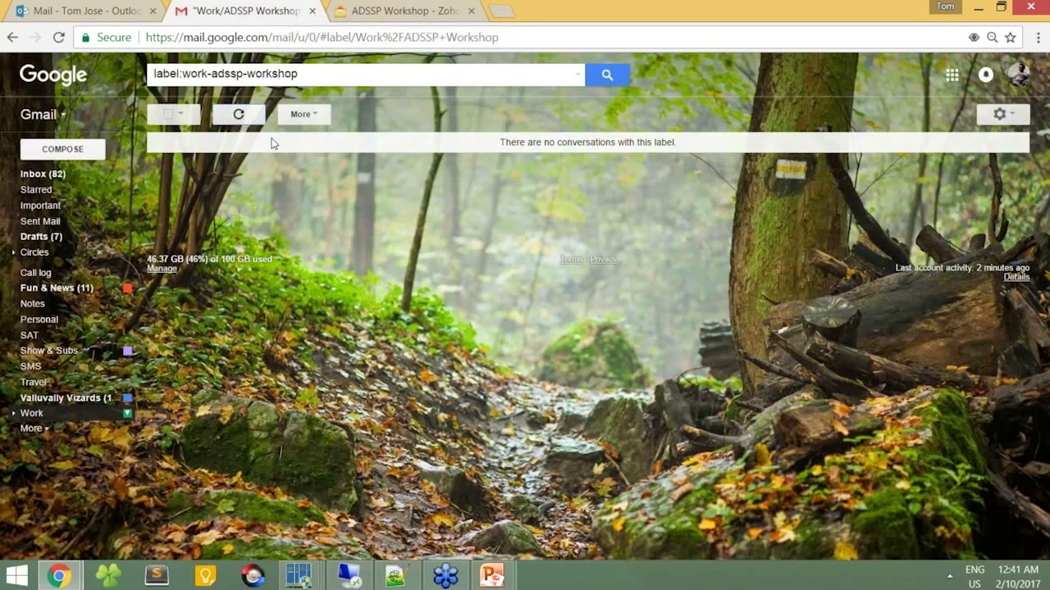
left_click(238, 114)
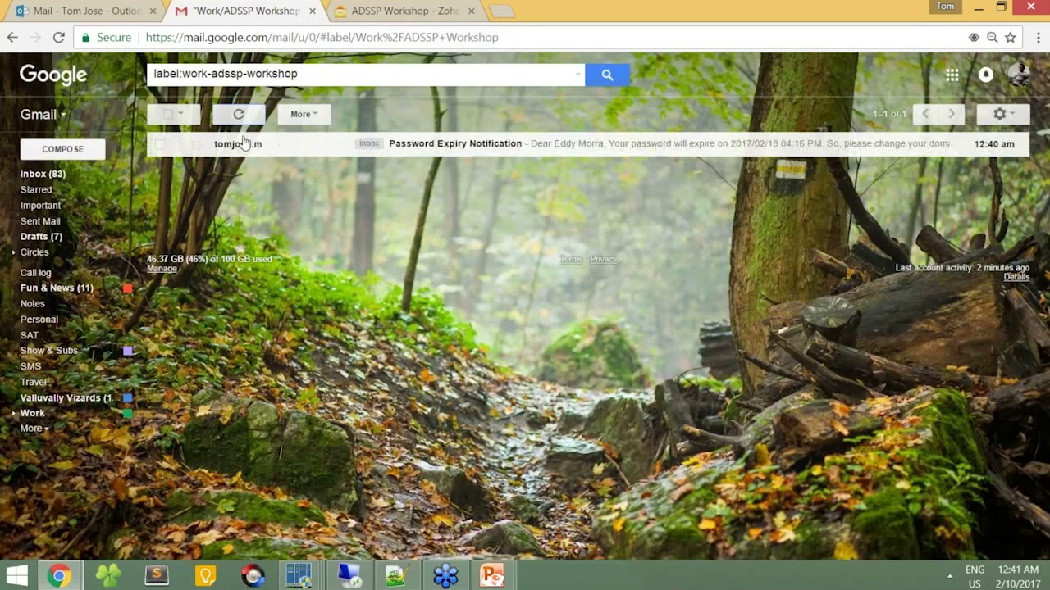
left_click(564, 150)
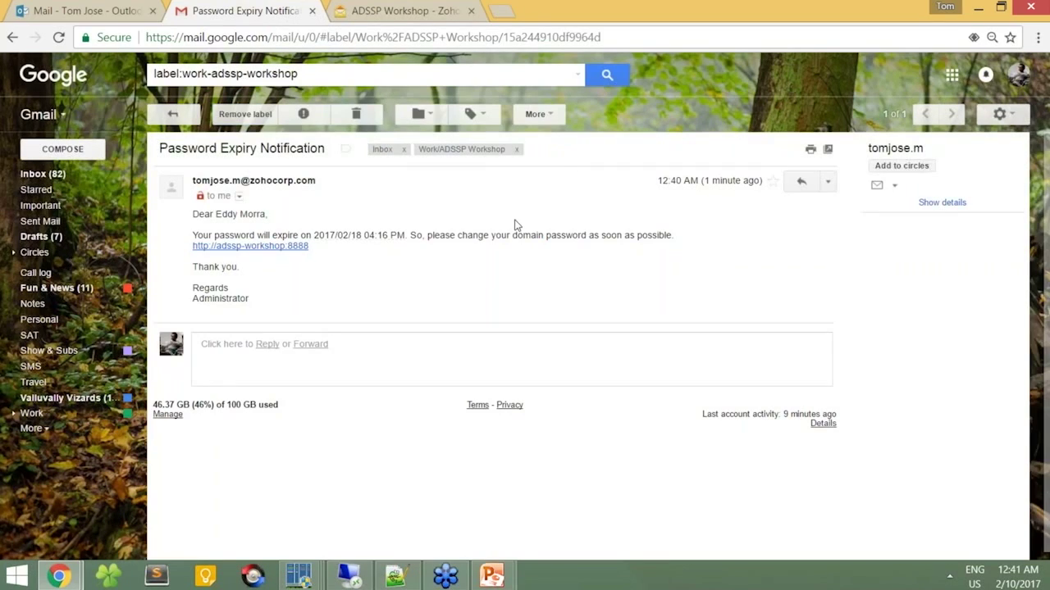
Step: Reopen the notification in Outlook Mail, close it, and return to ADSelfService Plus
left_click(109, 7)
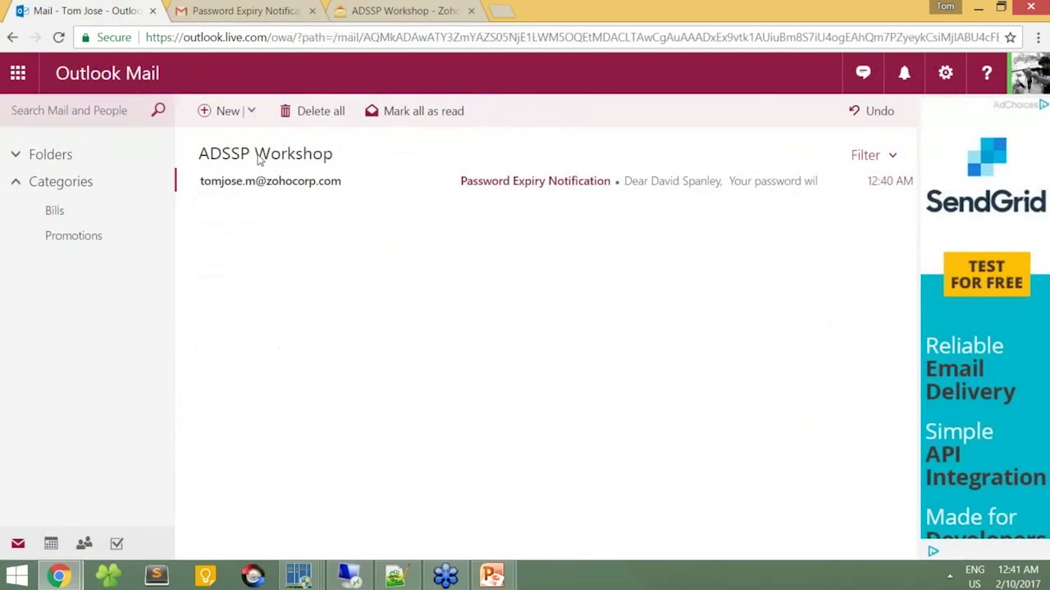
left_click(358, 183)
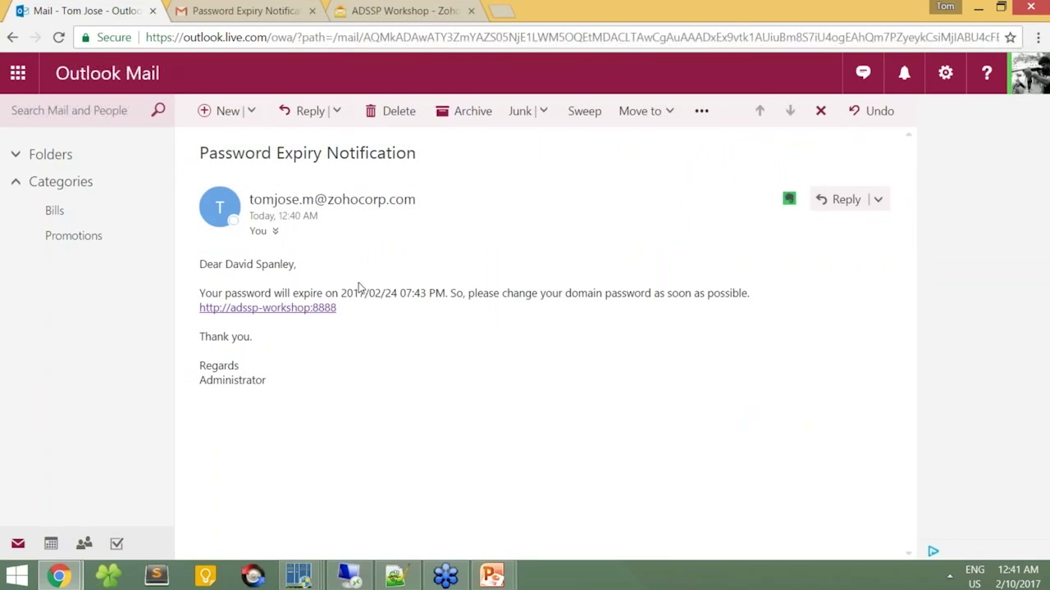
left_click(820, 112)
key("alt+Tab")
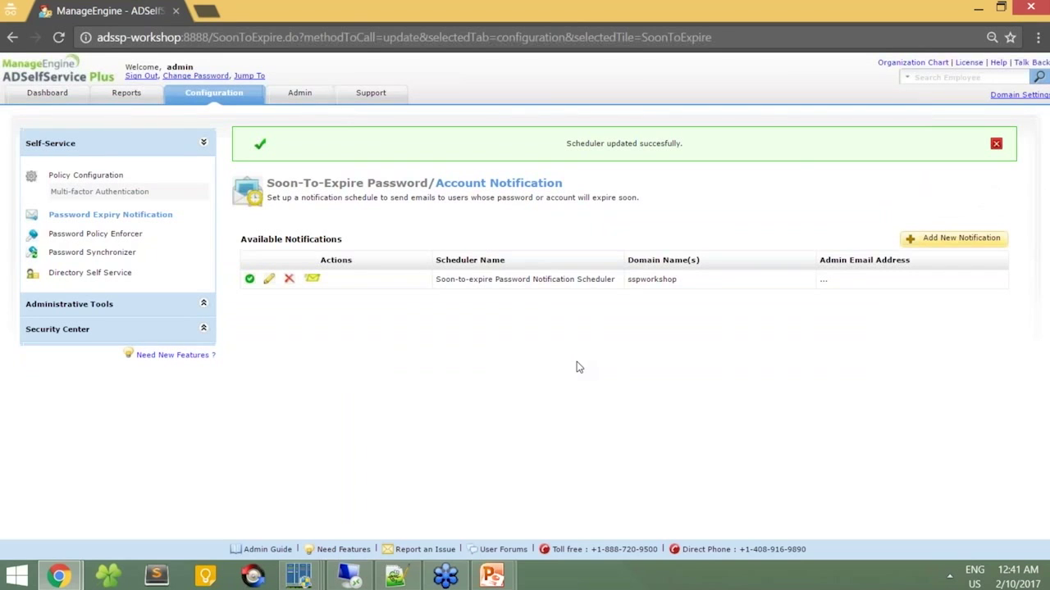
Step: Edit the Soon-to-expire scheduler's advanced options to Notify Enrolled Users only, then save it
left_click(274, 285)
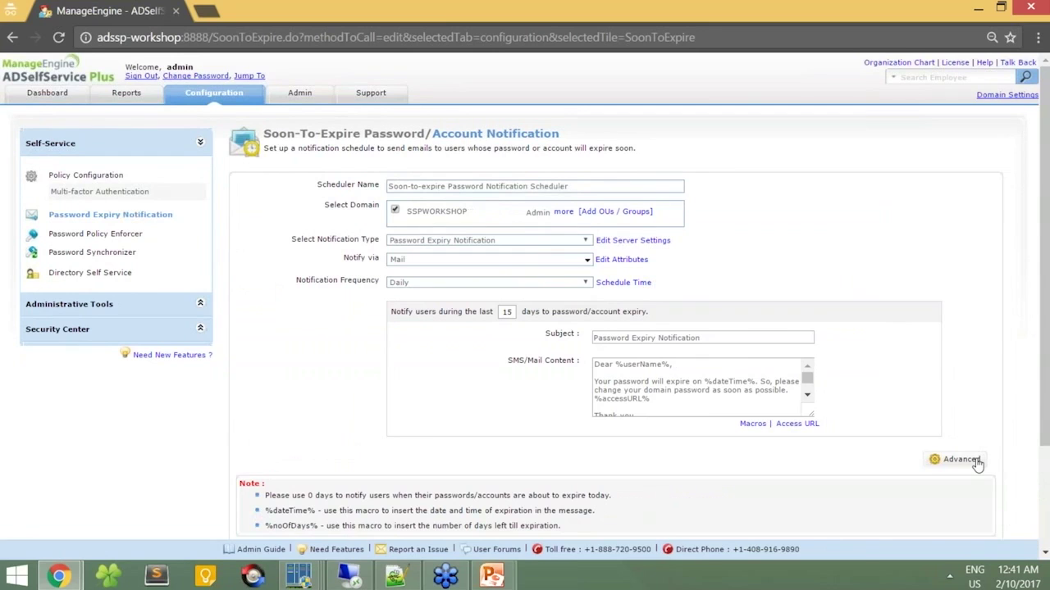
left_click(976, 463)
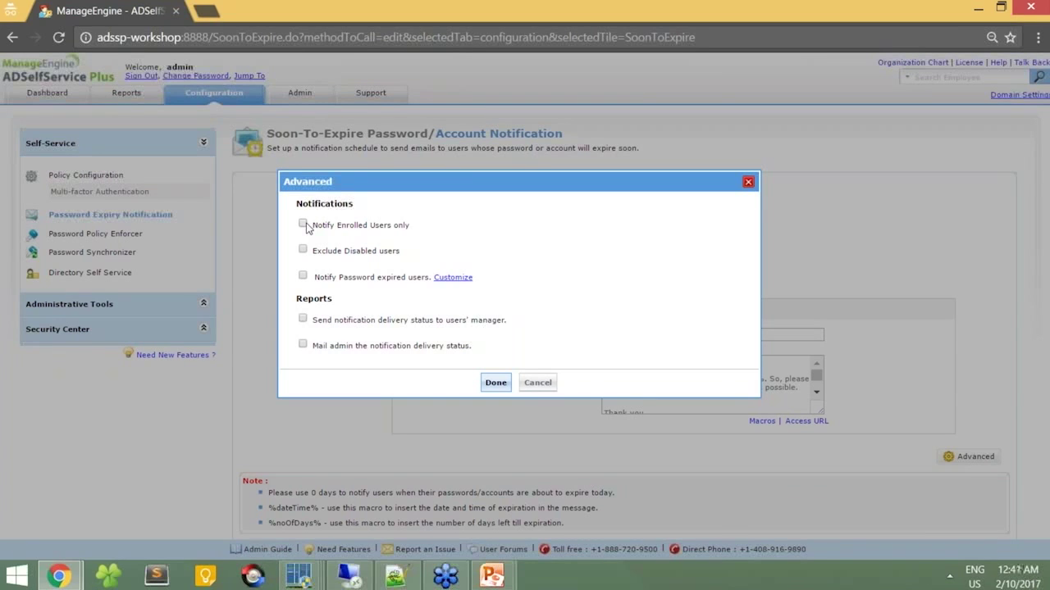
left_click(303, 224)
left_click(495, 384)
scroll(564, 381, "down", 2)
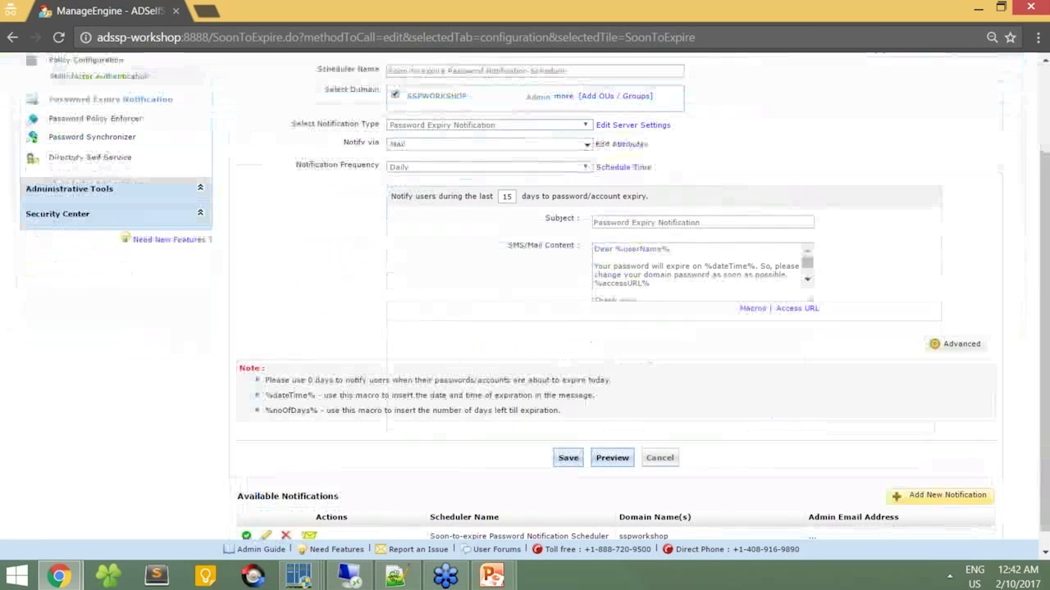
left_click(569, 458)
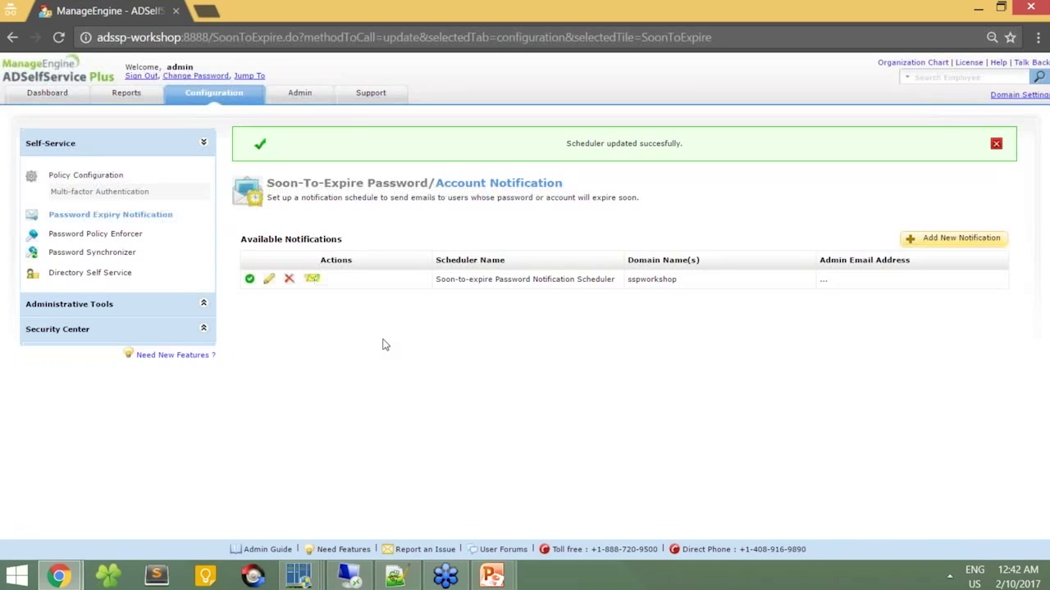
Step: Open the new unread Password Expiry Notification in Zoho Mail and check the Gmail copy
key("alt+Tab")
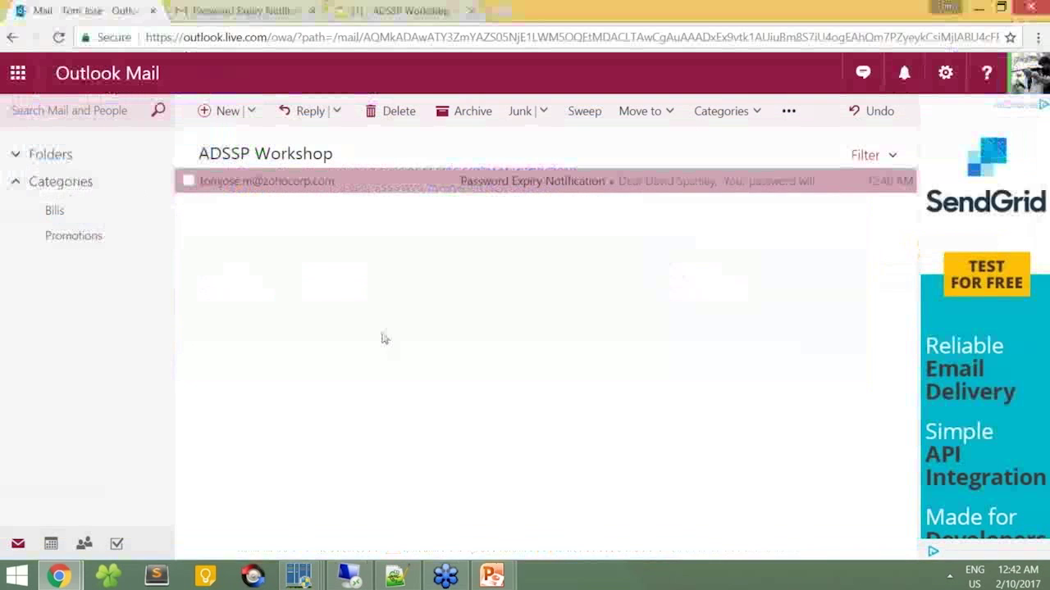
left_click(385, 7)
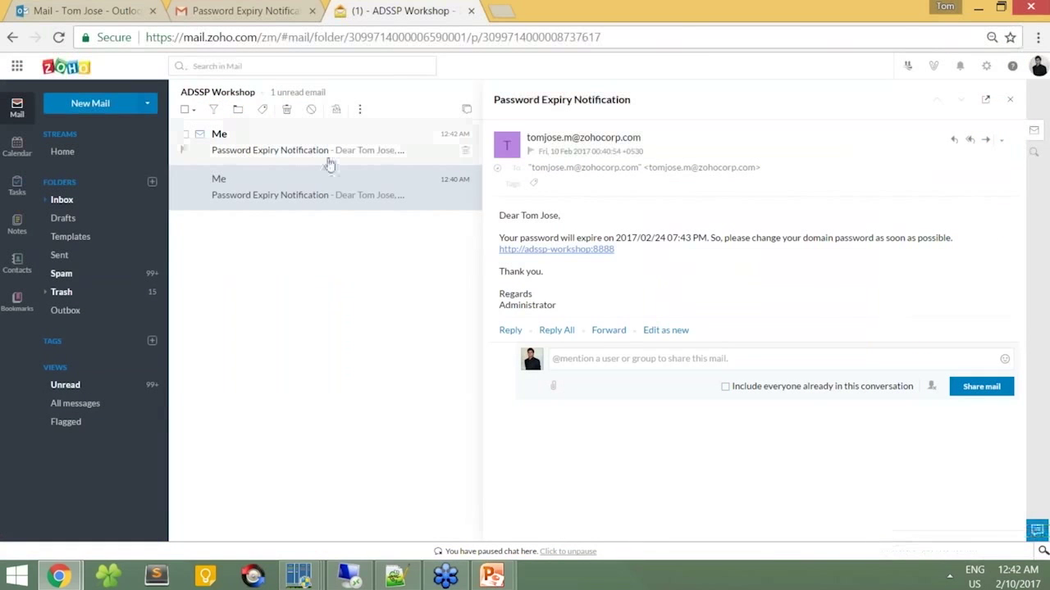
left_click(328, 164)
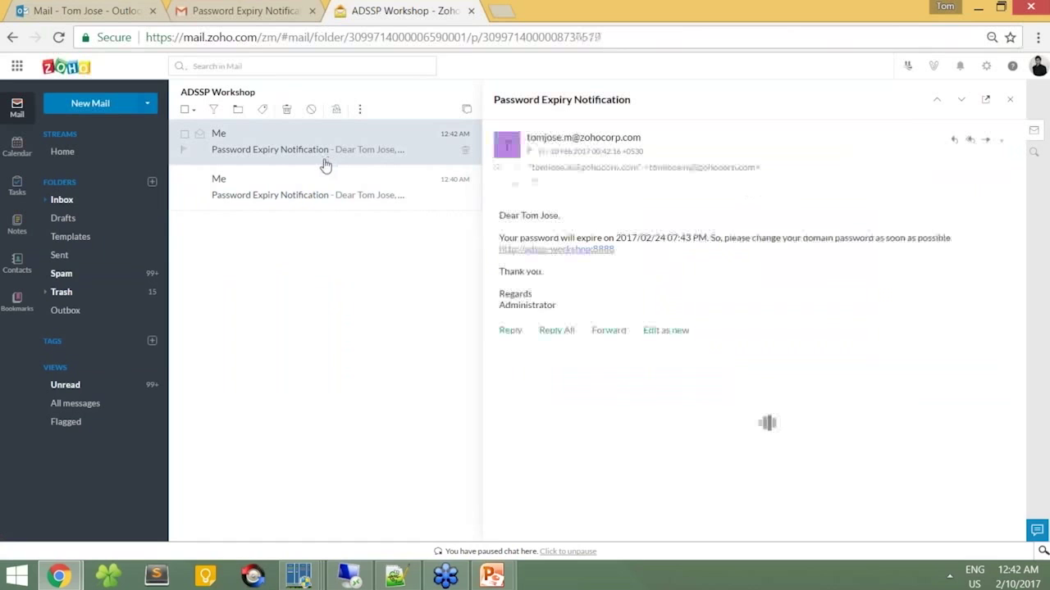
left_click(255, 10)
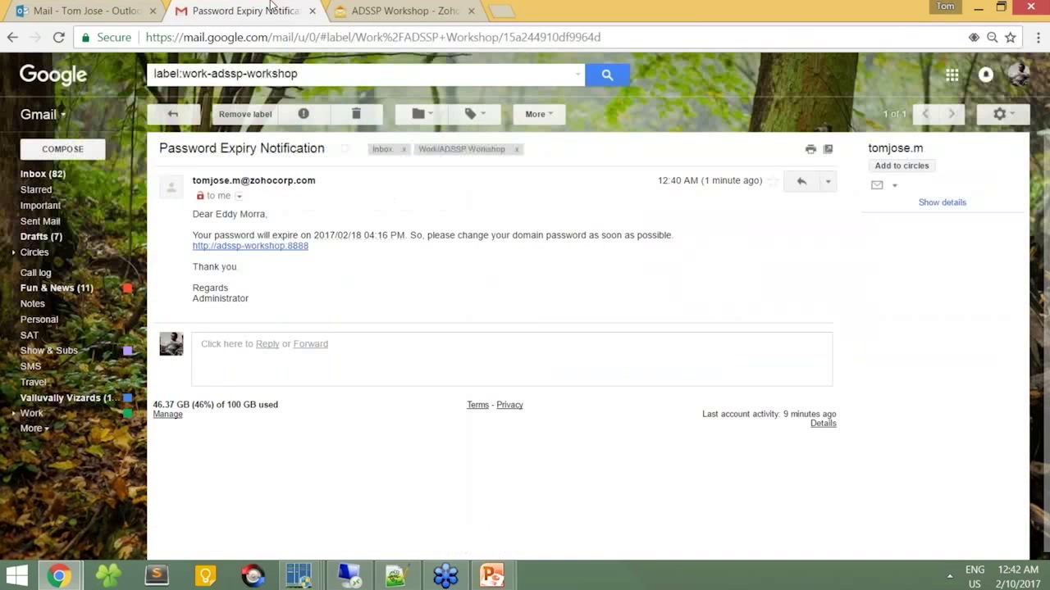
left_click(164, 115)
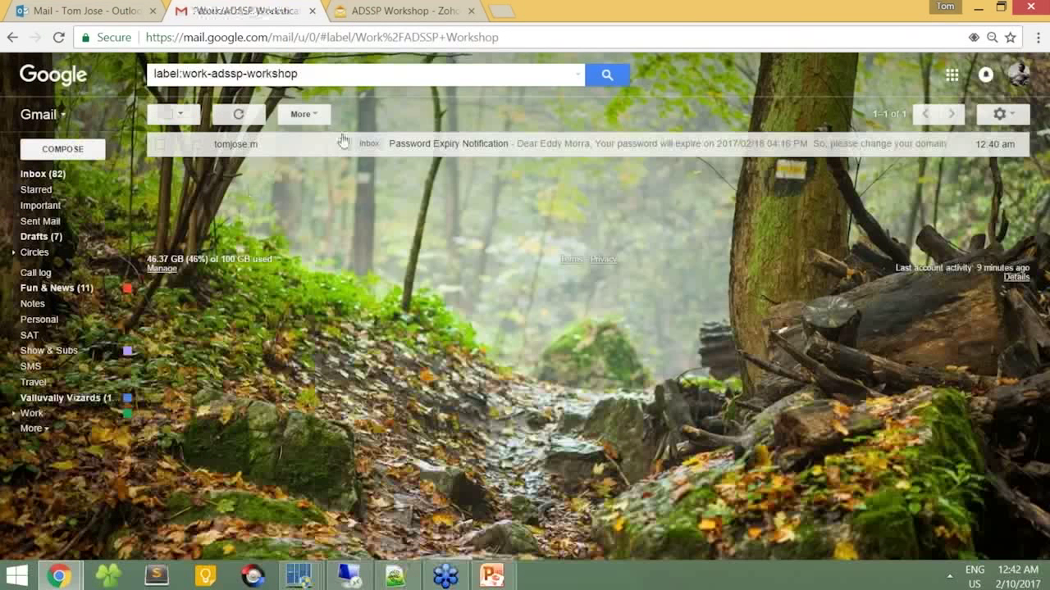
Step: Check the Outlook.com inbox, return to Zoho Mail, then bring the Topics slideshow forward
left_click(120, 9)
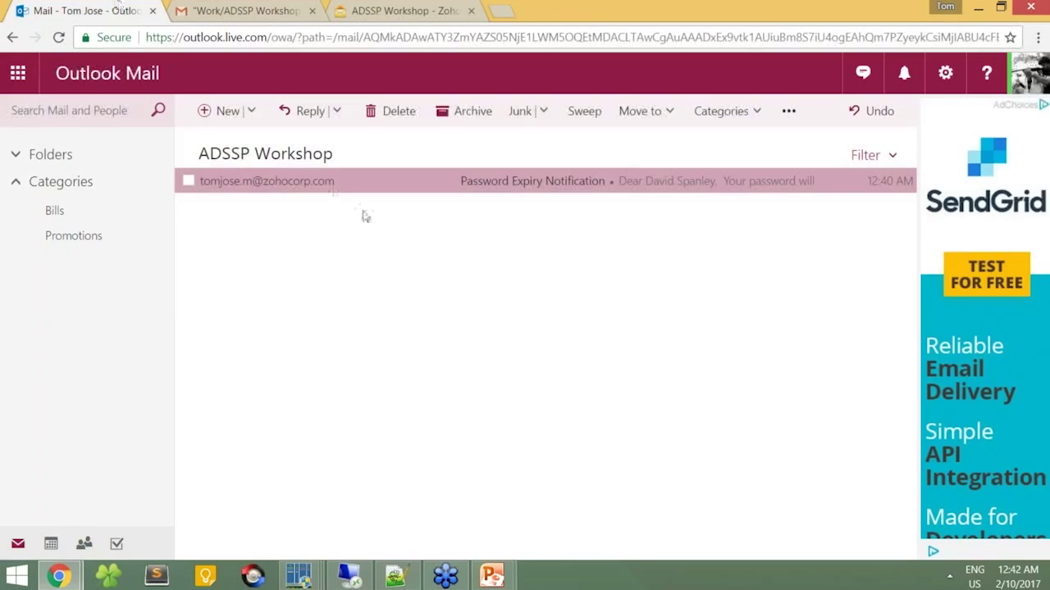
left_click(381, 8)
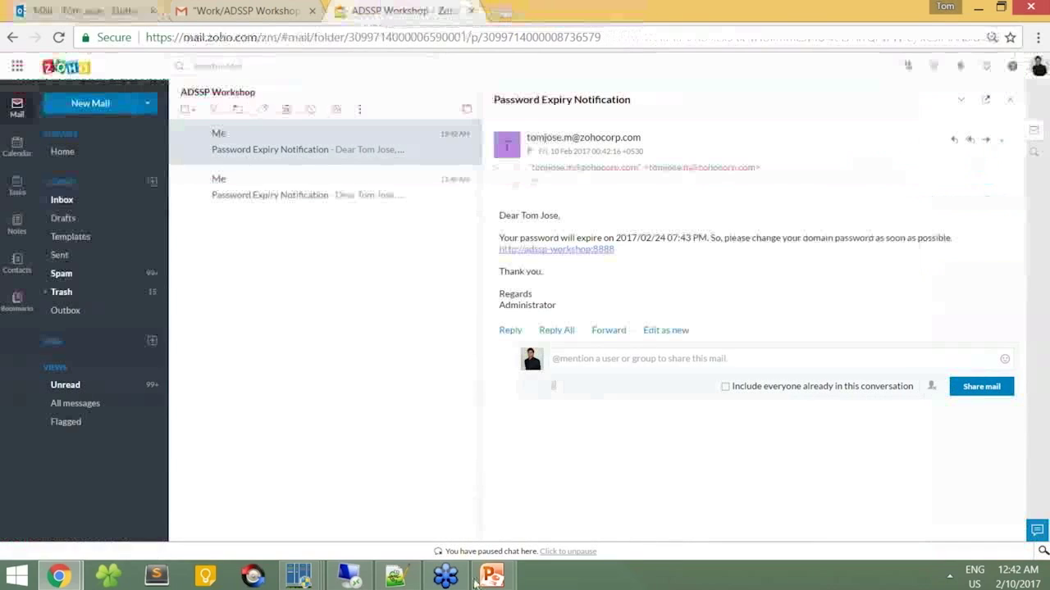
mouse_move(496, 582)
left_click(533, 478)
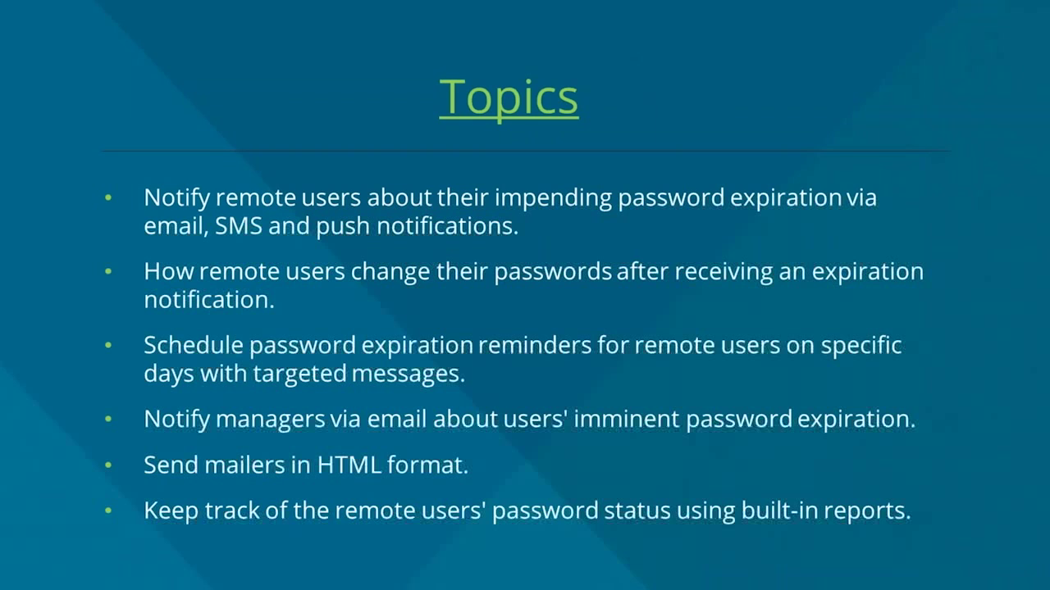
Step: Return from the Topics slideshow to the Zoho Mail Password Expiry Notification
key("alt+Tab")
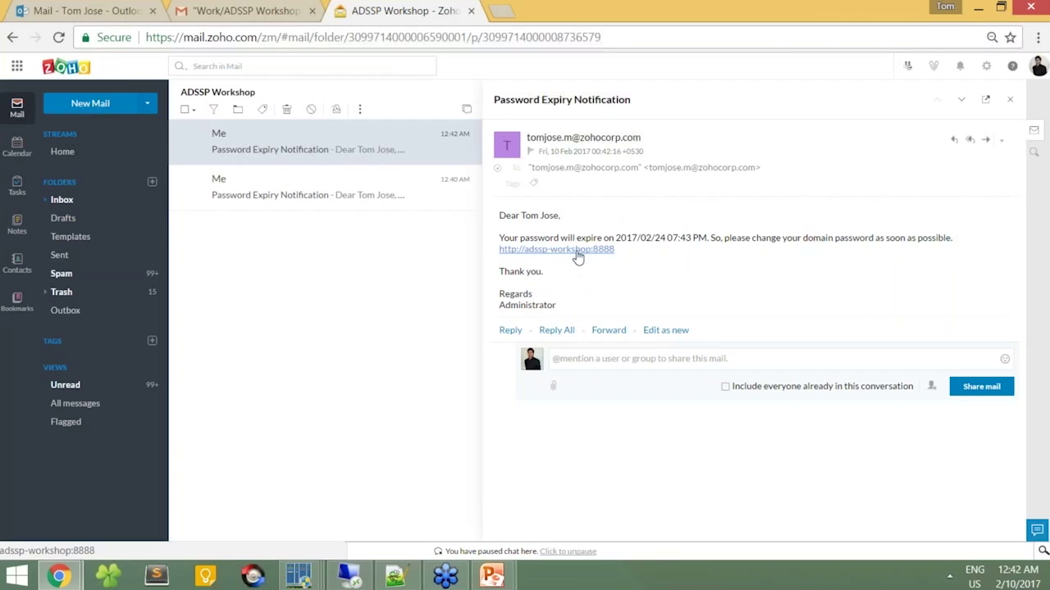
Step: Follow the adssp-workshop:8888 link and sign in with a domain user's name and password
left_click(578, 250)
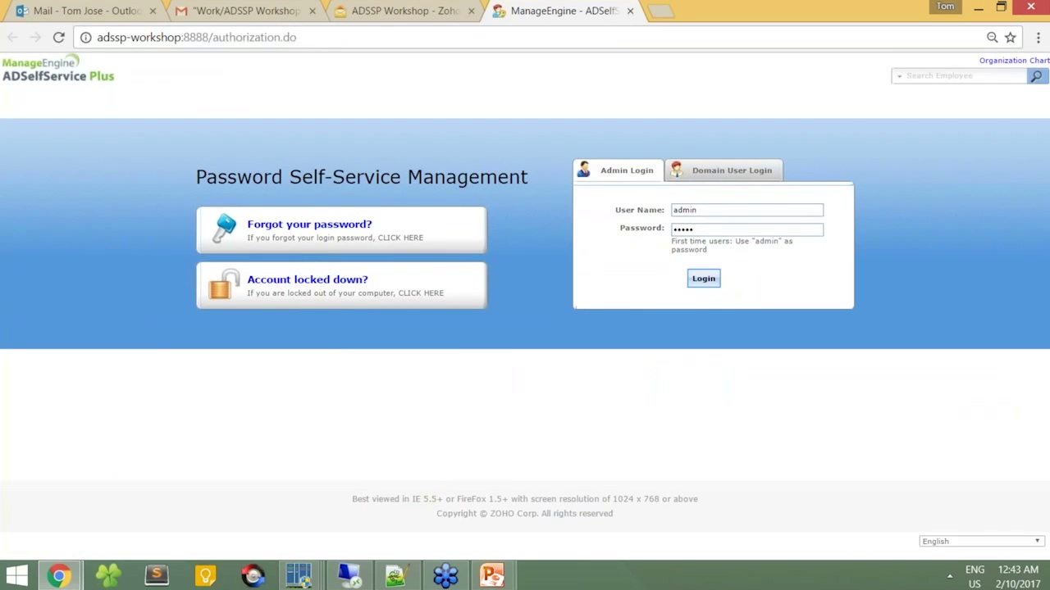
left_click(746, 177)
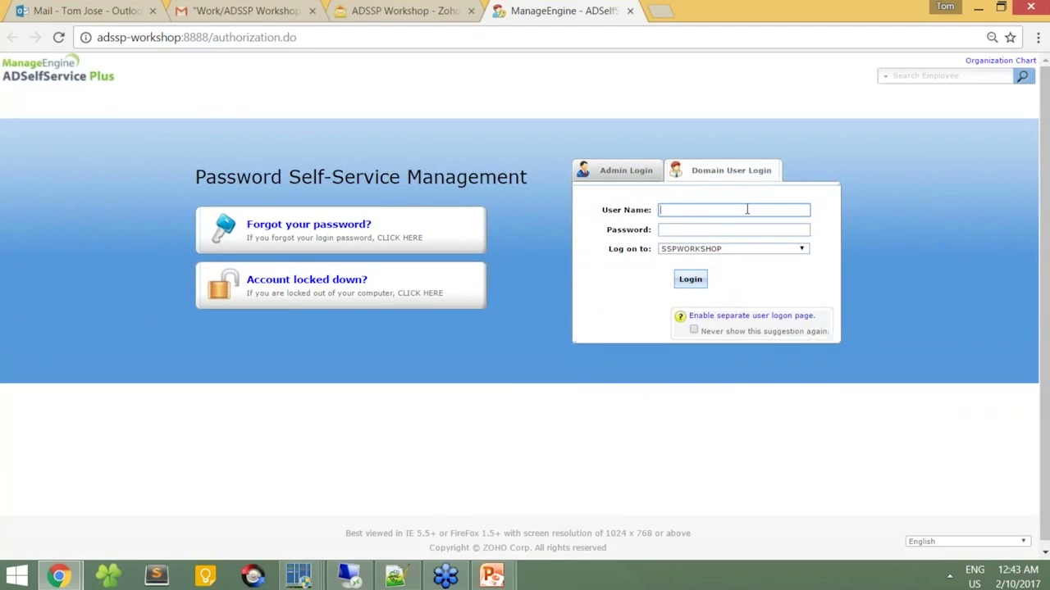
key("Tab")
type("**********")
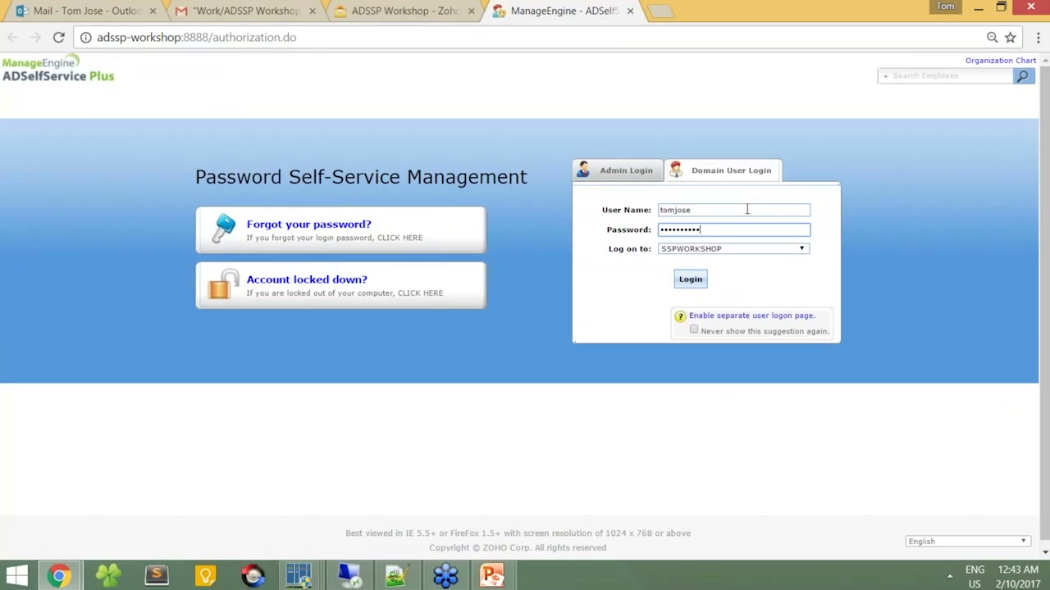
left_click(691, 279)
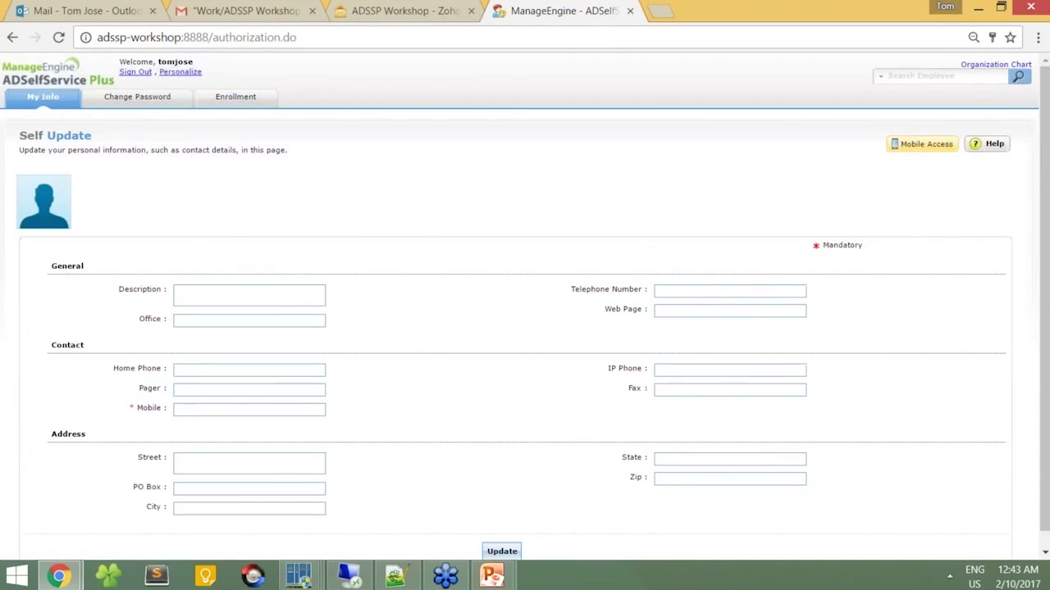
Step: Change the domain user's password by entering old and new passwords, then sign out
left_click(156, 102)
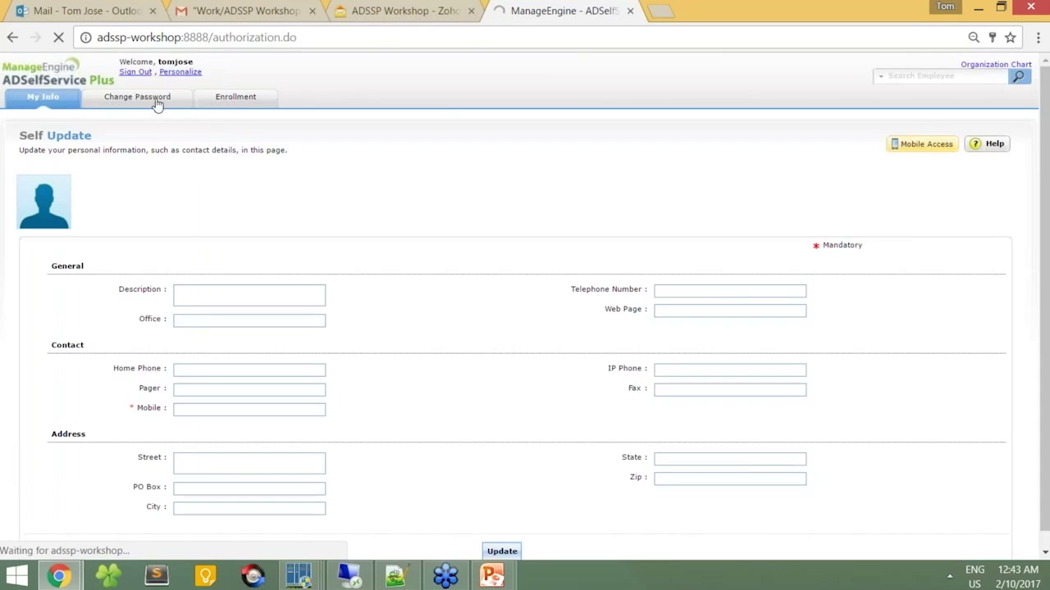
left_click(221, 316)
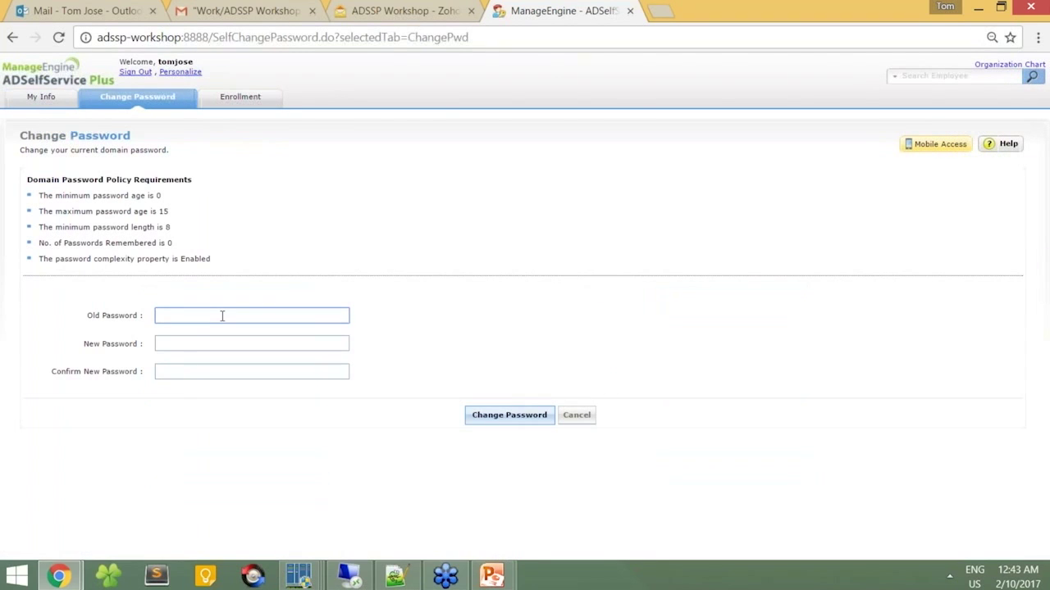
type("••••••••••")
key("Tab")
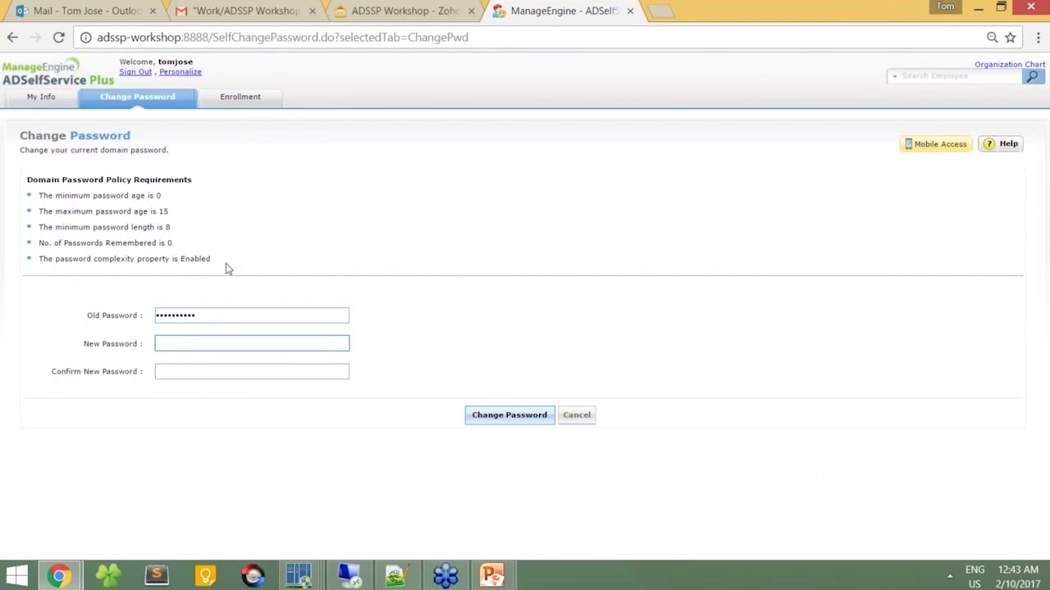
left_click_drag(226, 263, 39, 192)
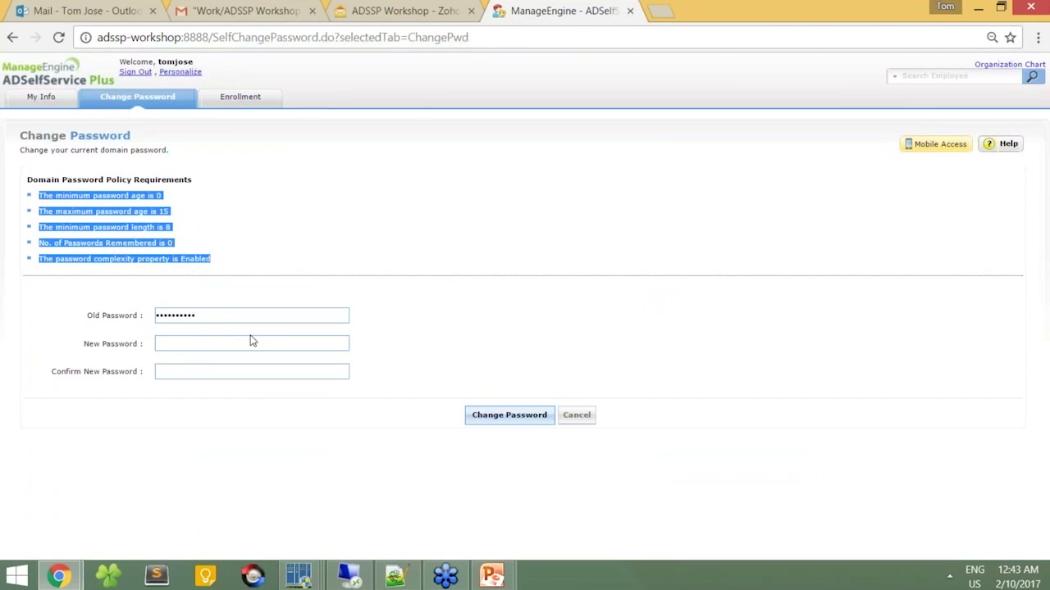
left_click(321, 344)
type("•••••••••")
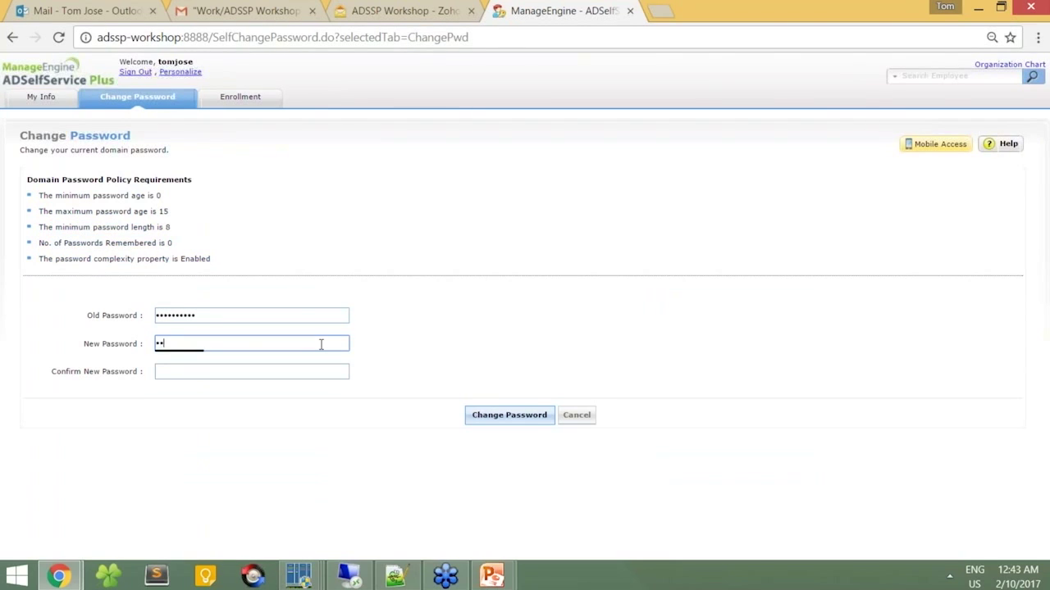
type("•")
key("Tab")
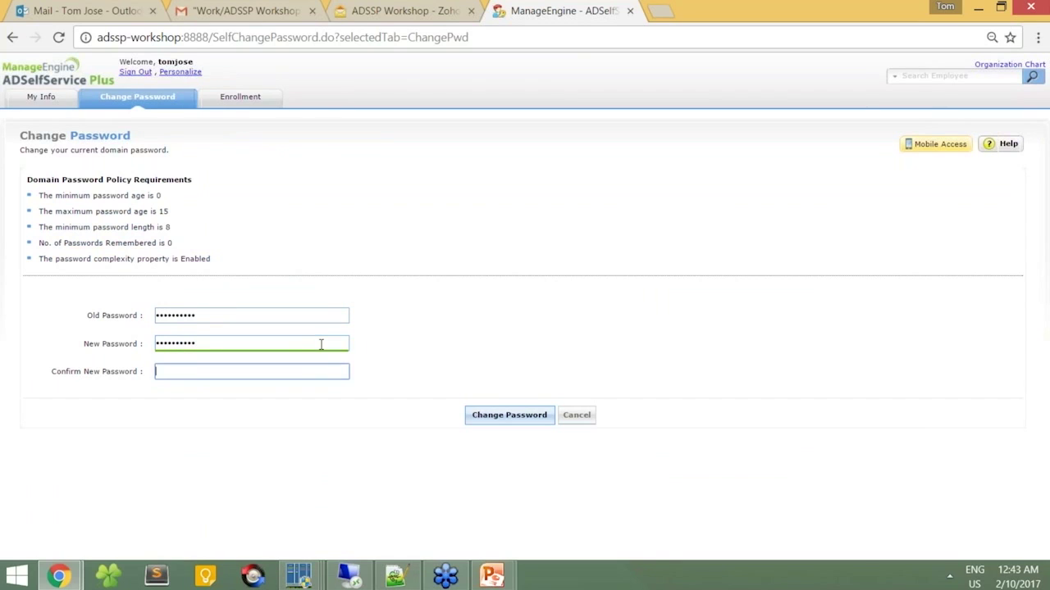
type("••••••••••")
left_click(492, 415)
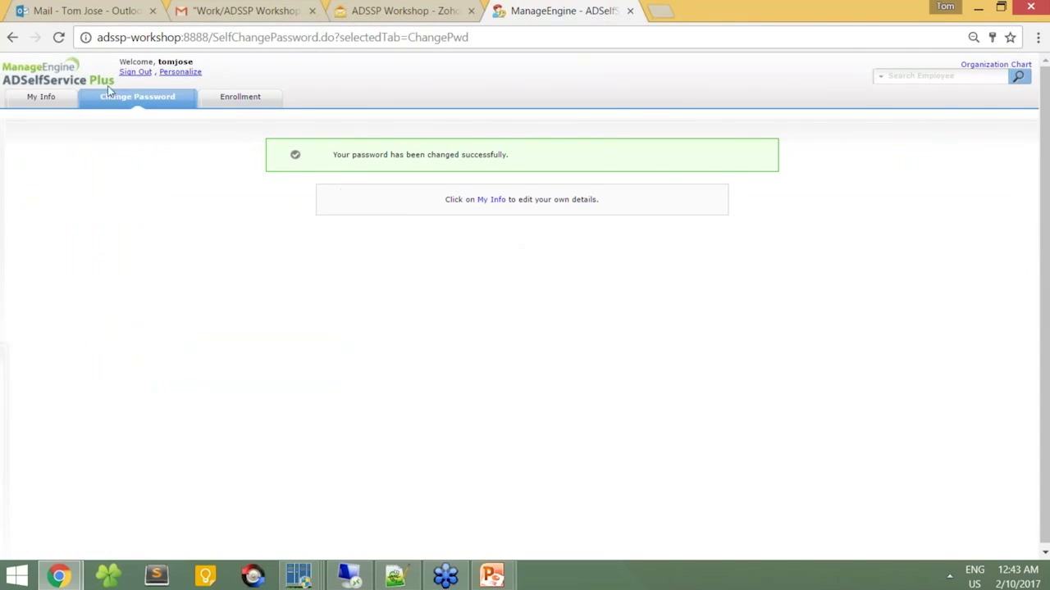
left_click(136, 73)
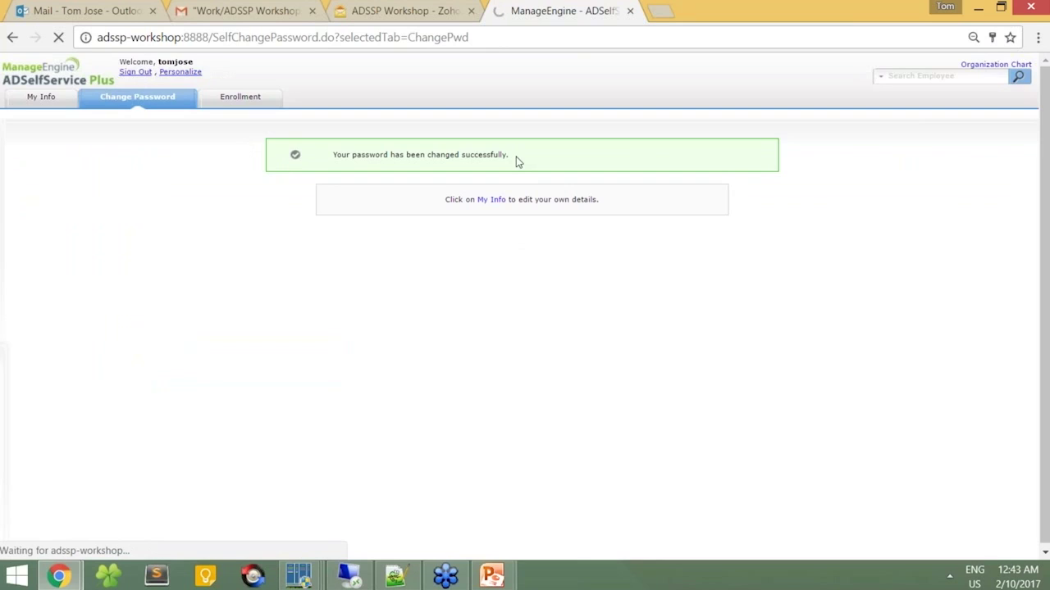
Step: Close the login tab and start a new Soon-To-Expire Password/Account Notification in the admin console
left_click(629, 11)
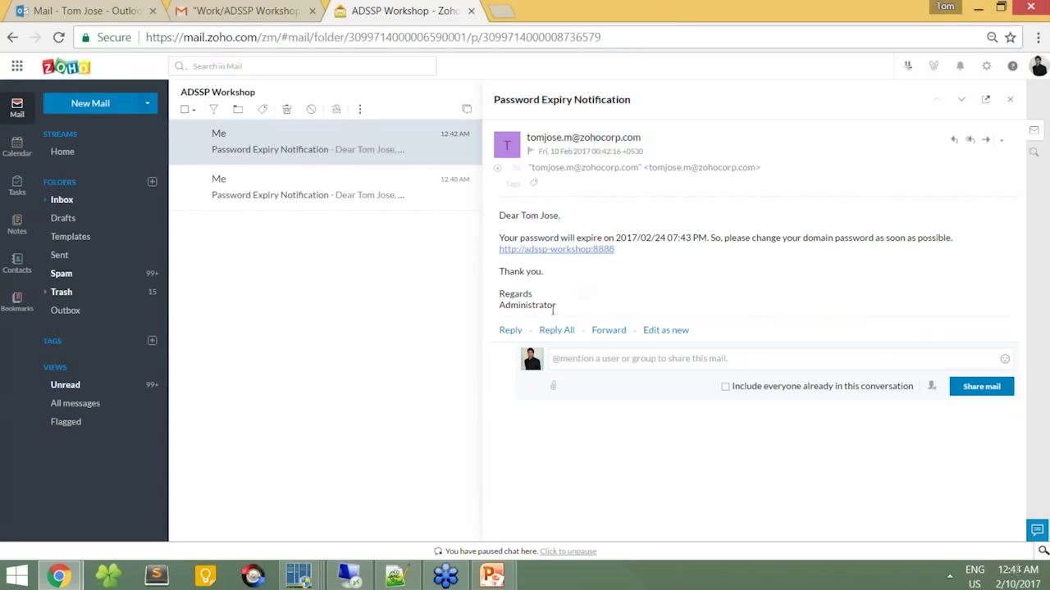
key("alt+Tab")
key("alt+Tab")
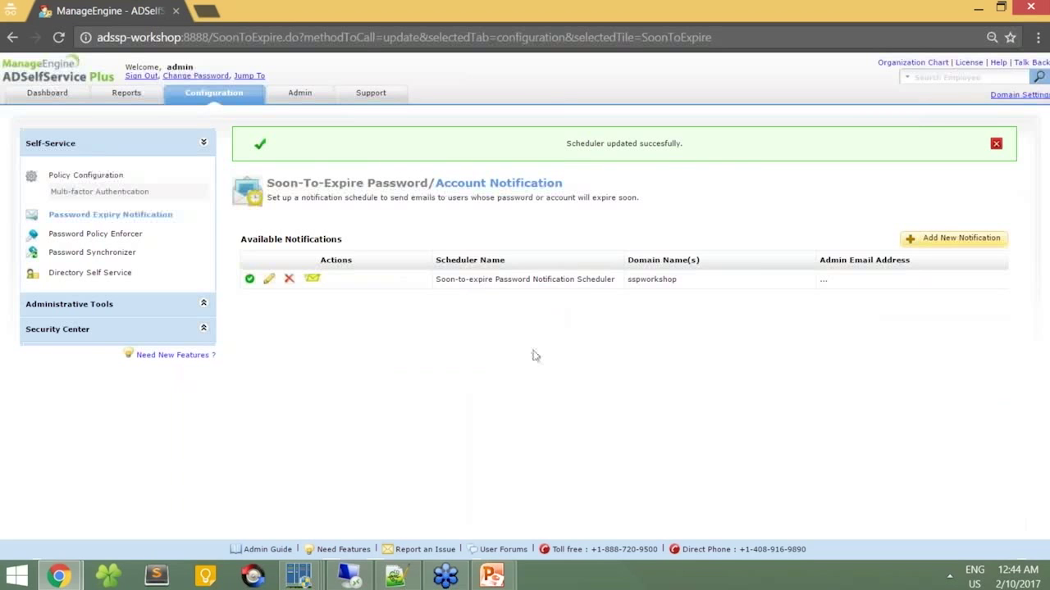
left_click(943, 238)
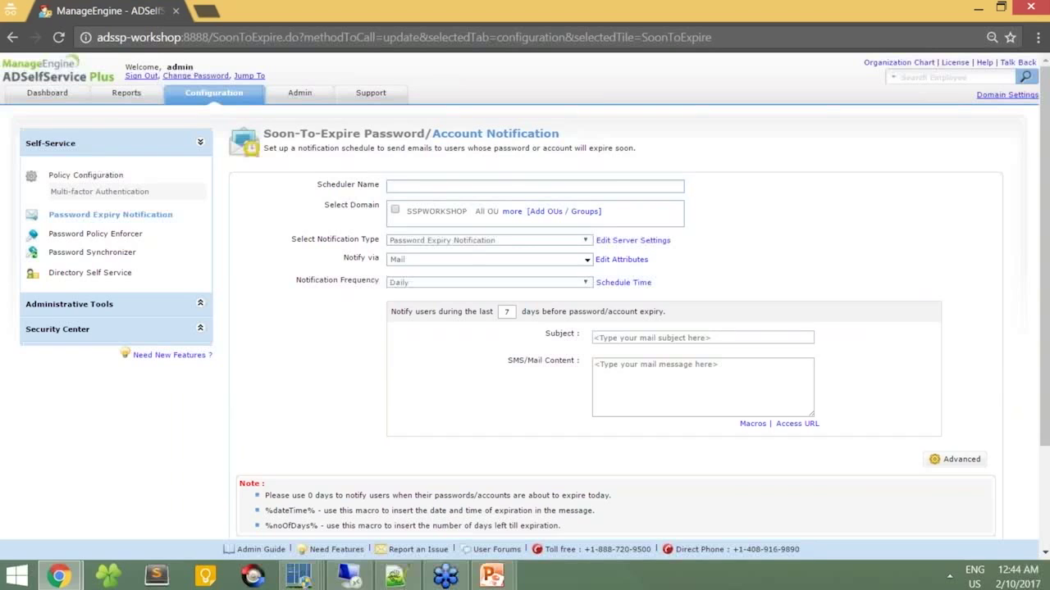
Step: Name the scheduler 'Password Expired Notification' and limit it to the Support OU
left_click(605, 185)
type("xy")
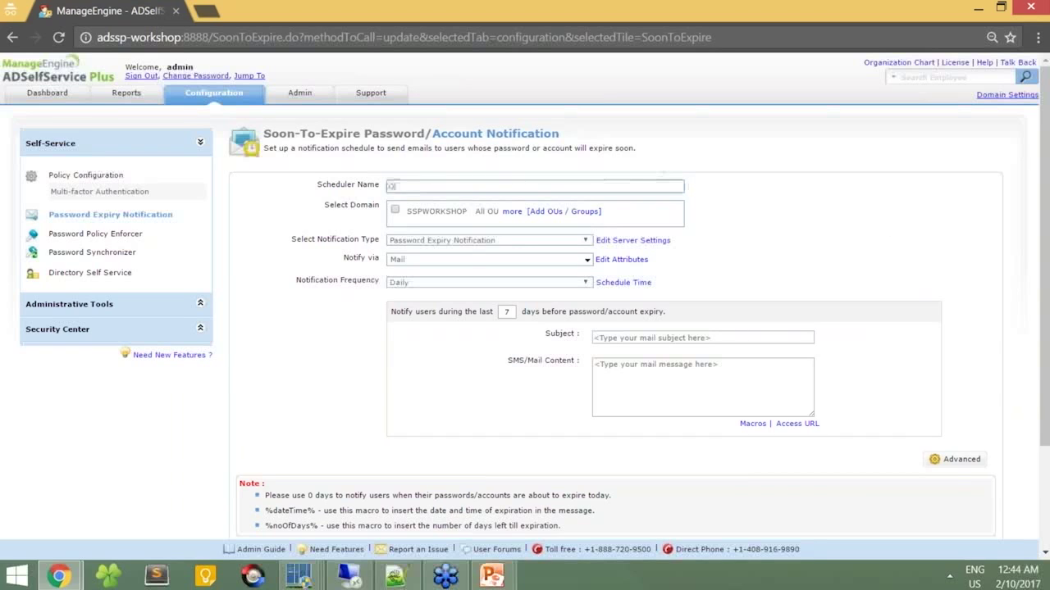
type("assword Expired Notification")
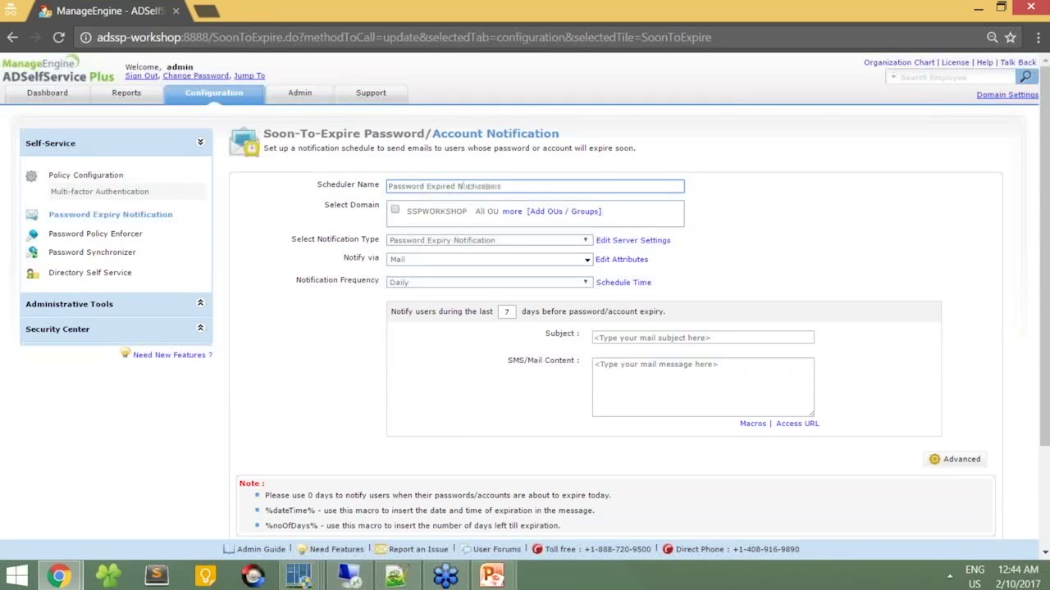
left_click(560, 215)
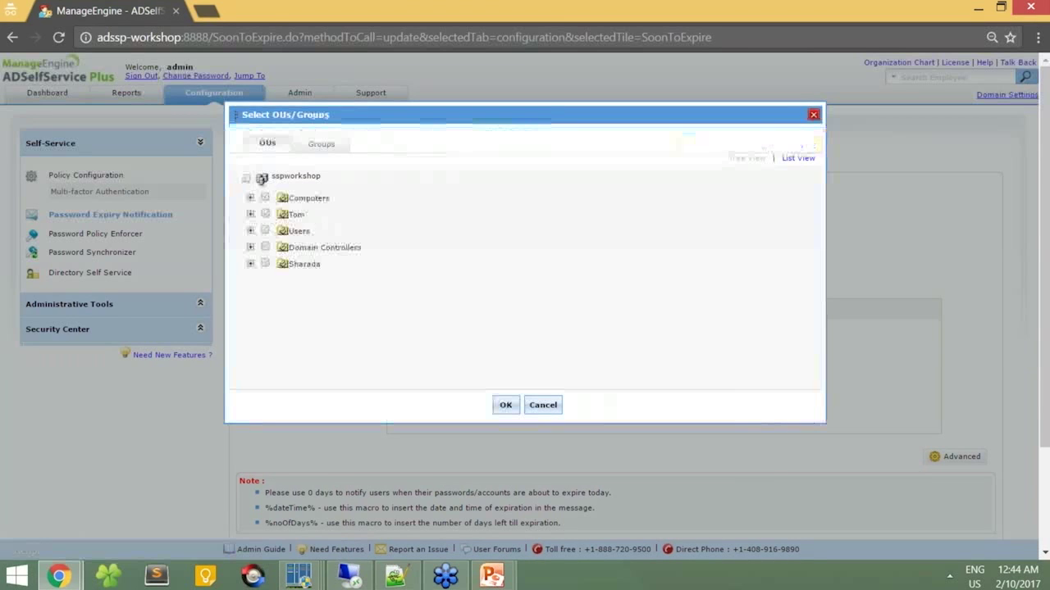
left_click(250, 215)
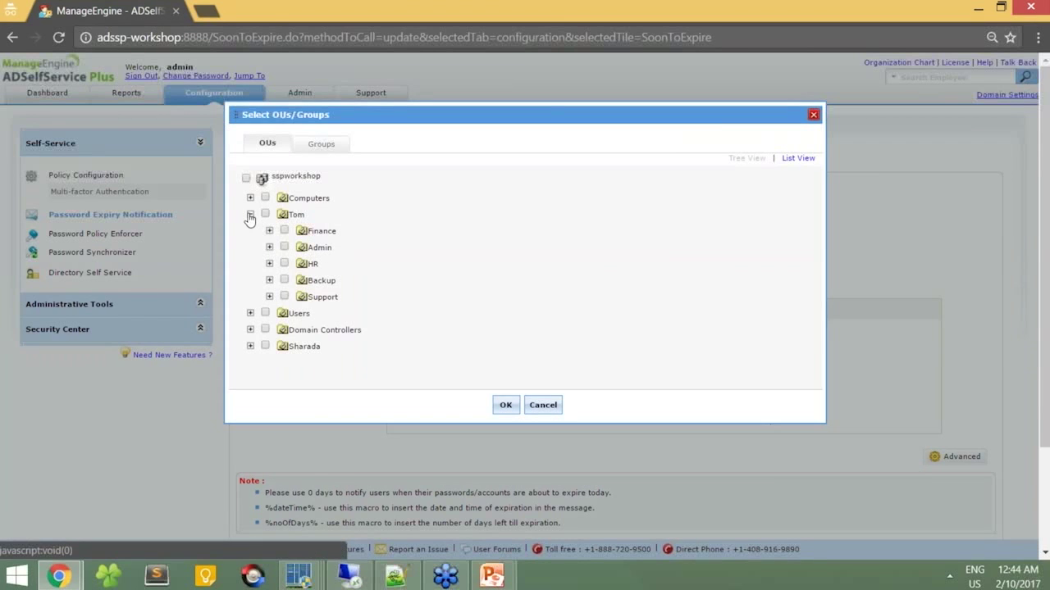
left_click(283, 296)
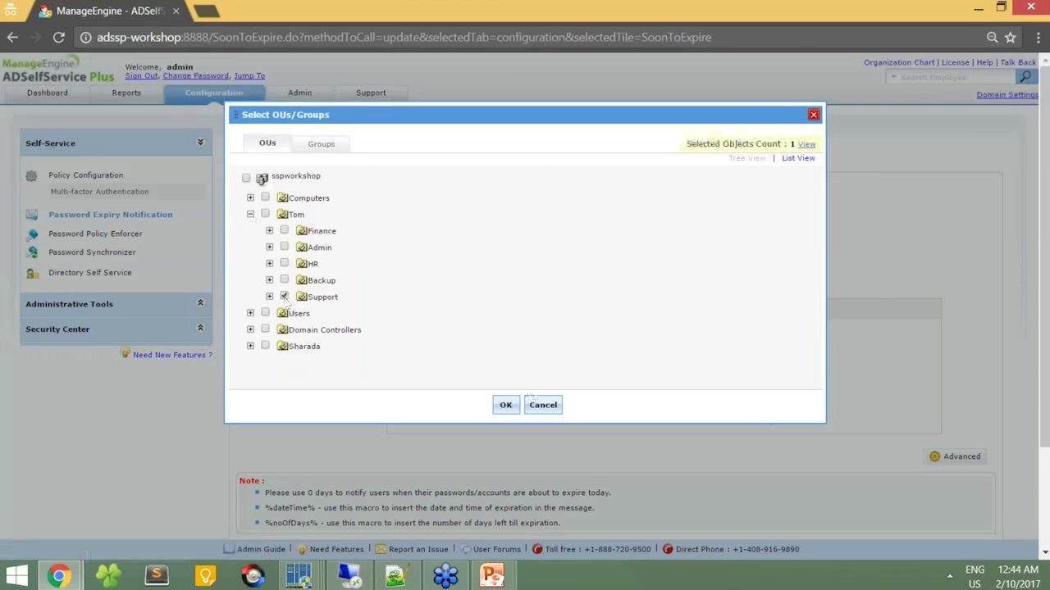
left_click(509, 405)
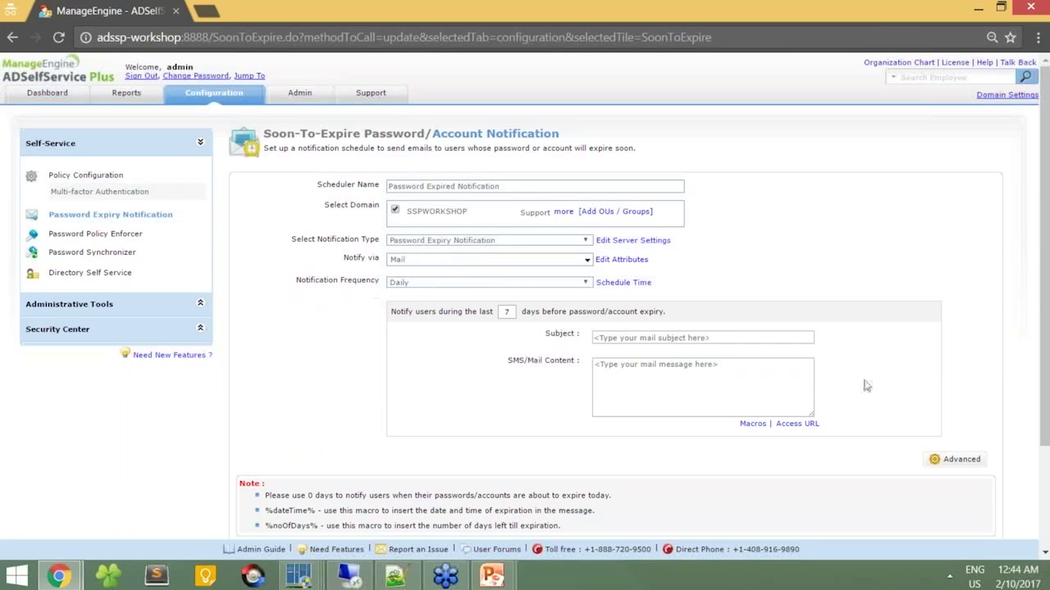
Step: Set the mail subject to 'Password Expiry Soon'
left_click(738, 339)
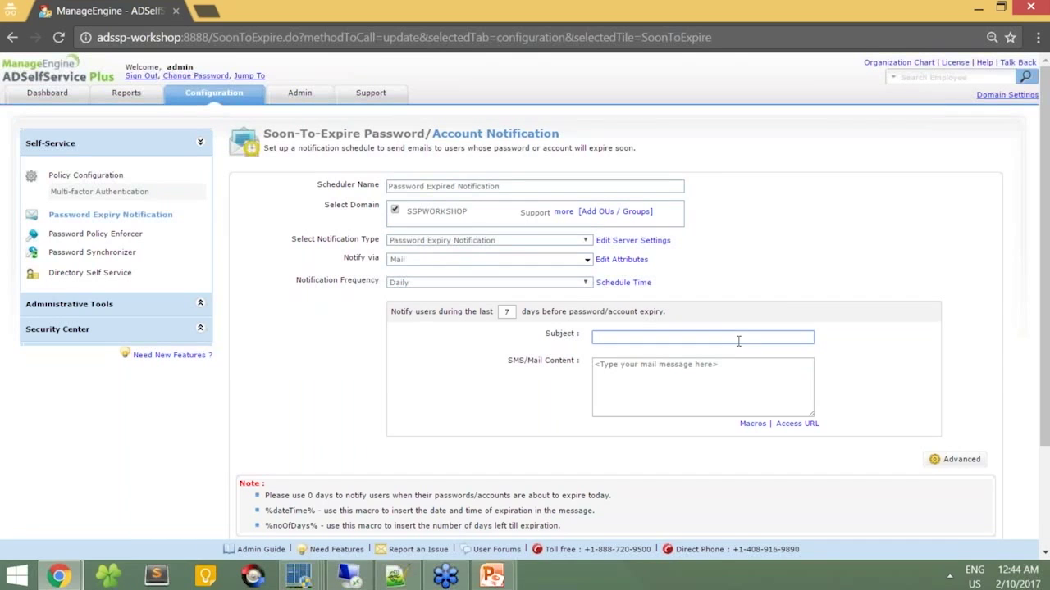
type("Password Expiry Soon")
key("Tab")
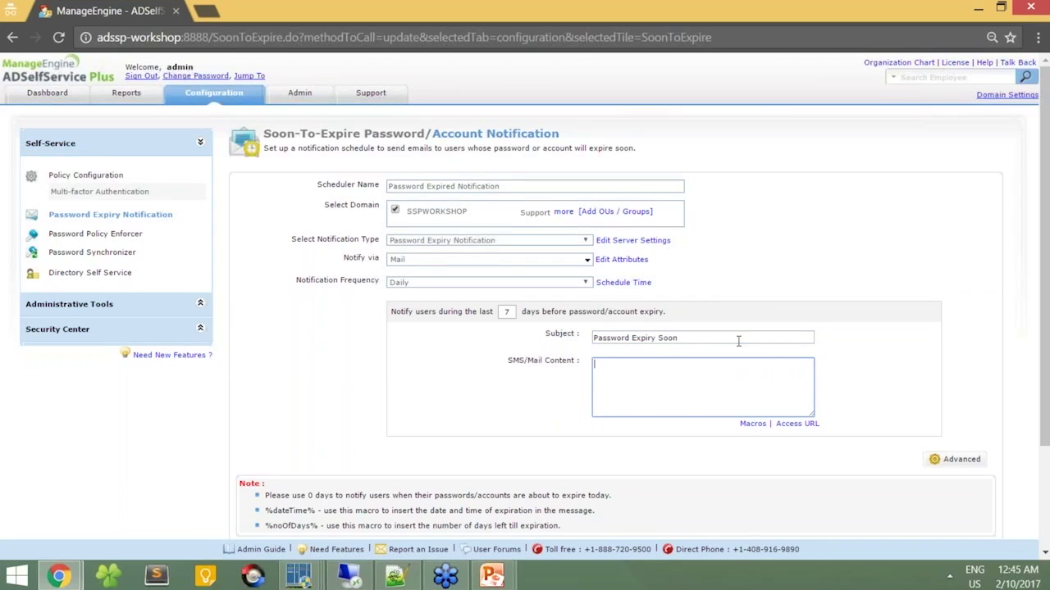
Step: Write the body: 'Dear %userName%', a change-password-immediately request, and 'Regards, Administrator'
type("Dear %userName%")
key("Return")
type("Your password wi")
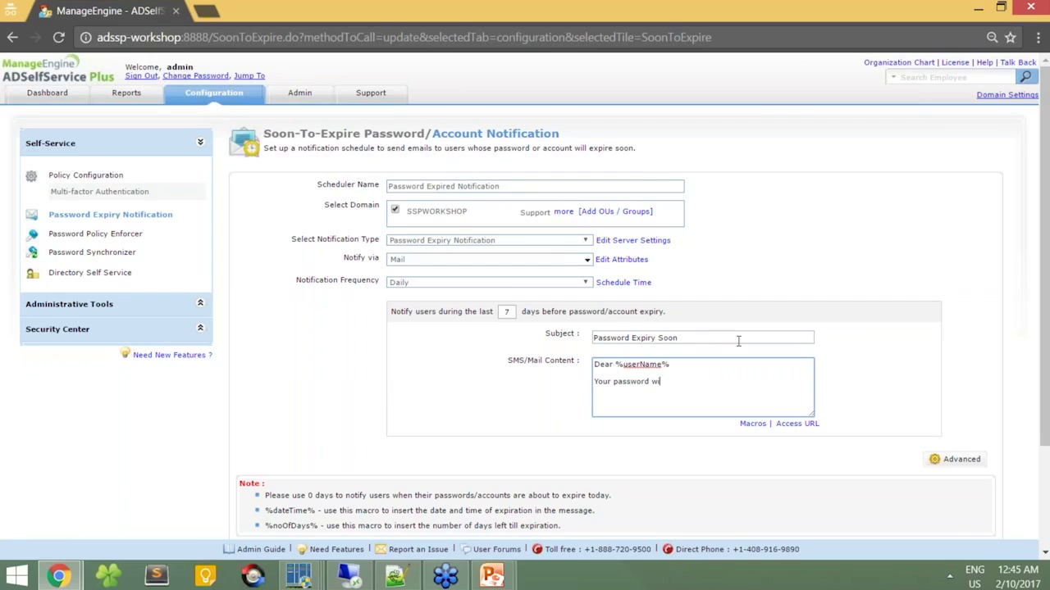
type("ll expire soon. Please change it immediately.")
key("Return")
key("Return")
type("Regads")
key("BackSpace")
key("BackSpace")
type("rds,")
key("Return")
type("Administrator")
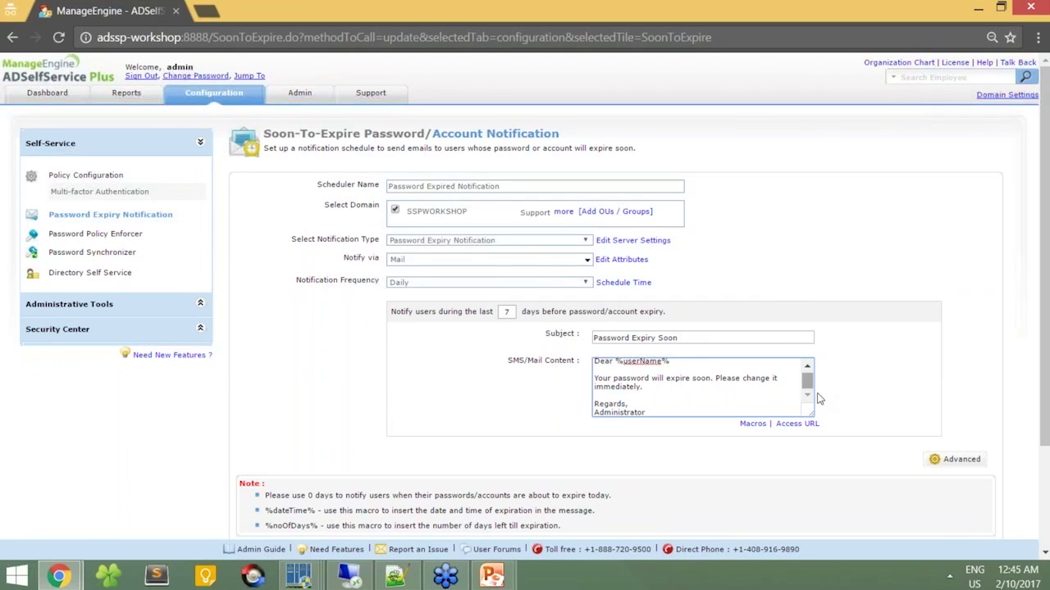
Step: Enable Notify Password expired users and add an %accessURL% line to their message
left_click(945, 458)
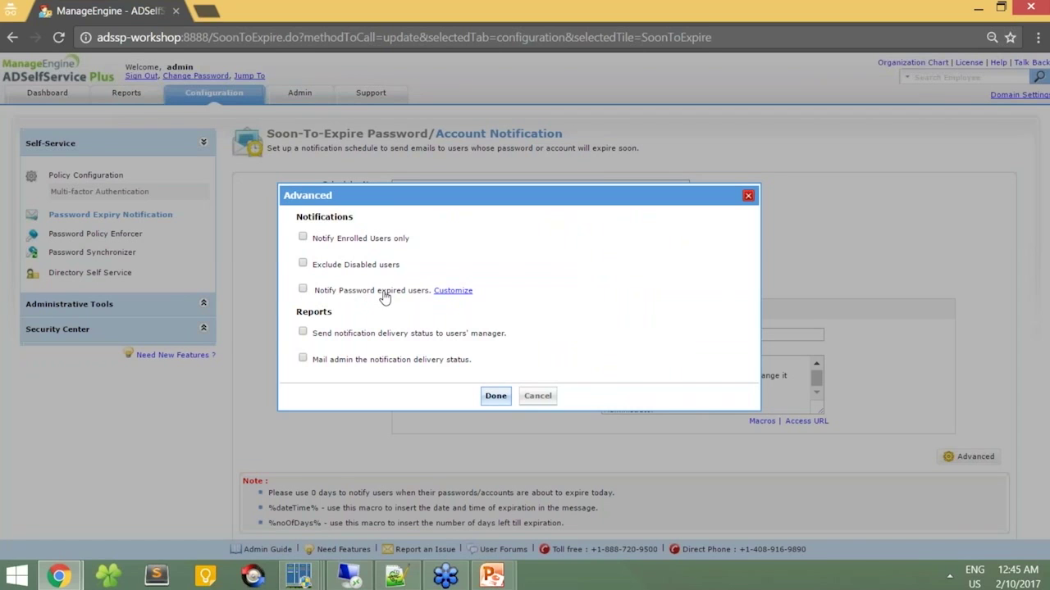
left_click(439, 292)
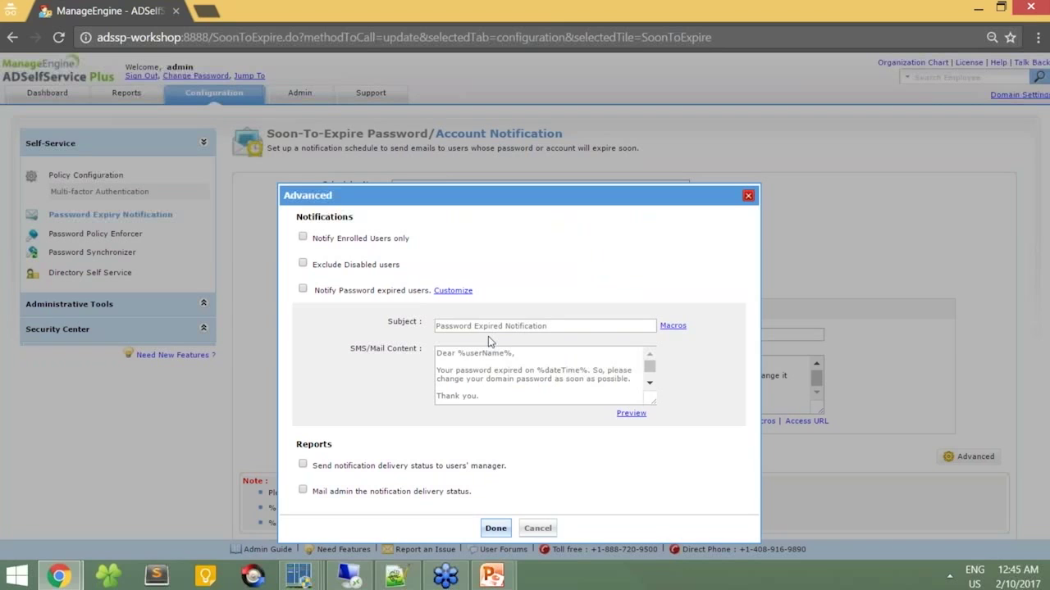
left_click(484, 379)
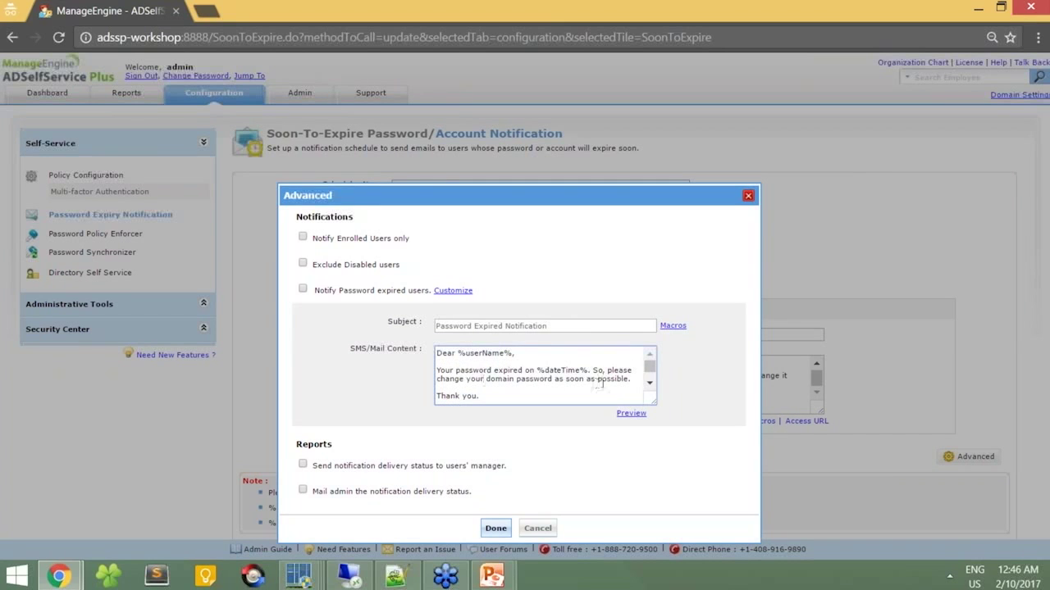
left_click(634, 381)
key("Return")
type("%acc")
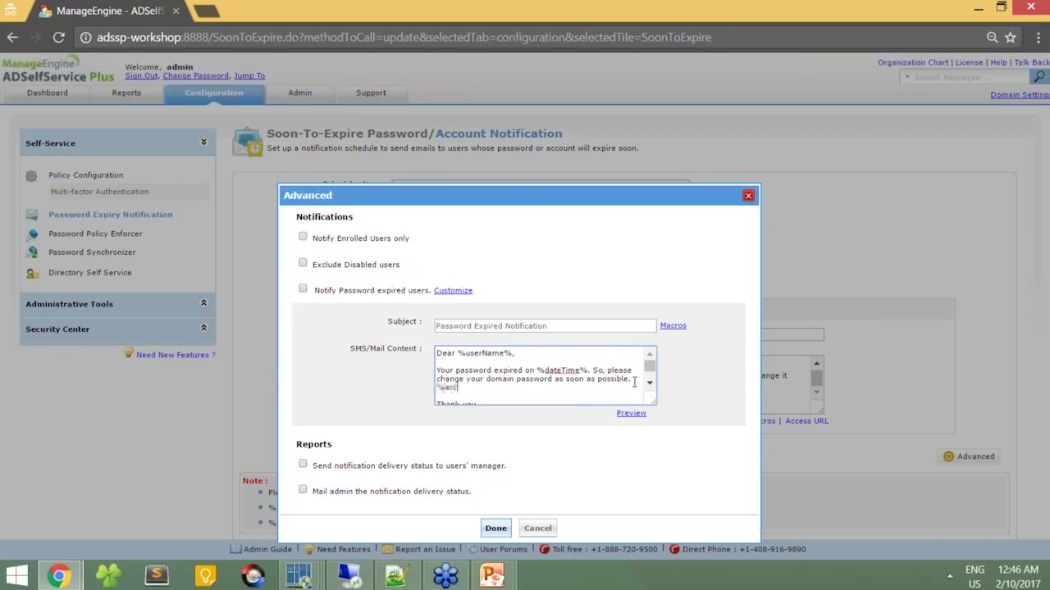
type("ounURL%")
left_click(303, 289)
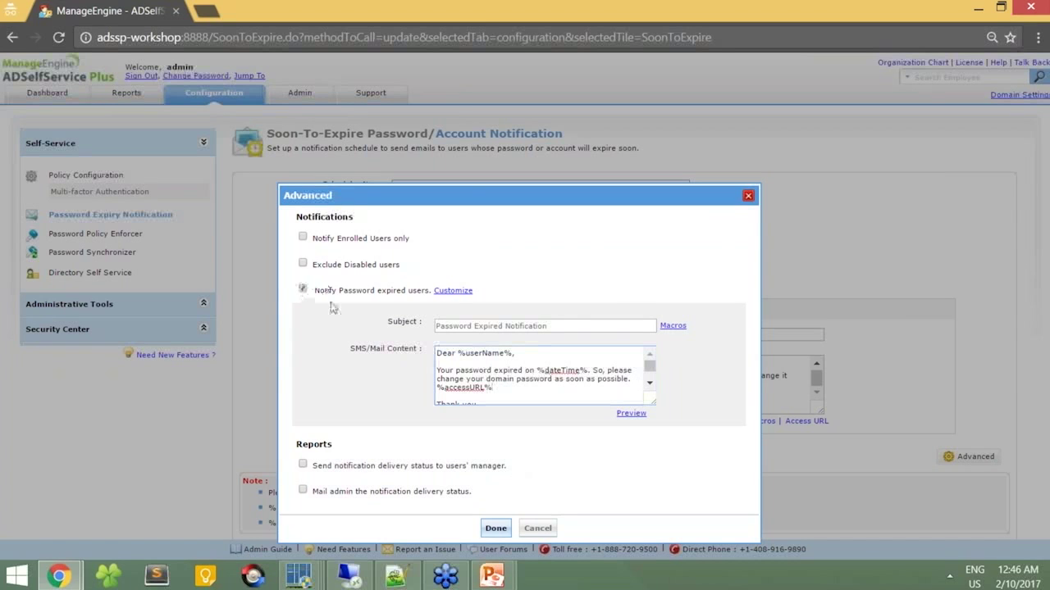
Step: Confirm the advanced settings, save the Password Expired Notification scheduler, and return to Zoho Mail
left_click(496, 528)
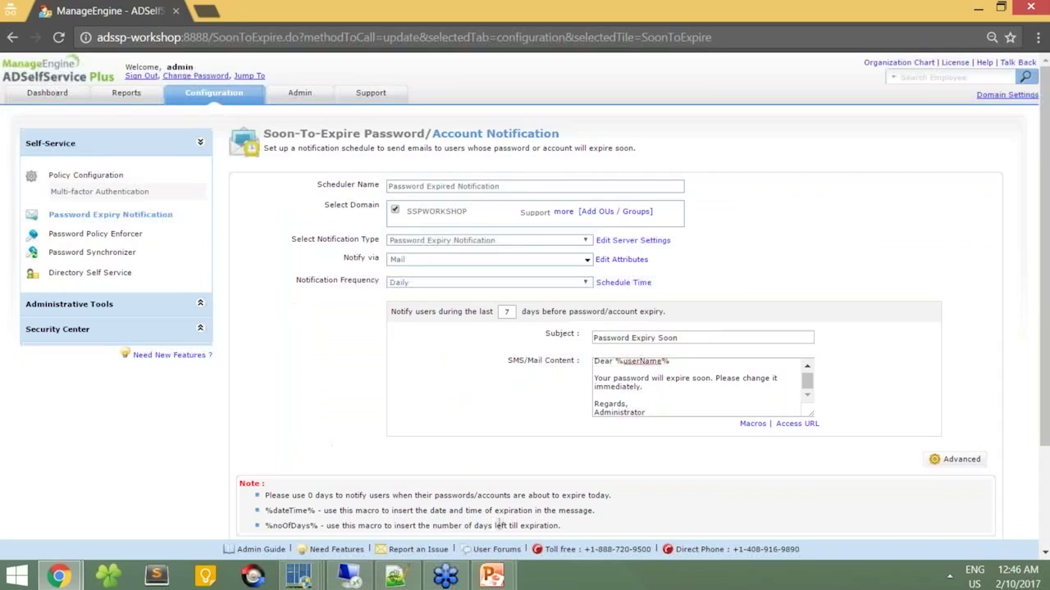
scroll(683, 369, "down", 3)
left_click(561, 447)
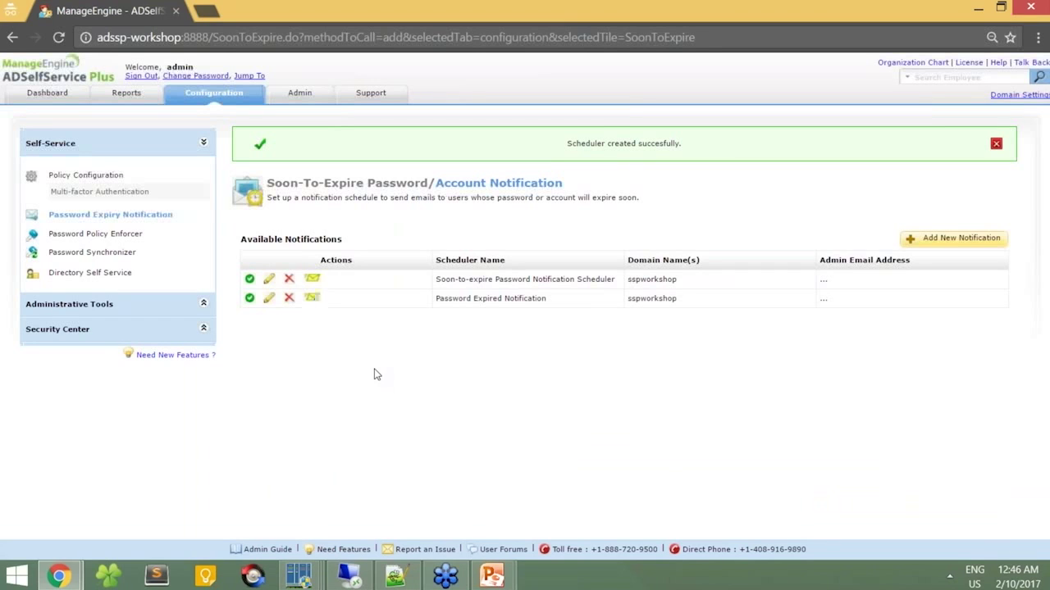
key("alt+Tab")
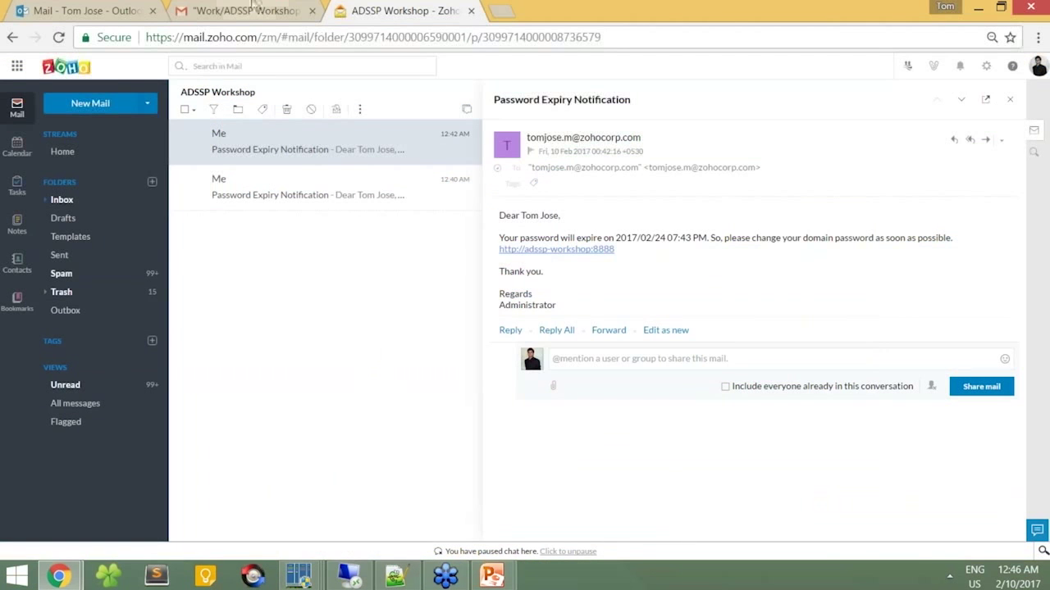
Step: Open the new Password Expired Notification email in both the Gmail and Outlook Mail inboxes
left_click(254, 10)
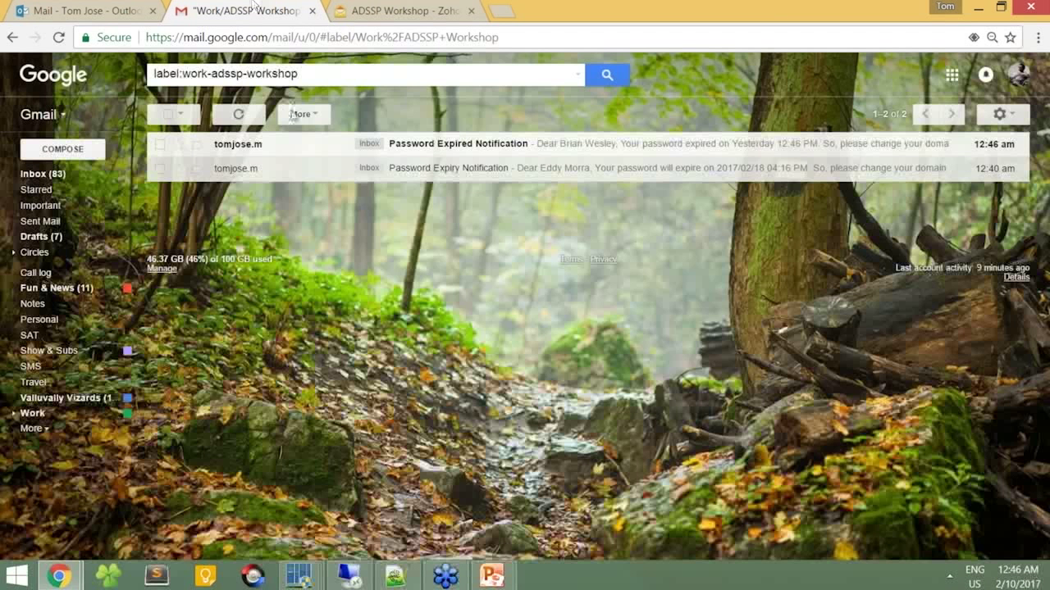
left_click(287, 156)
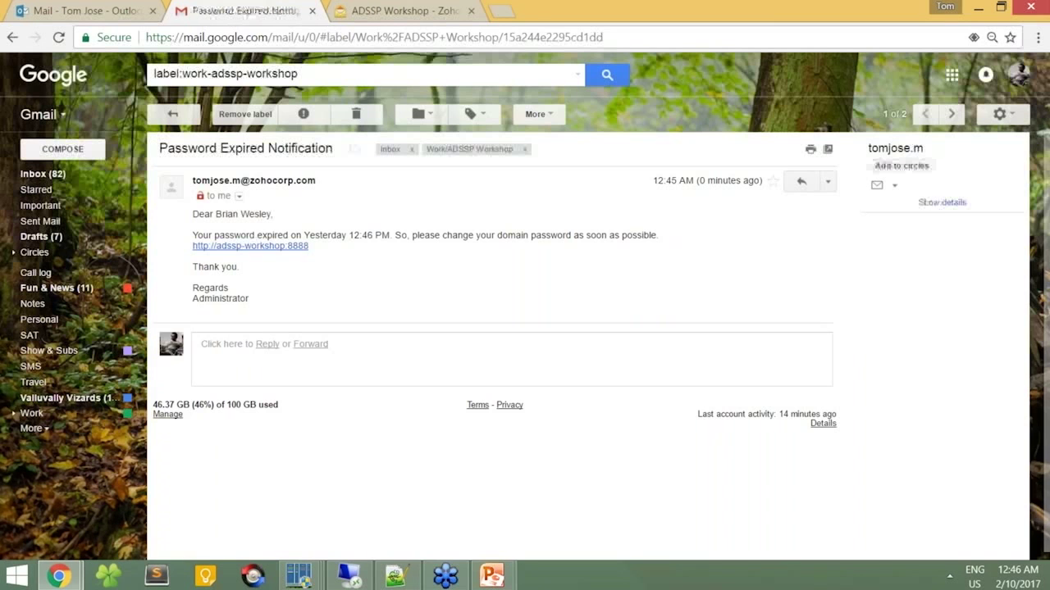
left_click(67, 6)
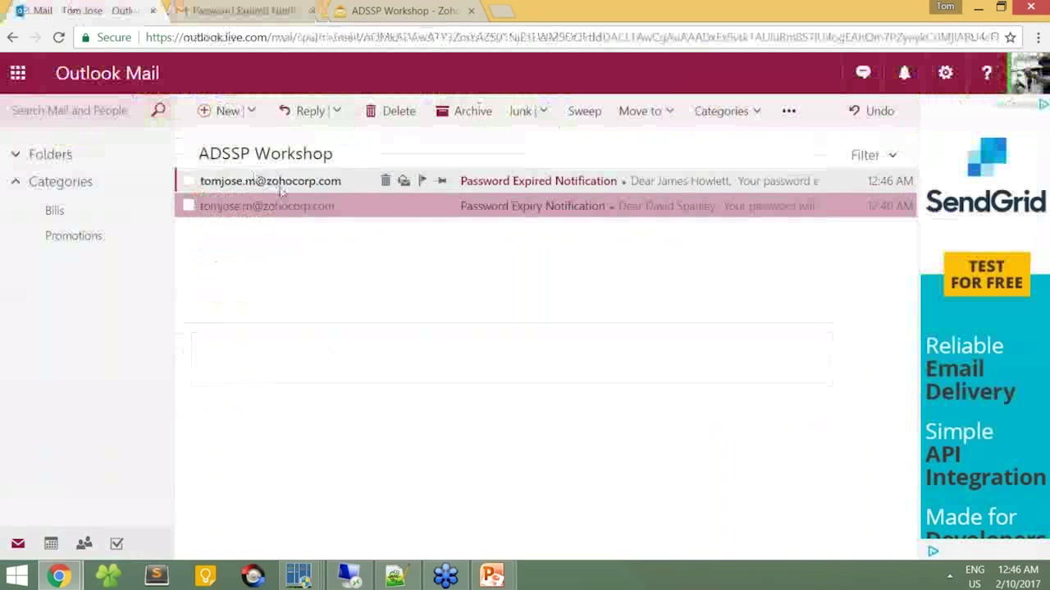
left_click(280, 188)
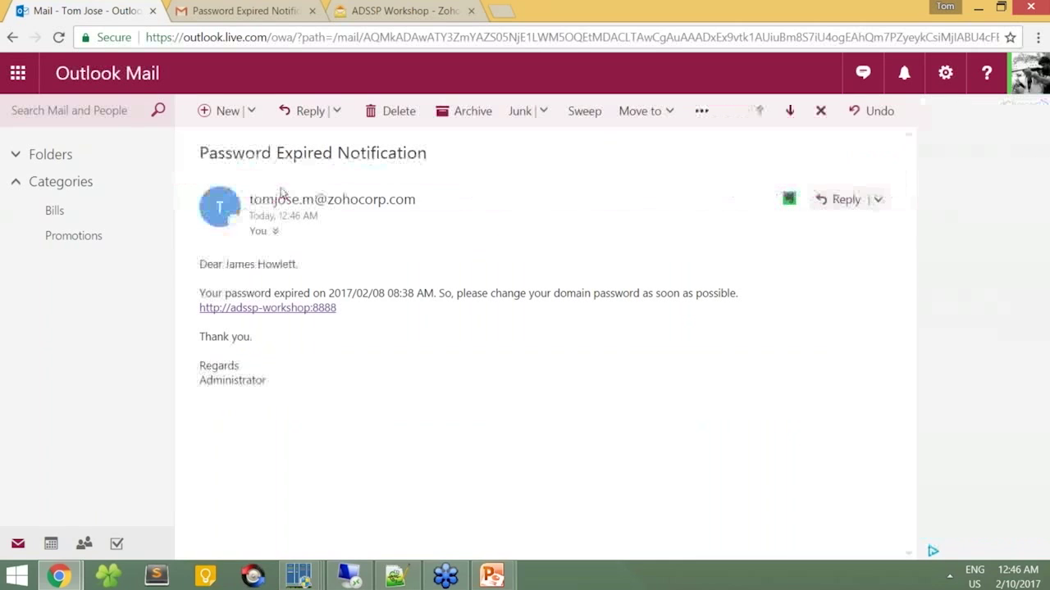
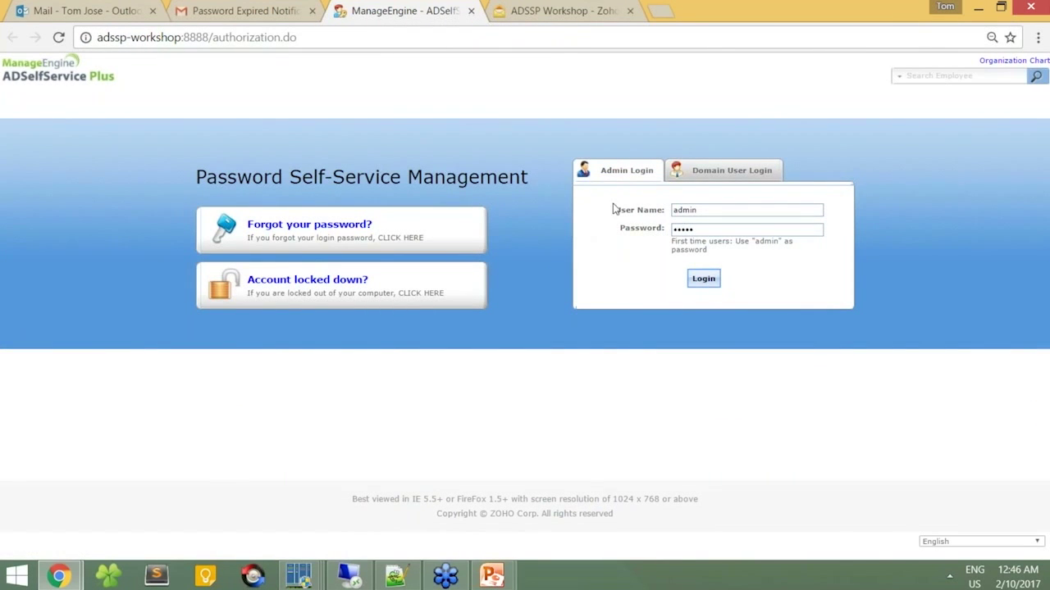
Step: Attempt a Domain User Login with the user's current credentials, which gets rejected as expired
left_click(719, 182)
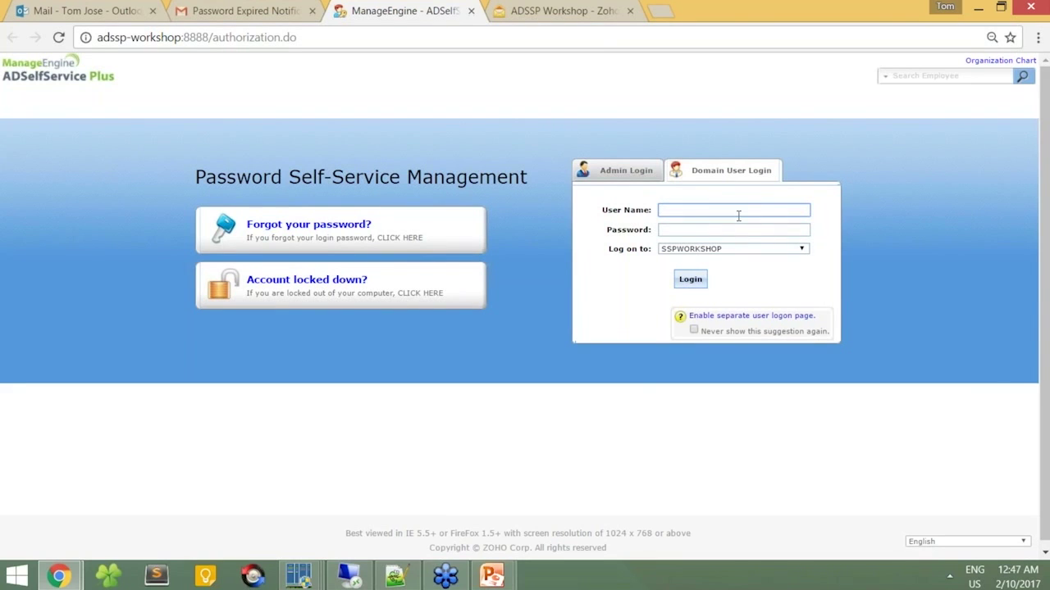
type("brian")
key("Tab")
type("••••••••••")
key("Return")
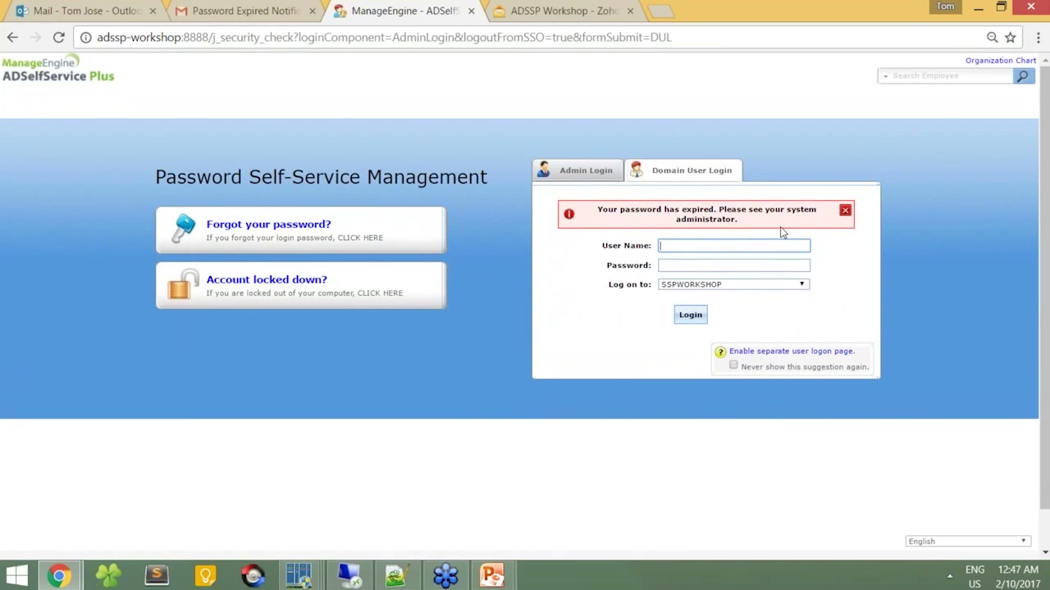
Step: Start the 'Forgot your password?' reset for the domain user's account
left_click(273, 224)
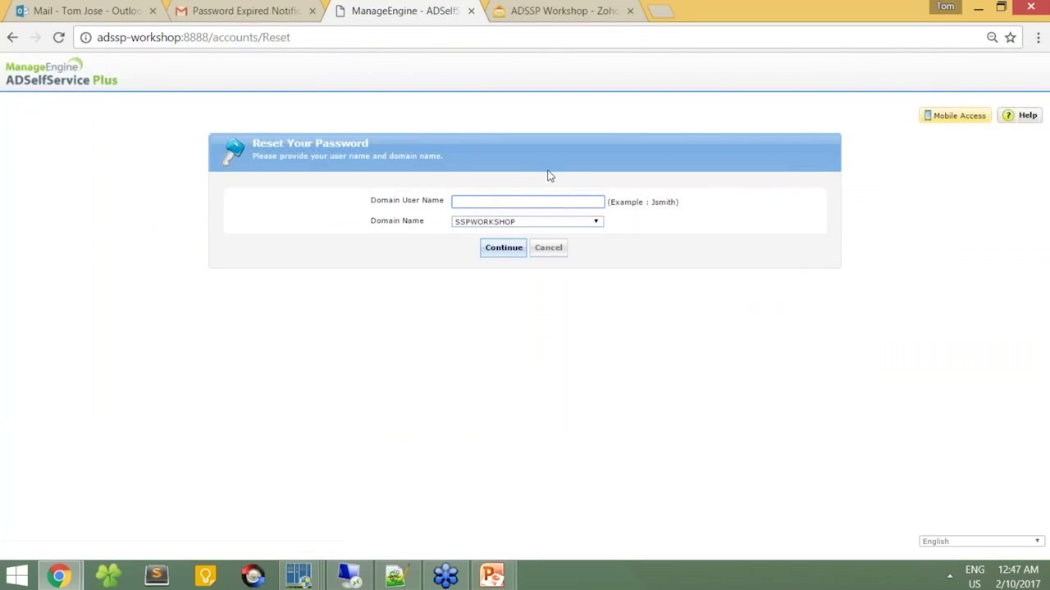
type("brian")
left_click(497, 245)
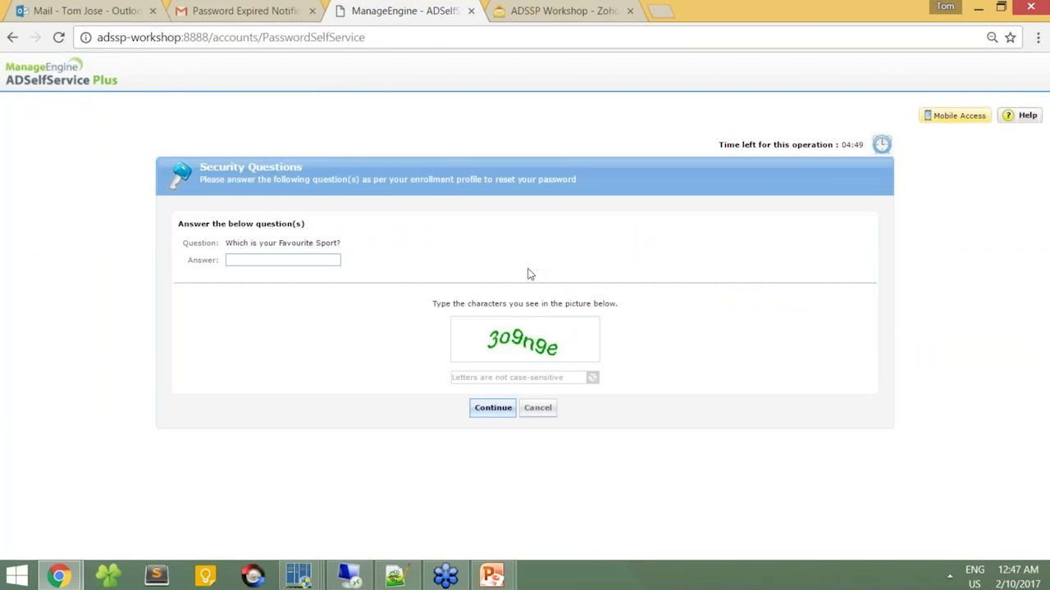
Step: Answer the security question and enter the CAPTCHA to reach the Reset Password form
left_click(323, 258)
type("••••••••")
left_click(480, 379)
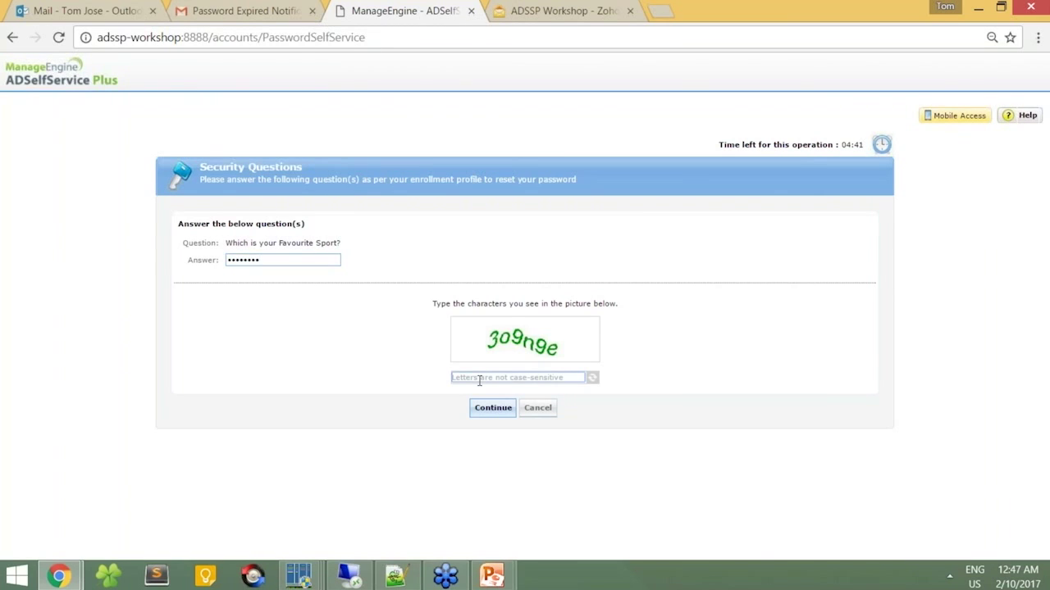
type("3o9n9e")
key("Return")
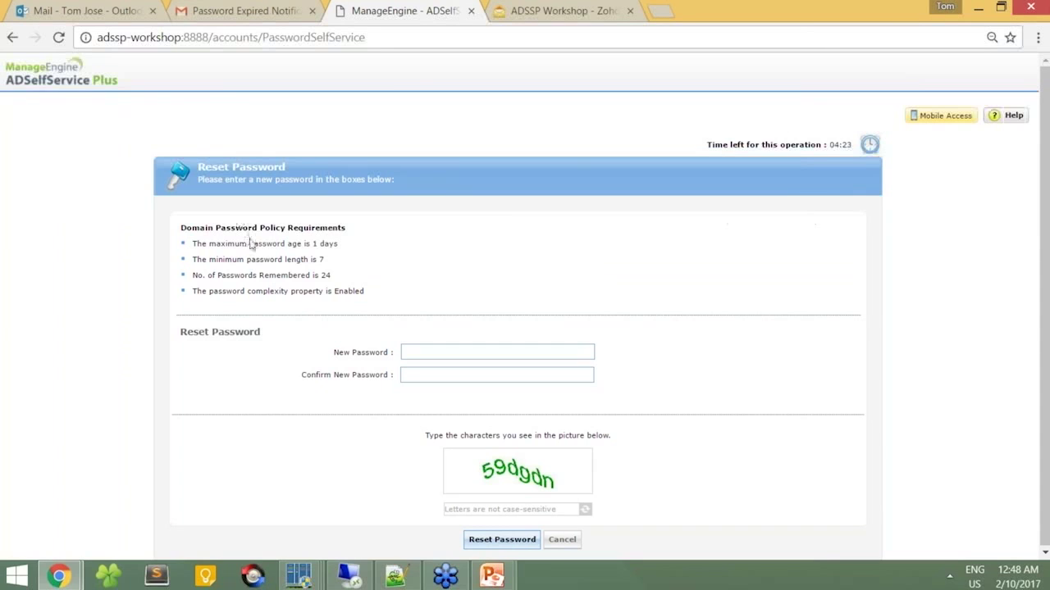
Step: Enter and confirm a new password, fill in the CAPTCHA, and reset the password
left_click(490, 350)
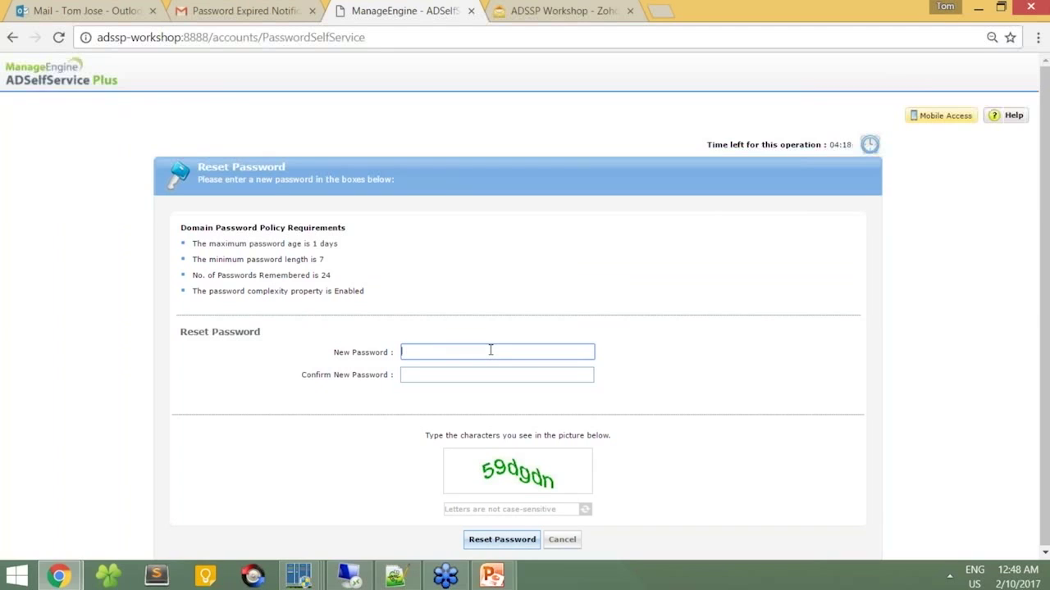
type("•••••••••")
key("Tab")
type("******")
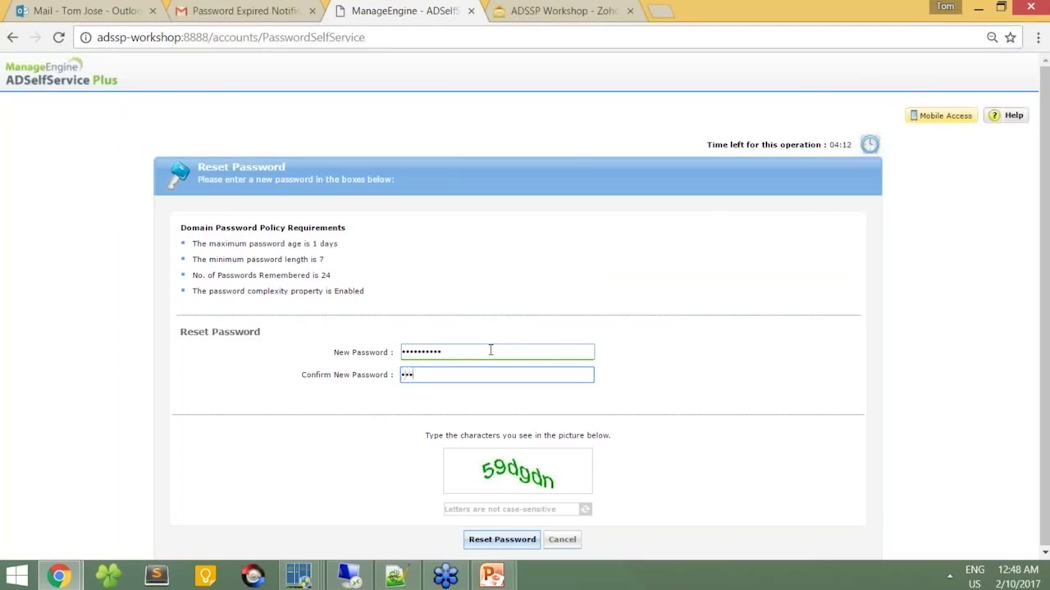
type("****")
key("Tab")
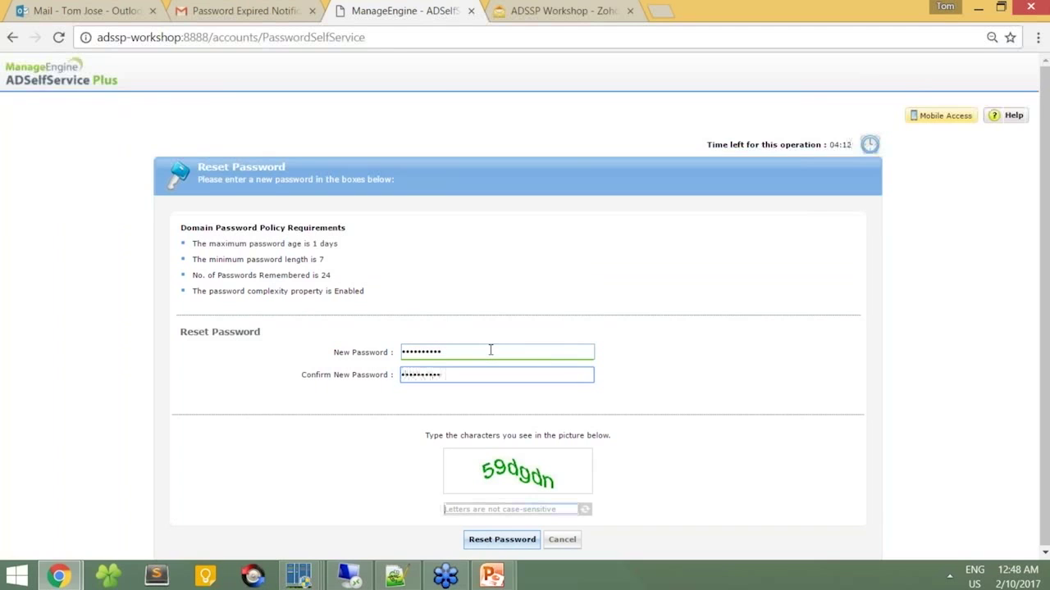
type("59d")
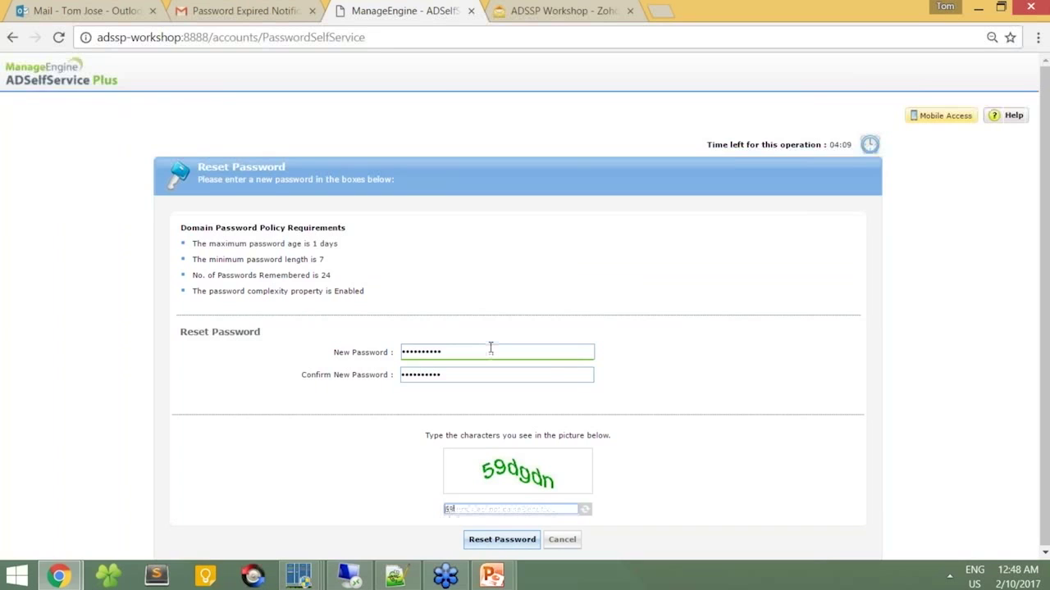
type("gdn")
left_click(488, 536)
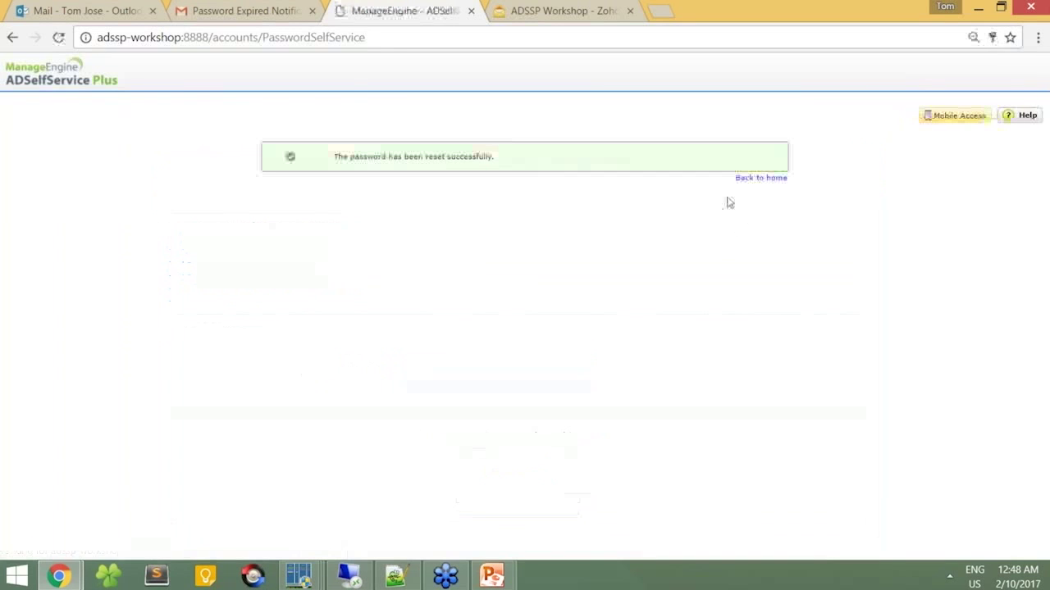
Step: Trim the web address to the site root to reload the login page
left_click_drag(209, 37, 527, 96)
key("BackSpace")
key("Return")
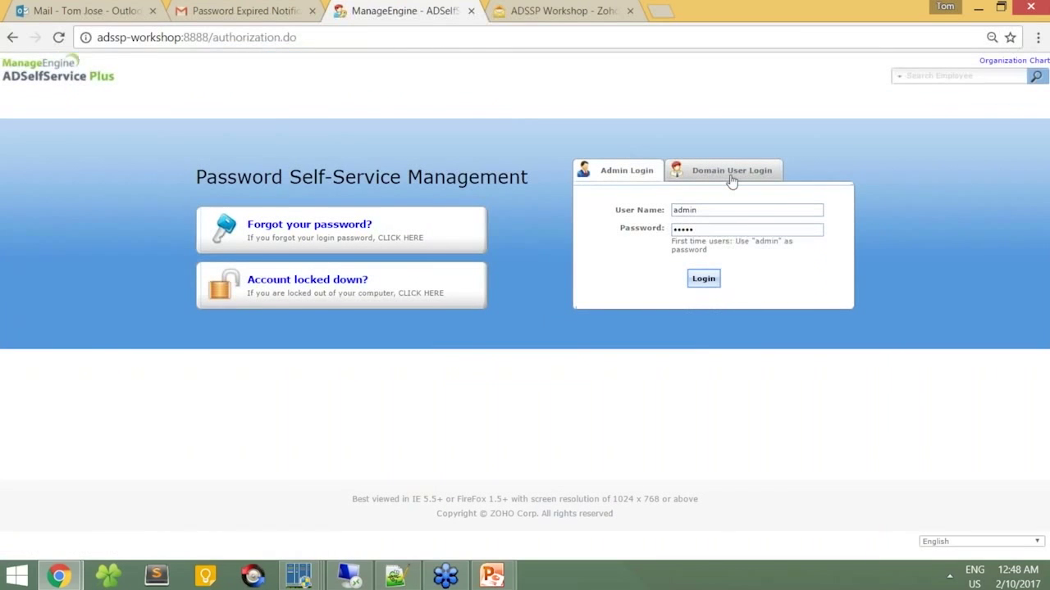
Step: Sign in as the domain user with the new password, then sign out
left_click(732, 177)
type("brian")
key("Tab")
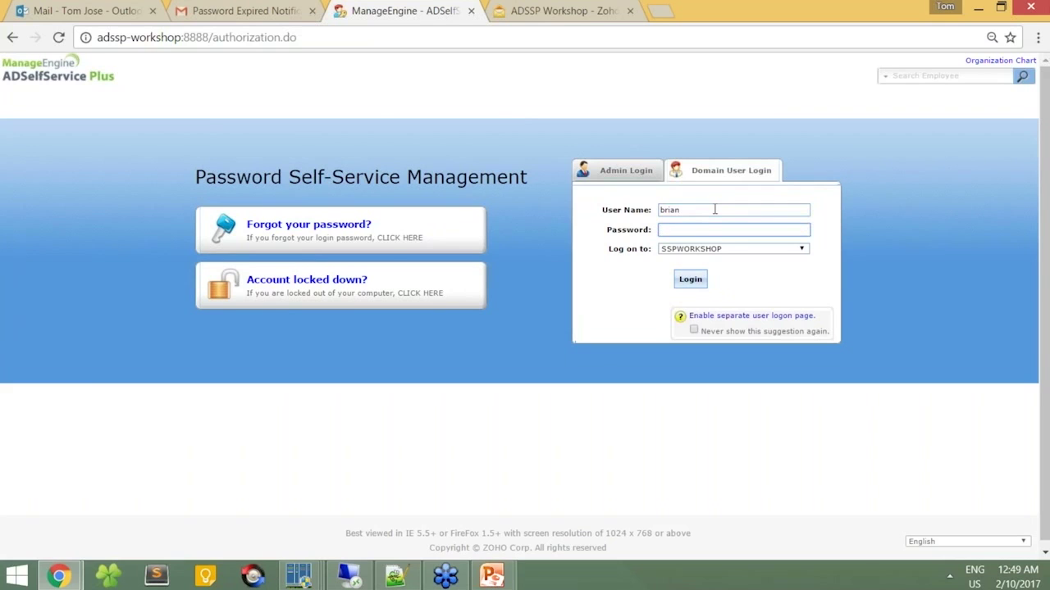
type("**********")
key("Return")
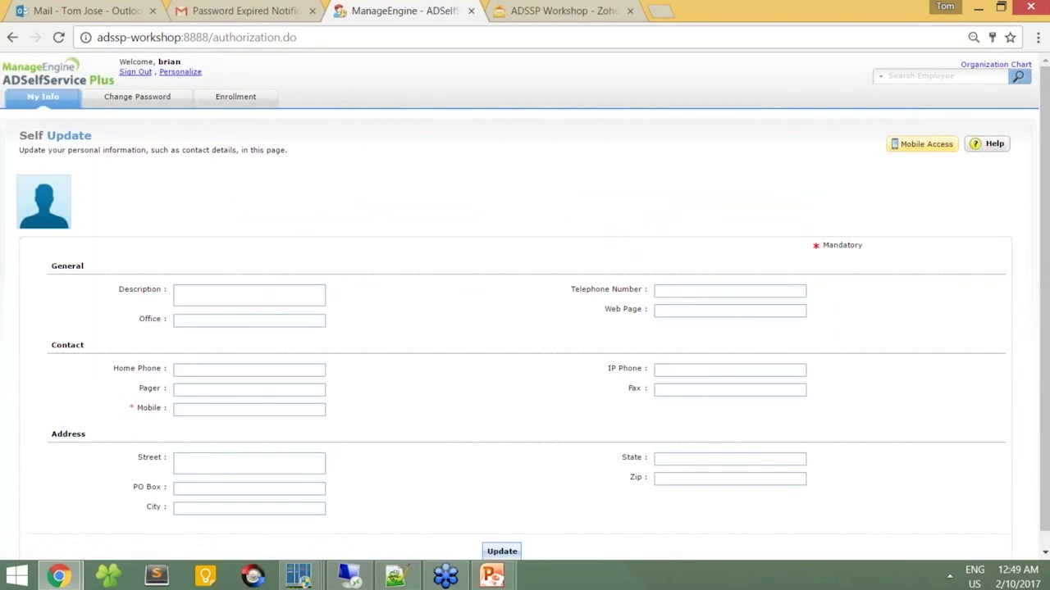
left_click(147, 74)
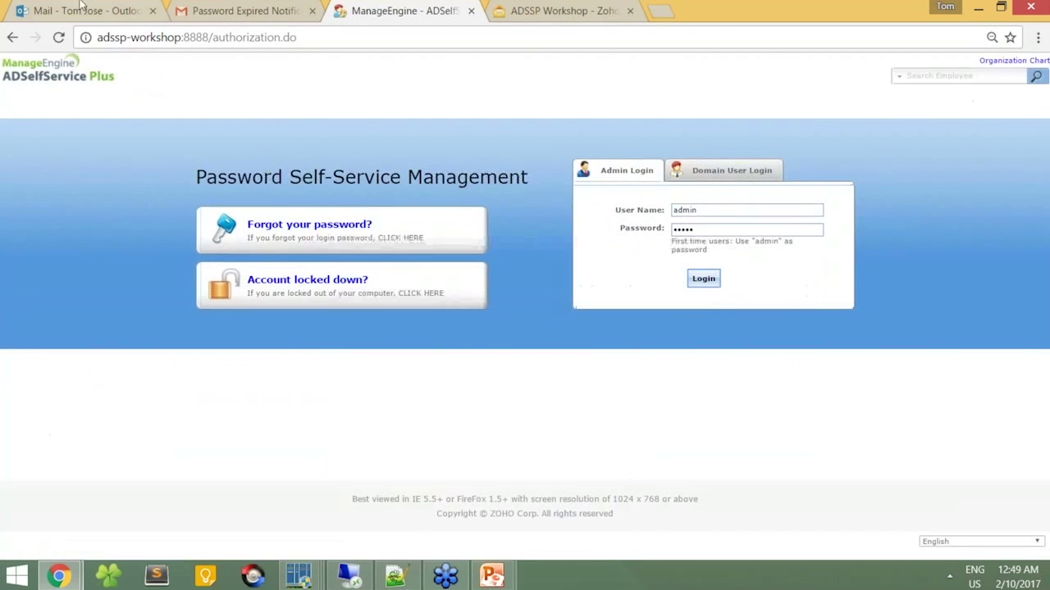
Step: View the Password Expired Notification in Gmail, close the extra ADSelfService Plus tab, then check Outlook Mail
left_click(246, 10)
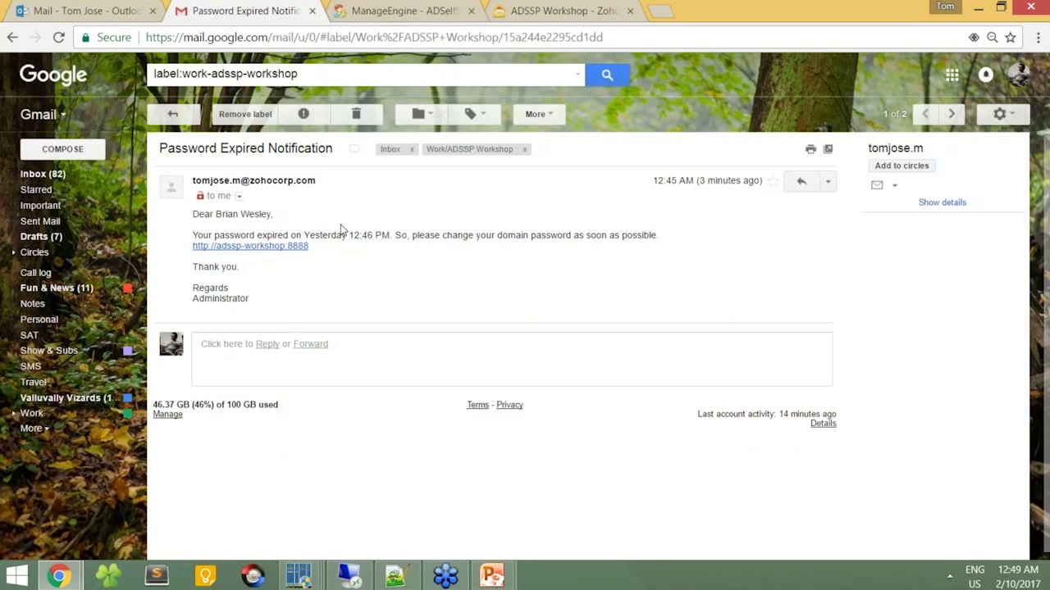
left_click(471, 11)
left_click(33, 9)
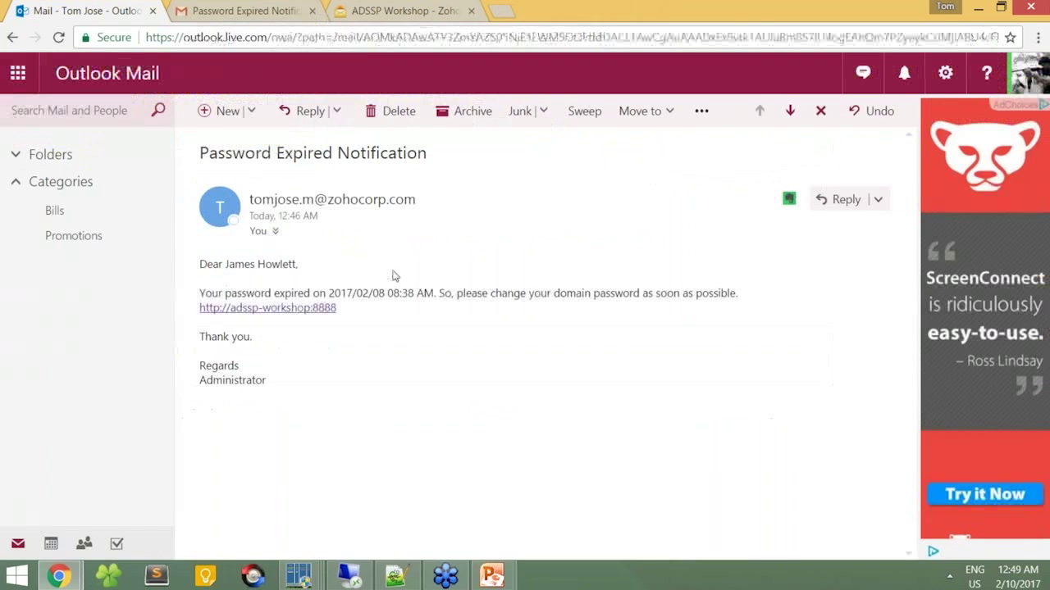
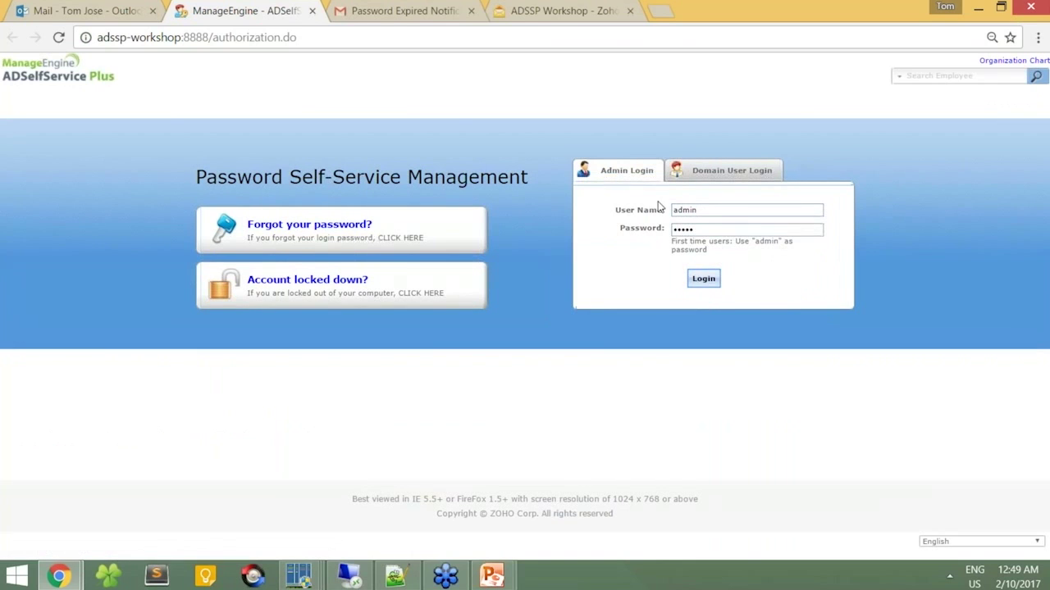
Step: Begin a forgotten-password reset for user 'james', then abandon it and return to login
left_click(761, 177)
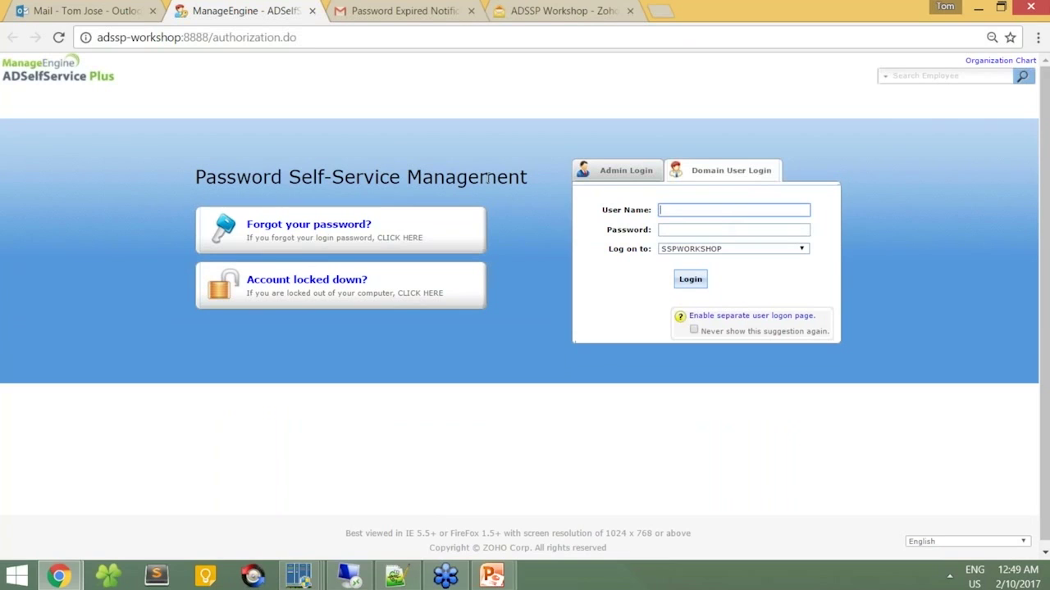
left_click(375, 235)
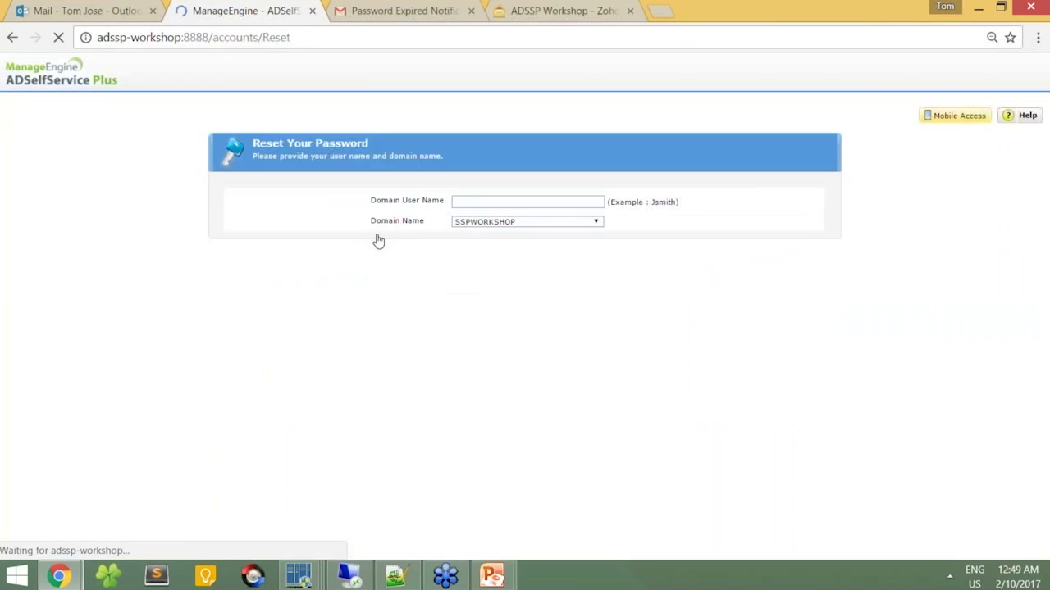
left_click(477, 202)
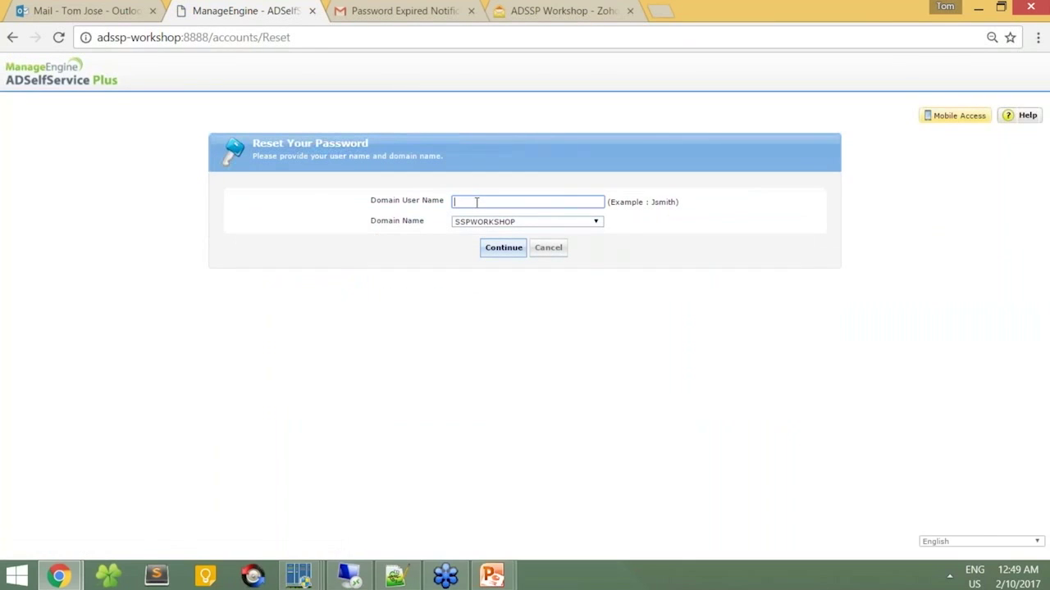
type("james")
key("Return")
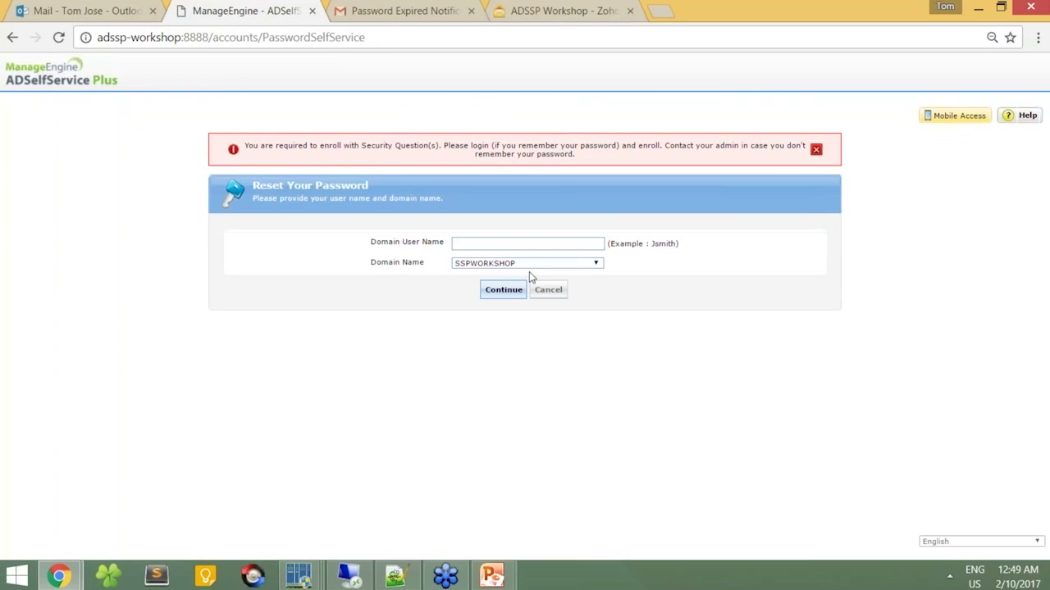
left_click(548, 289)
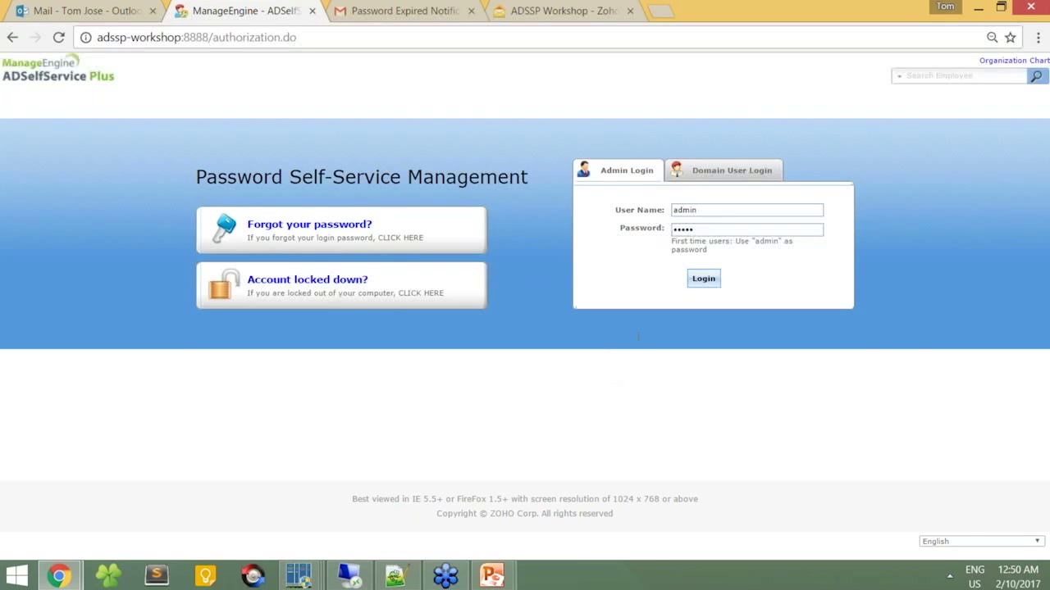
Step: On the remote server, sign in as administrator and open the Multi-factor Authentication configuration
key("alt+Tab")
key("Tab")
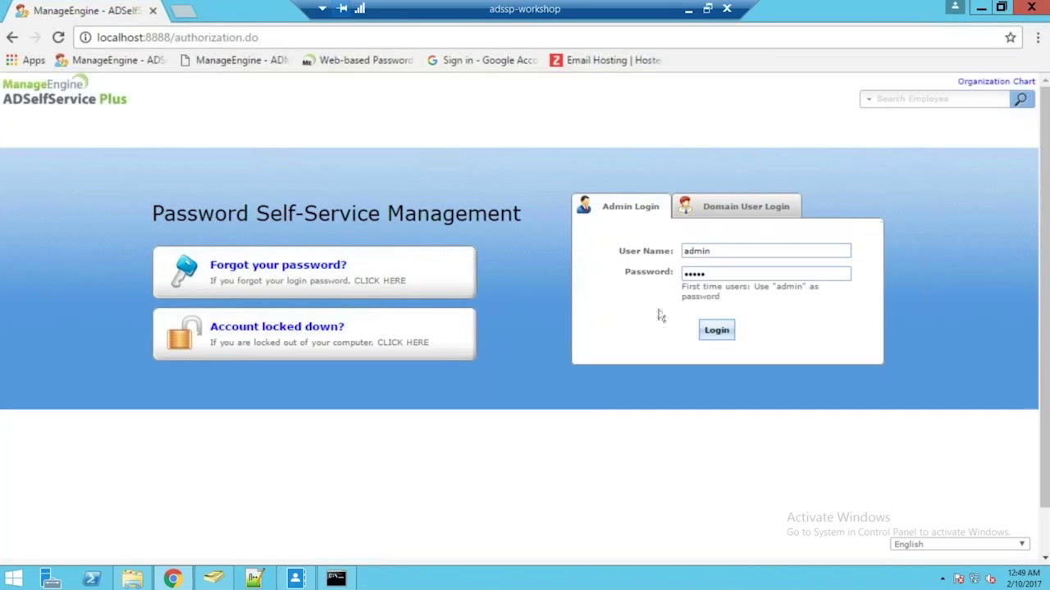
left_click(725, 339)
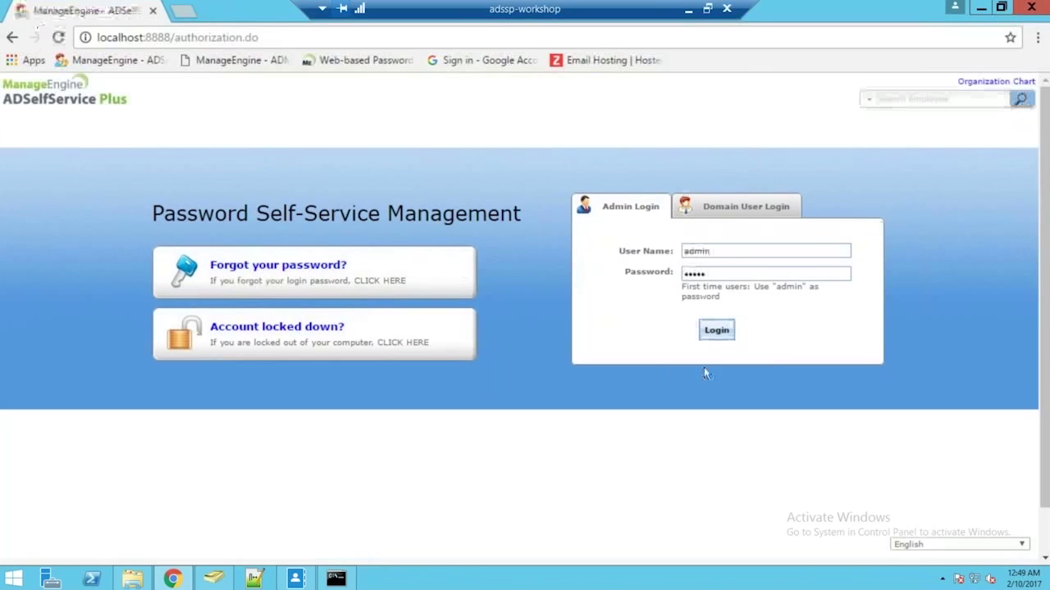
left_click(718, 336)
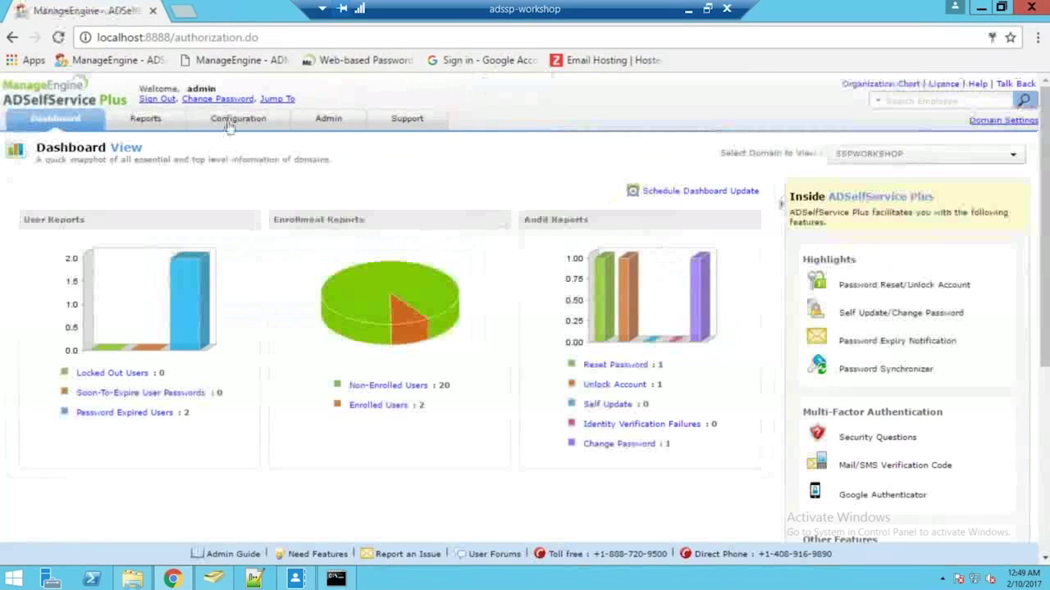
left_click(233, 123)
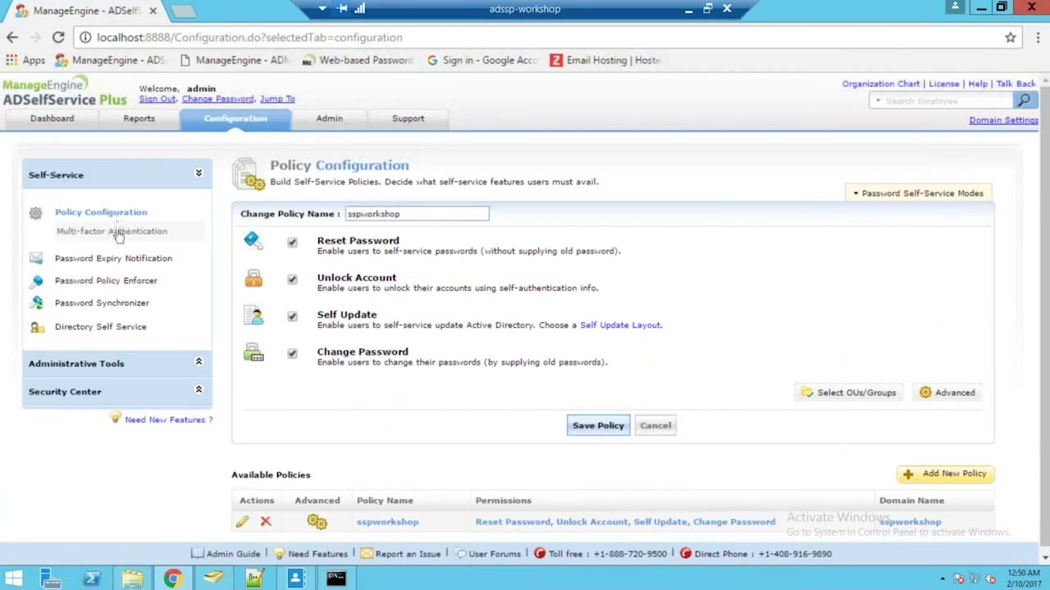
left_click(117, 233)
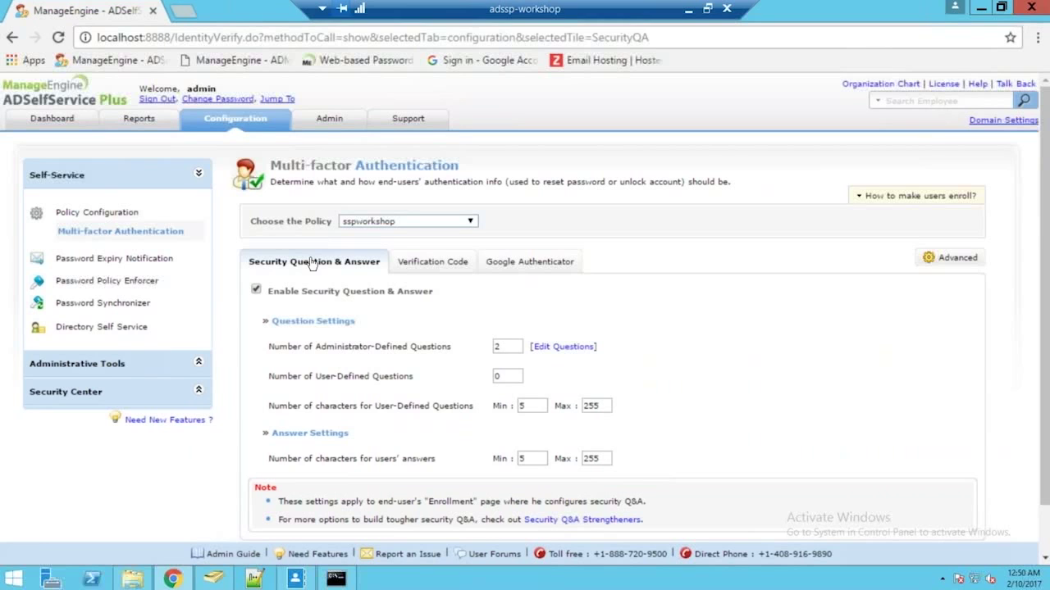
Step: Enable Verification Code with the E-mail Address option and save the settings
left_click(515, 269)
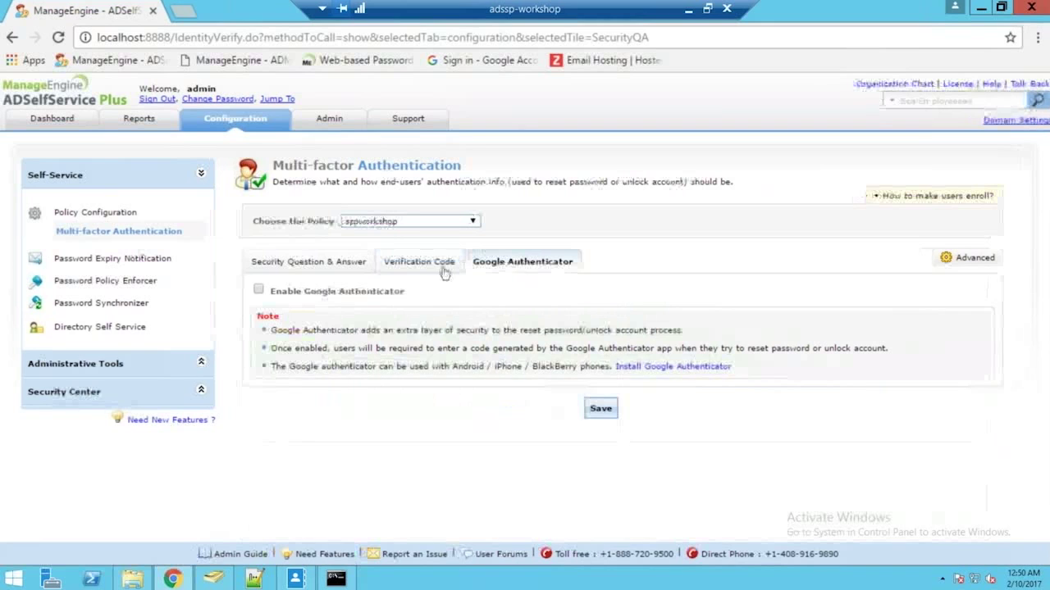
left_click(445, 267)
left_click(255, 289)
left_click(276, 319)
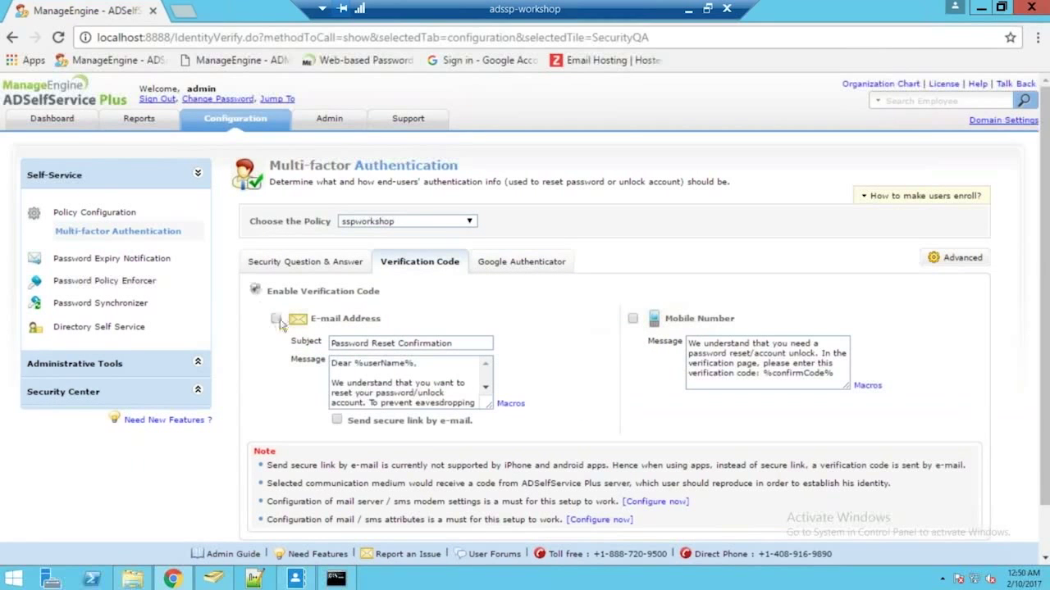
scroll(384, 375, "down", 5)
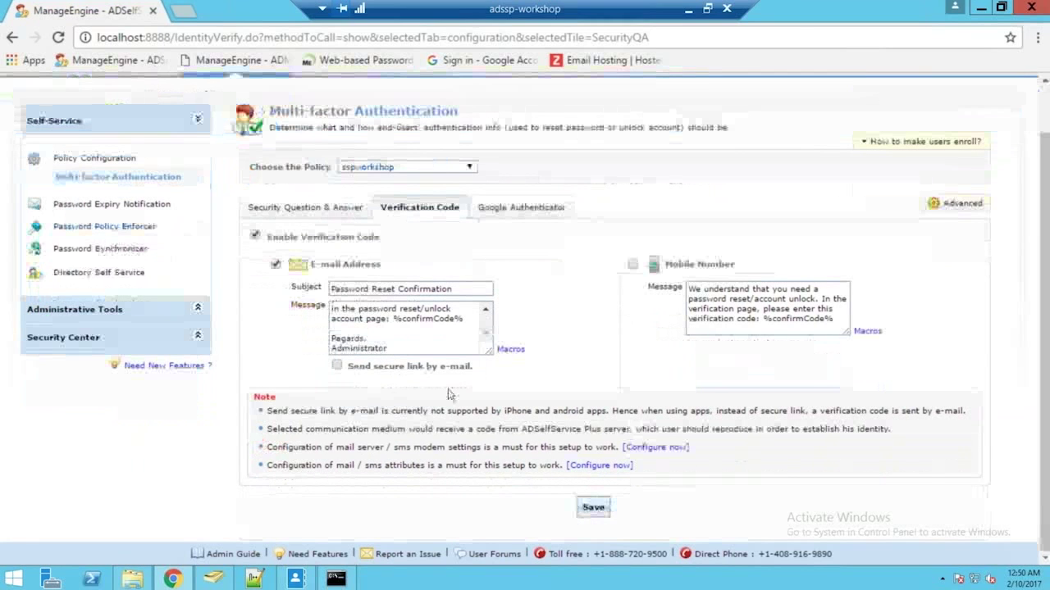
left_click(593, 512)
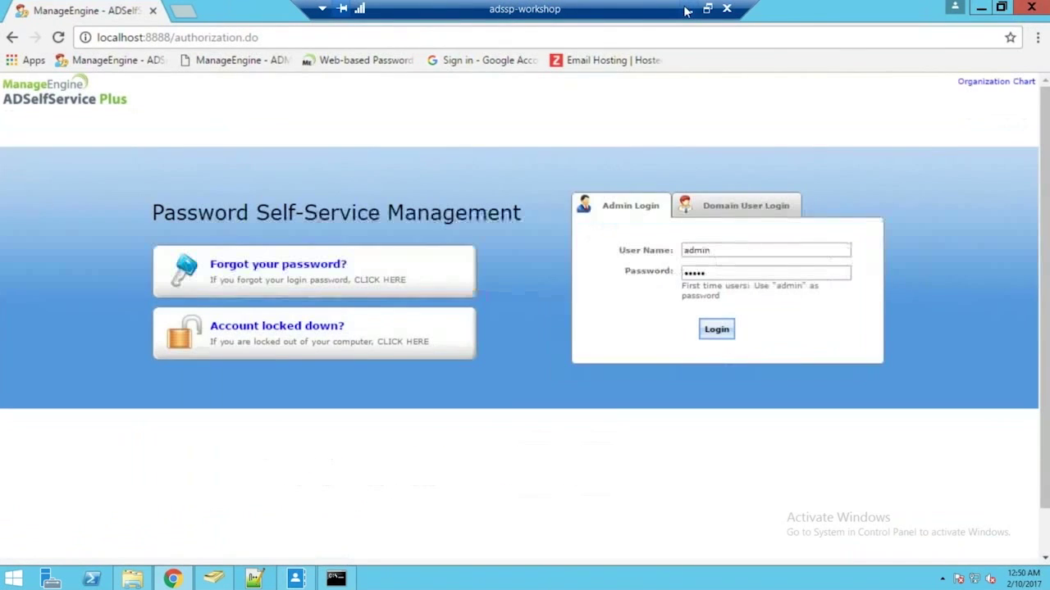
Step: Start a forgotten-password reset for user 'james'
left_click(688, 9)
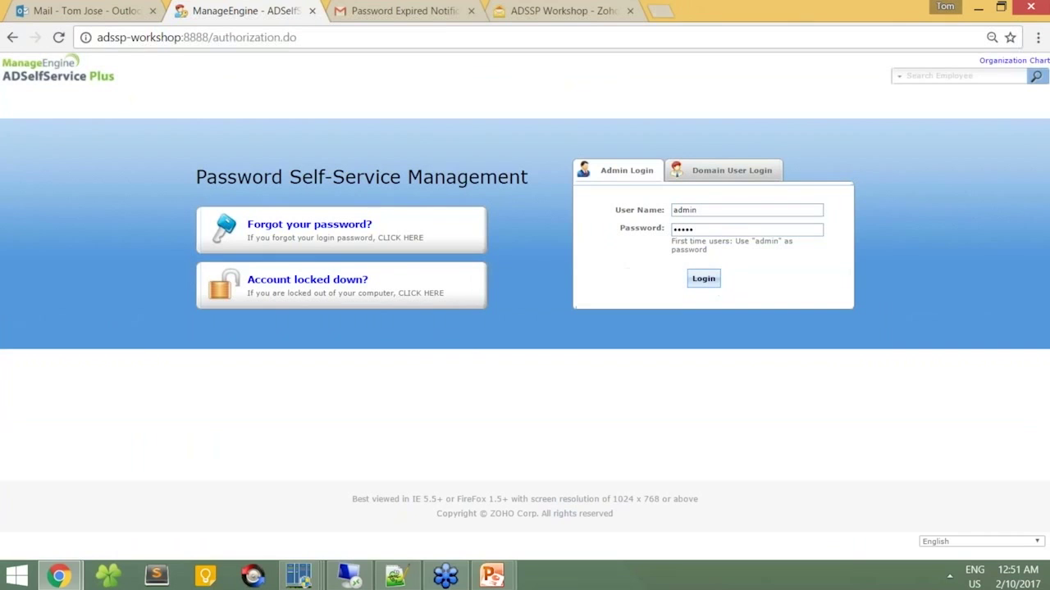
left_click(361, 229)
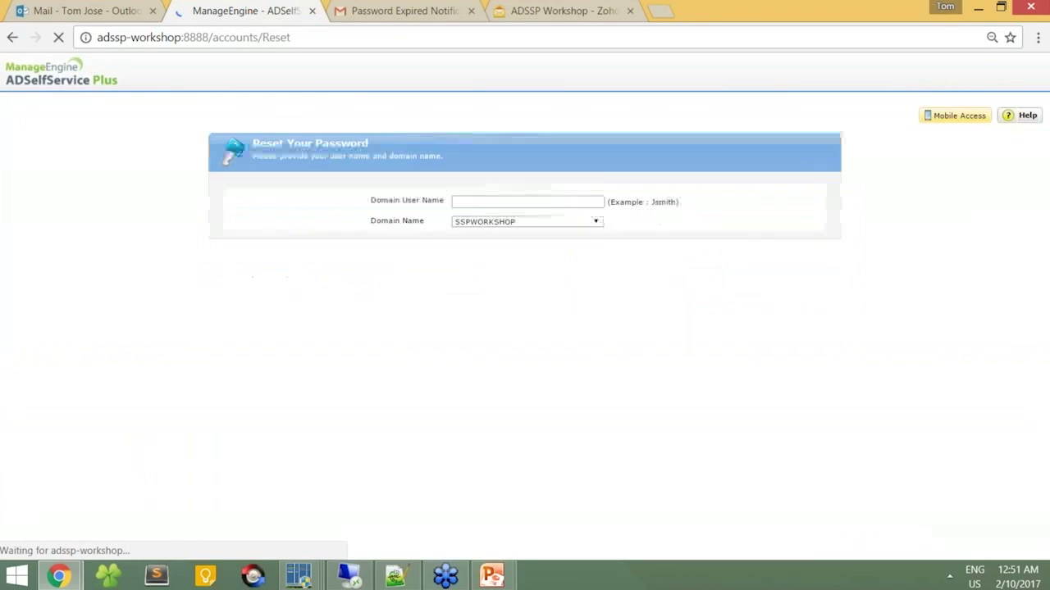
left_click(496, 205)
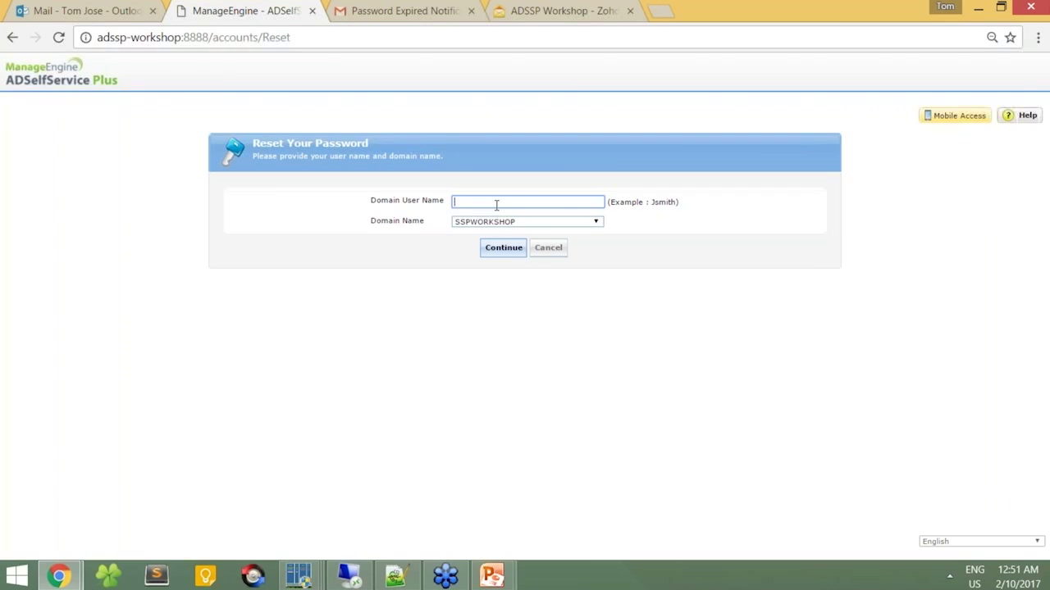
type("james")
left_click(501, 246)
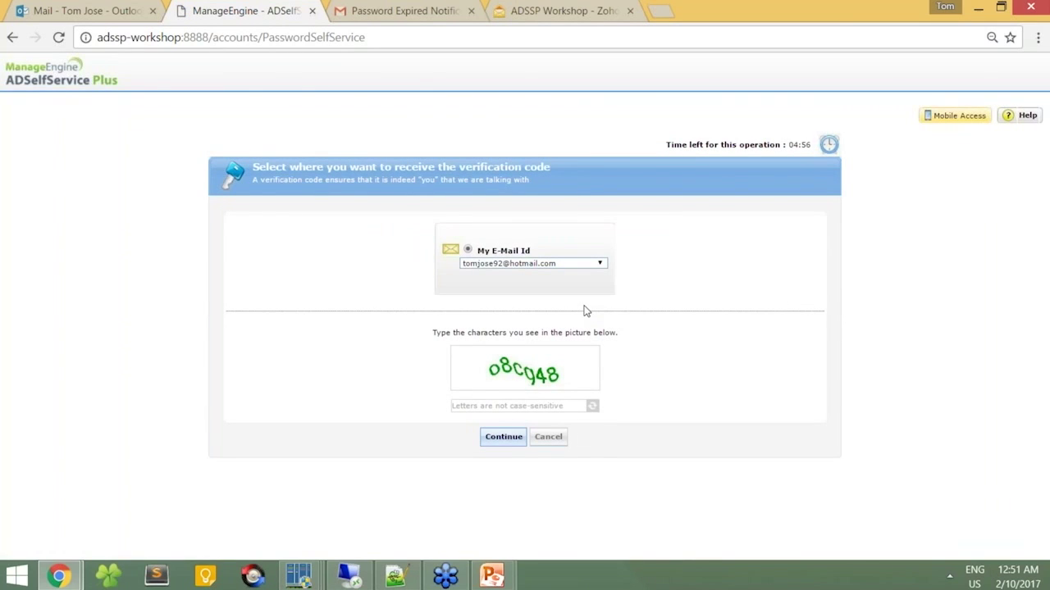
Step: Choose the e-mail option, submit captcha '08cq48', then return to the Outlook inbox
left_click(529, 264)
left_click(529, 271)
left_click(474, 403)
type("08c")
type("q48")
key("Return")
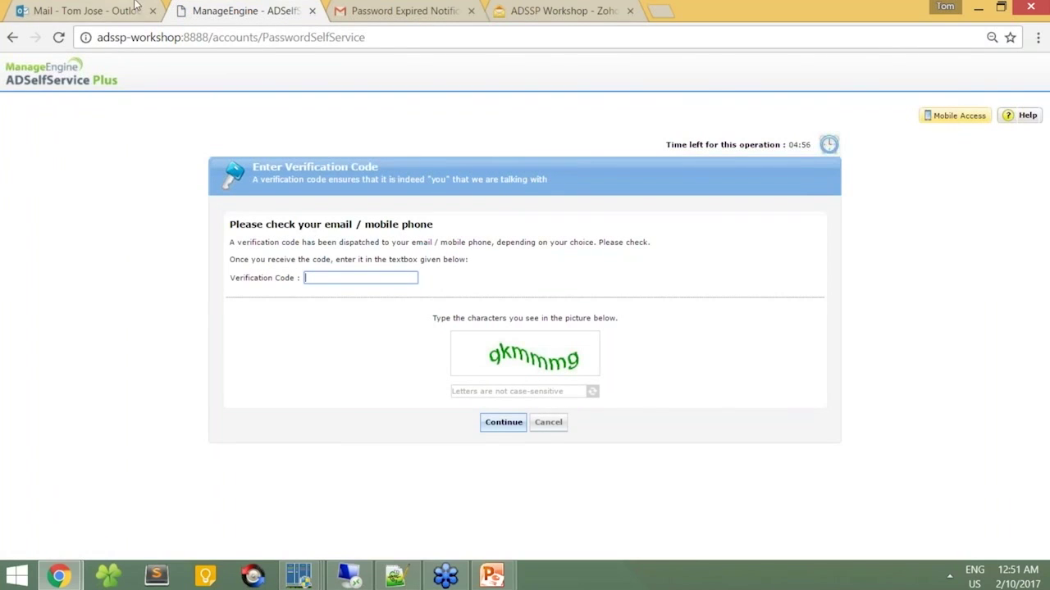
left_click(156, 17)
left_click(820, 110)
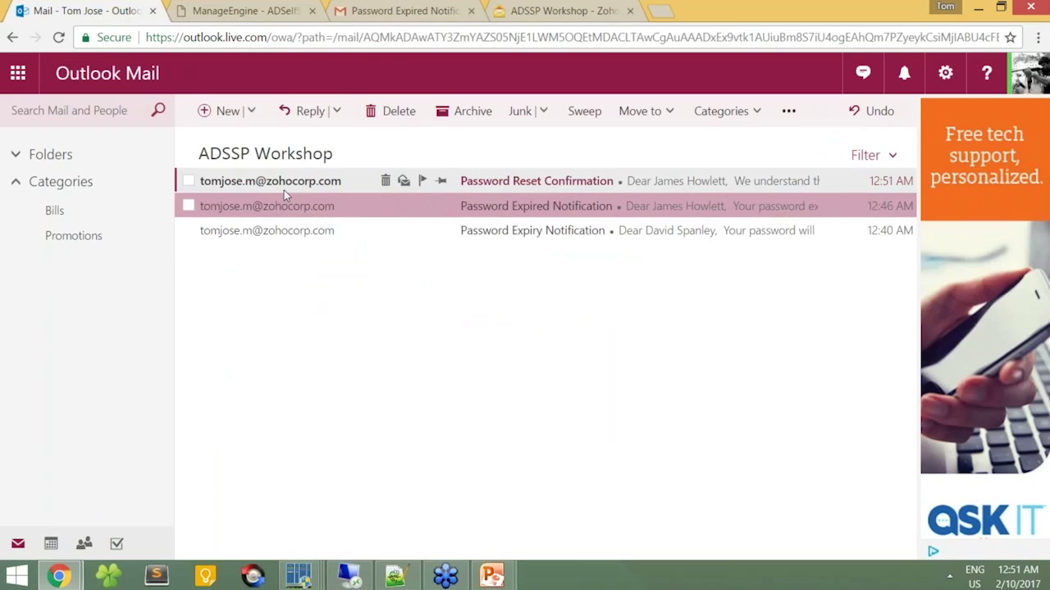
Step: Paste the code from the Password Reset Confirmation email into the reset page, then enter captcha 'gkmmmg'
left_click(285, 191)
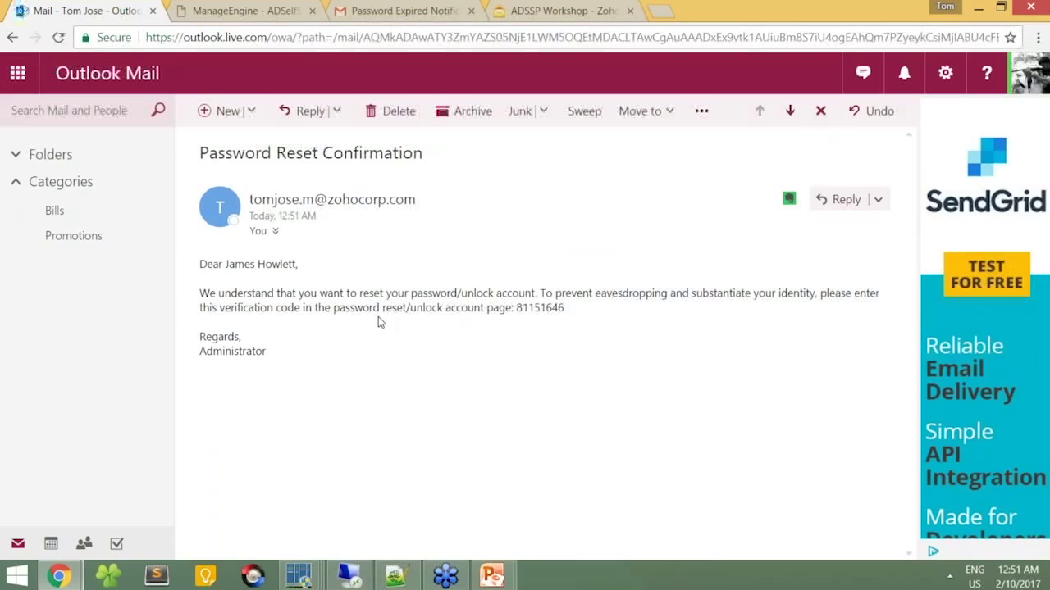
double_click(532, 308)
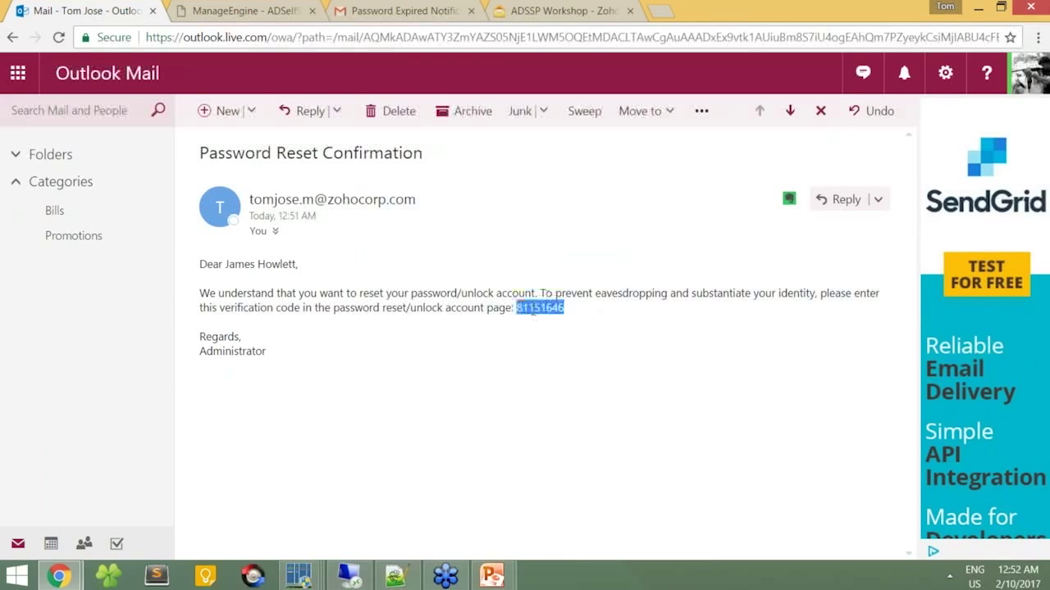
key("ctrl+c")
left_click(211, 11)
key("ctrl+v")
key("Tab")
type("gkmmmg")
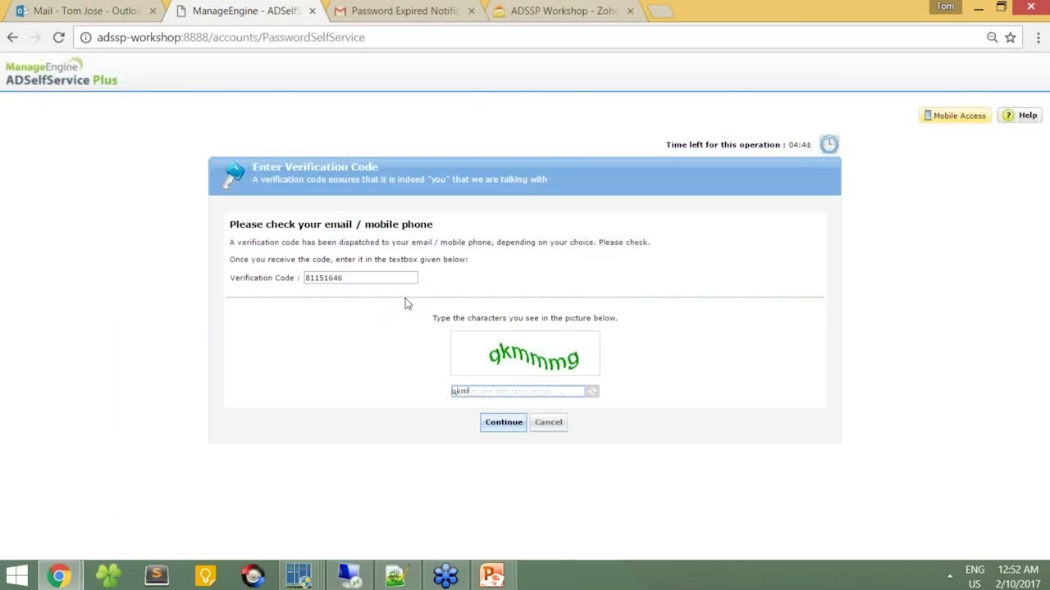
Step: Submit the verification code, then enter and confirm the new password with captcha 'fks5ic' to reset it
left_click(503, 423)
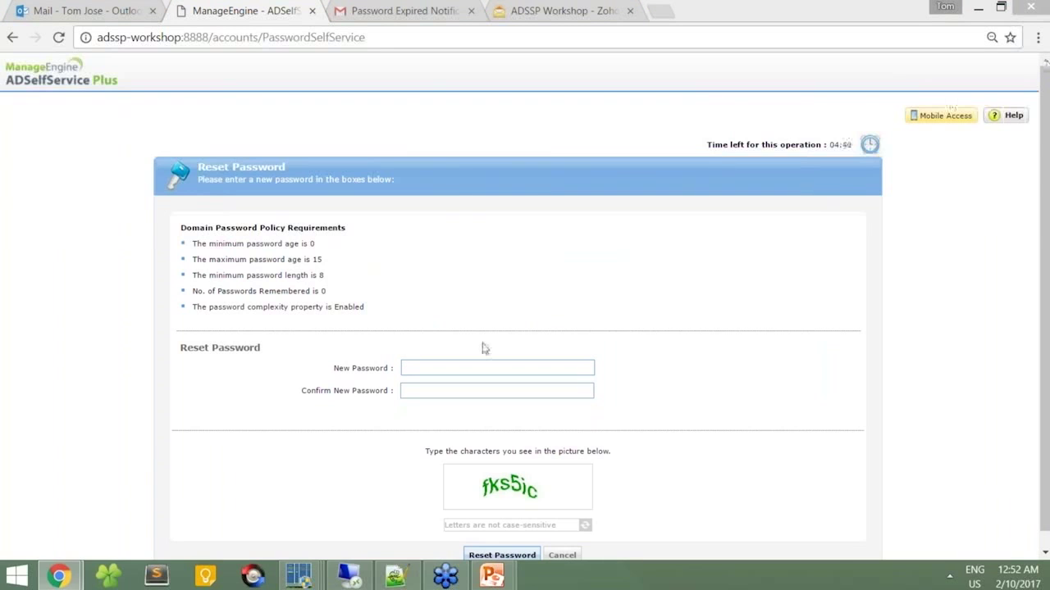
left_click(426, 365)
type("••••••••••")
key("Tab")
type("••••••••••")
left_click(471, 525)
type("fks5ic")
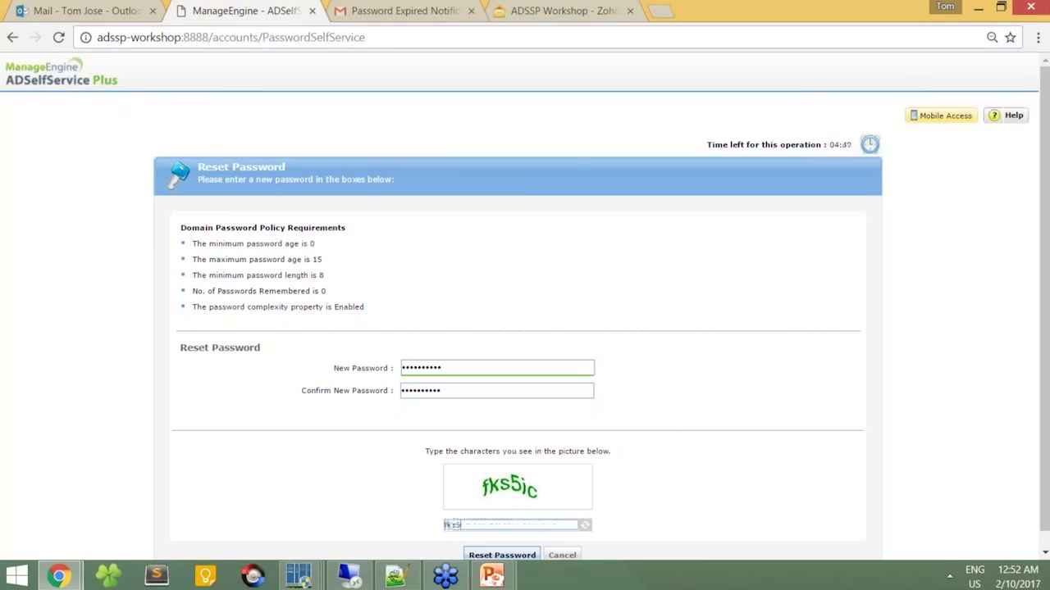
left_click(471, 556)
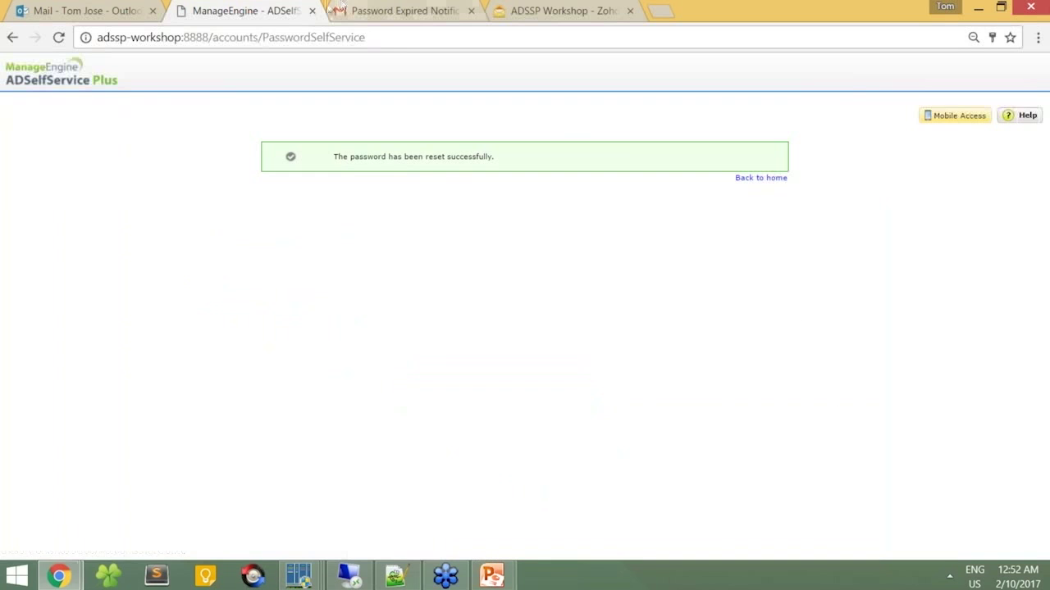
Step: Close the password reset tab and bring the workshop slide show back up
left_click(312, 10)
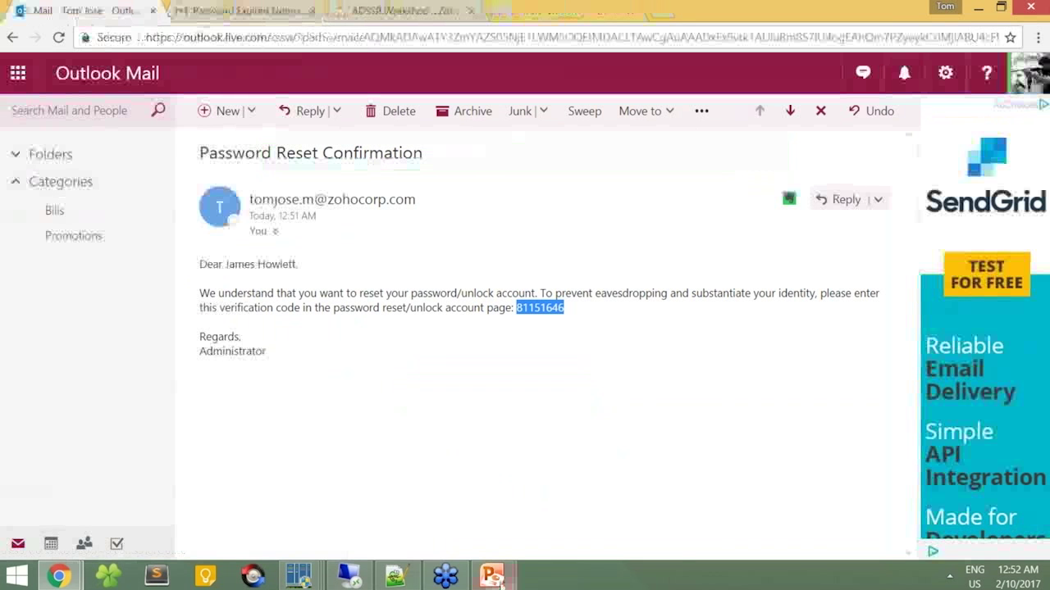
mouse_move(492, 576)
left_click(538, 524)
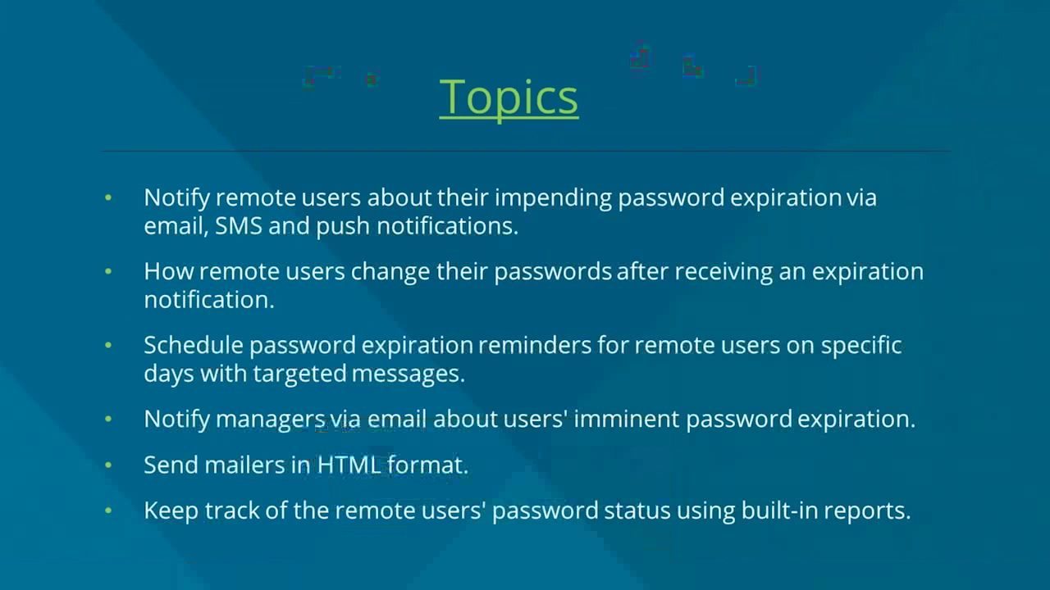
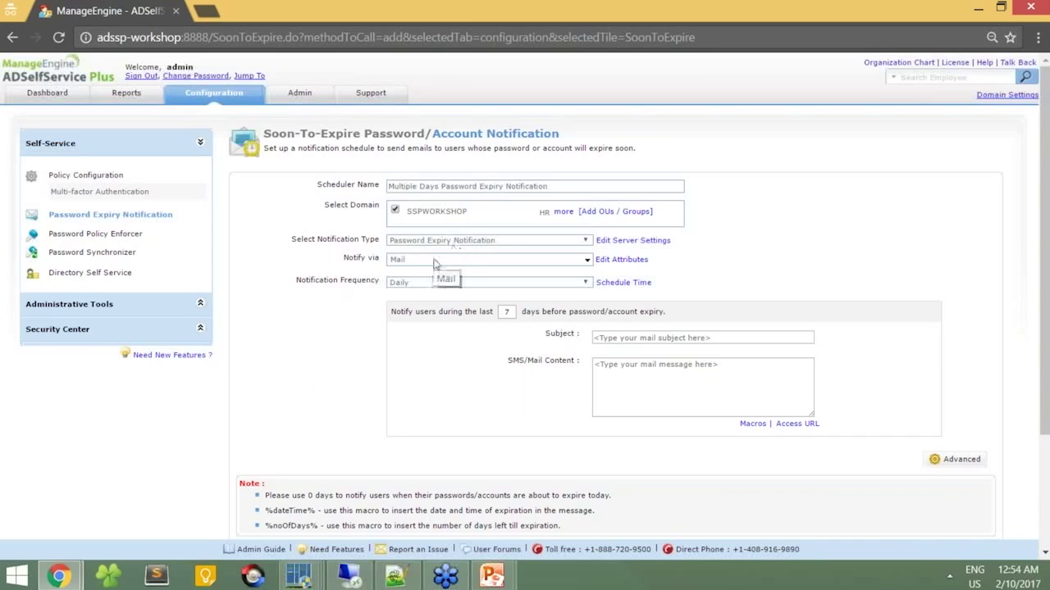
Step: Set the Notification Frequency to On Specific Days, for 7, 3, 1 and 0-day reminders
left_click(444, 284)
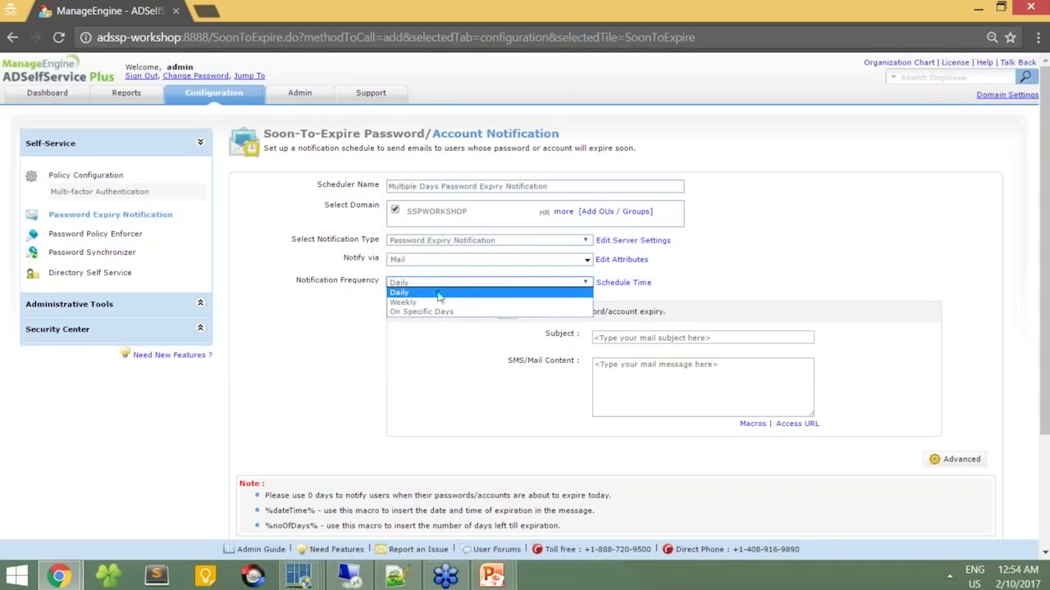
left_click(430, 312)
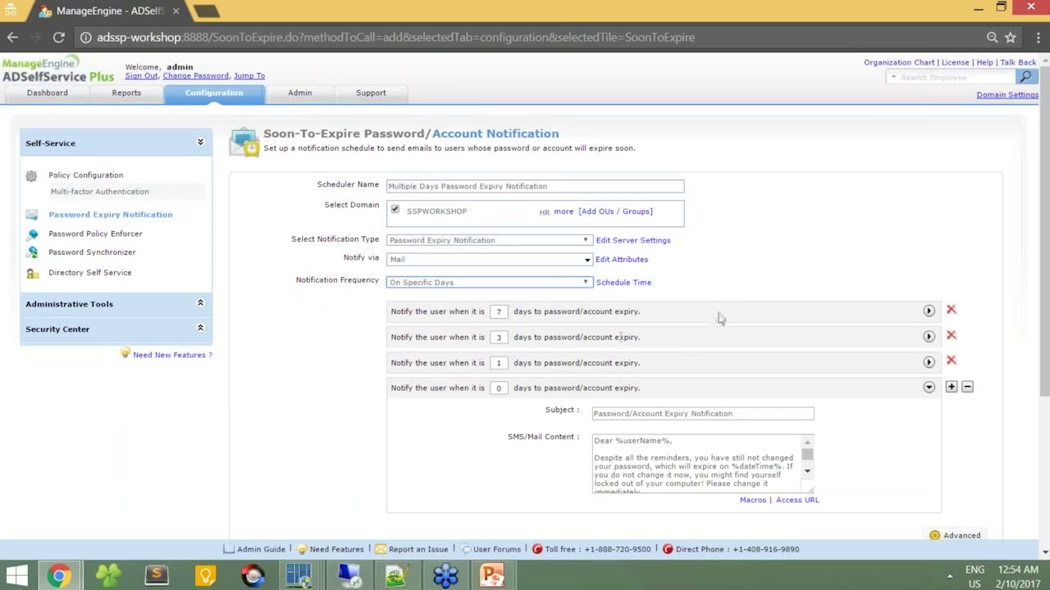
left_click(930, 311)
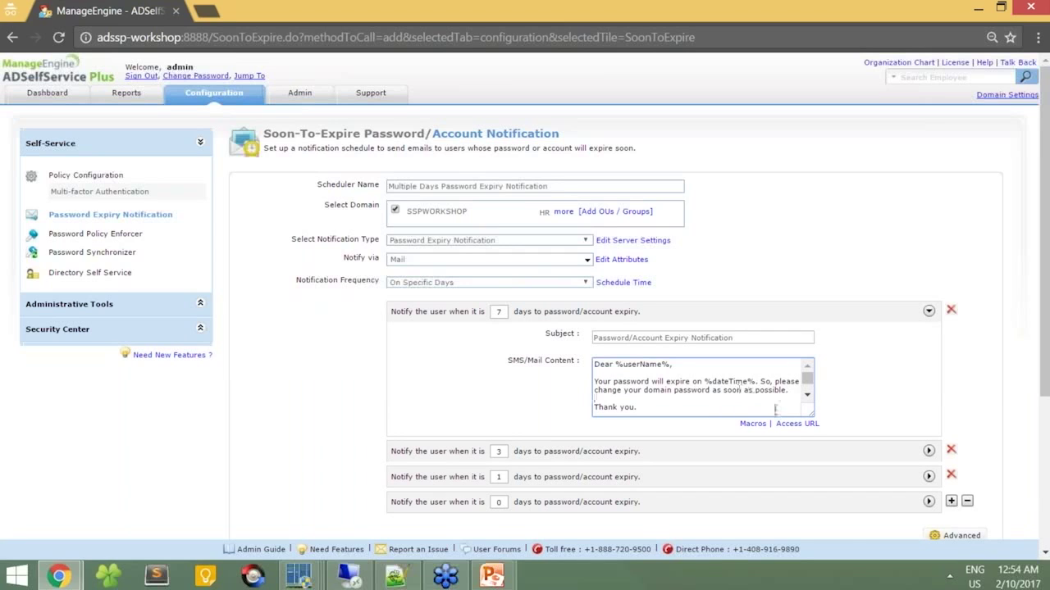
left_click(928, 451)
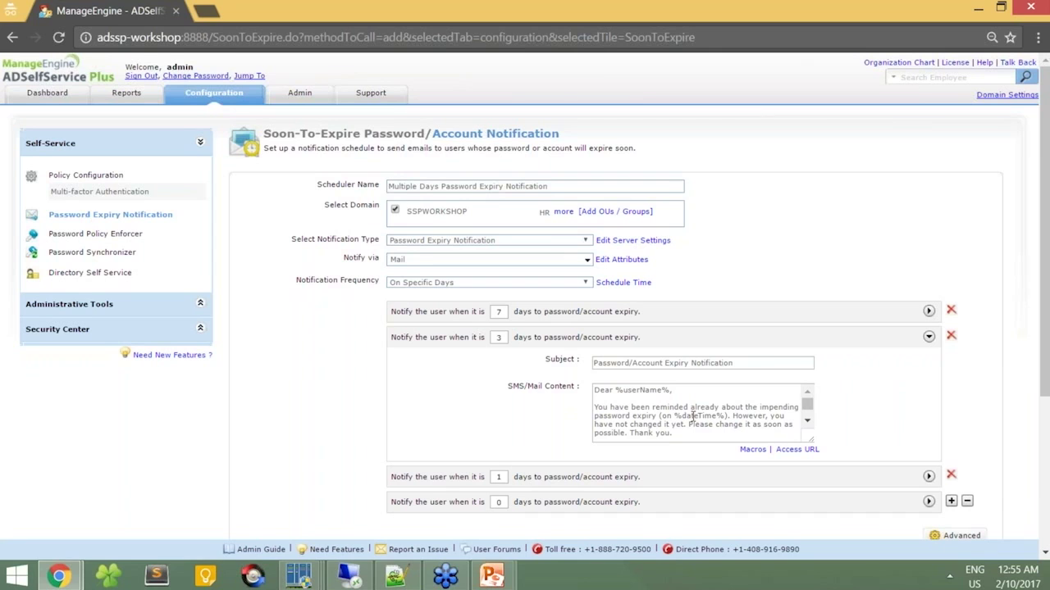
left_click(927, 478)
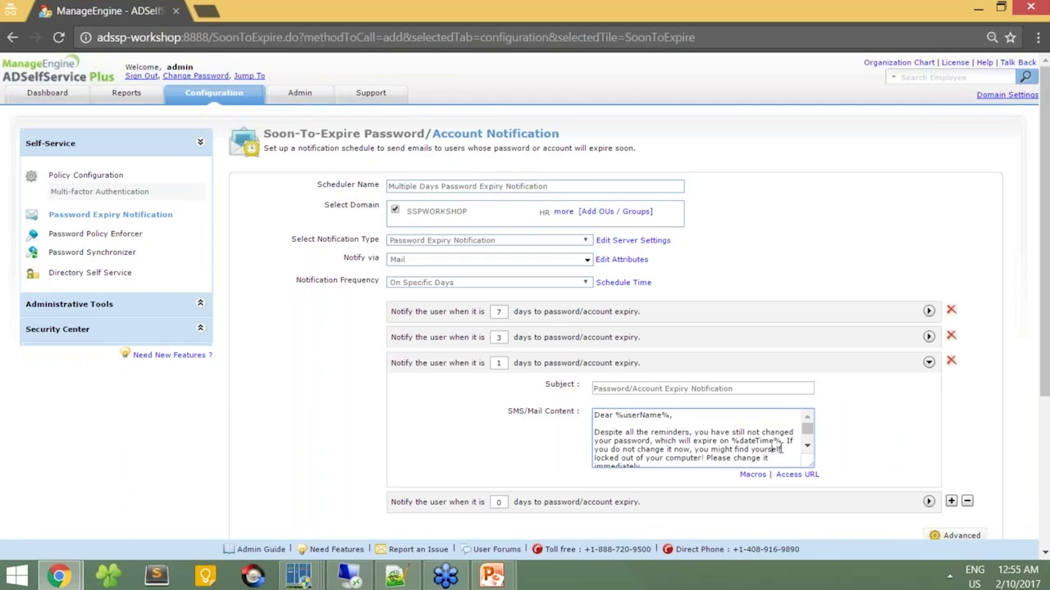
left_click_drag(786, 441, 784, 452)
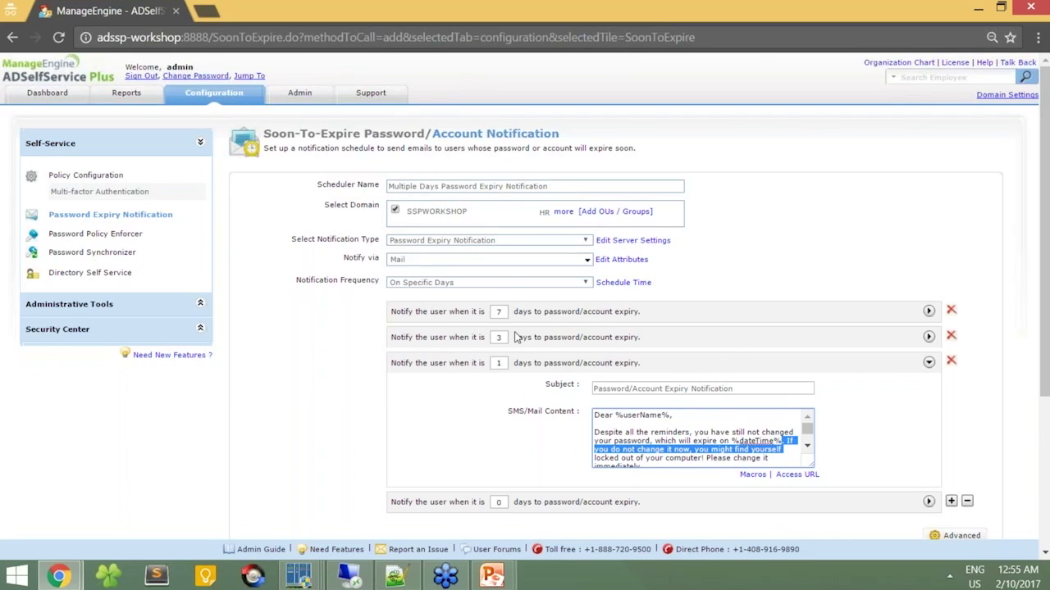
left_click(928, 501)
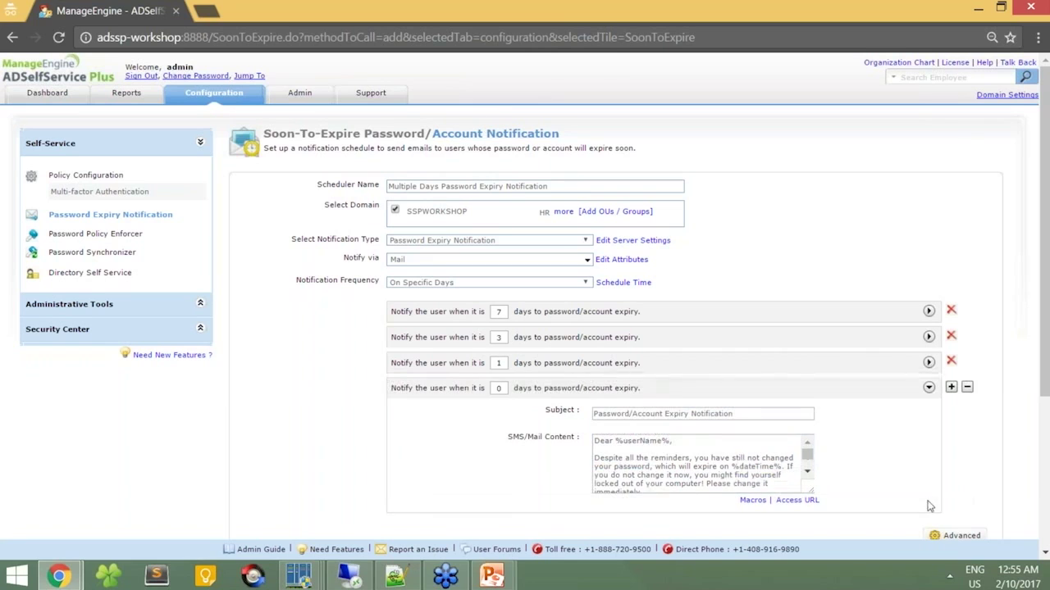
left_click(501, 392)
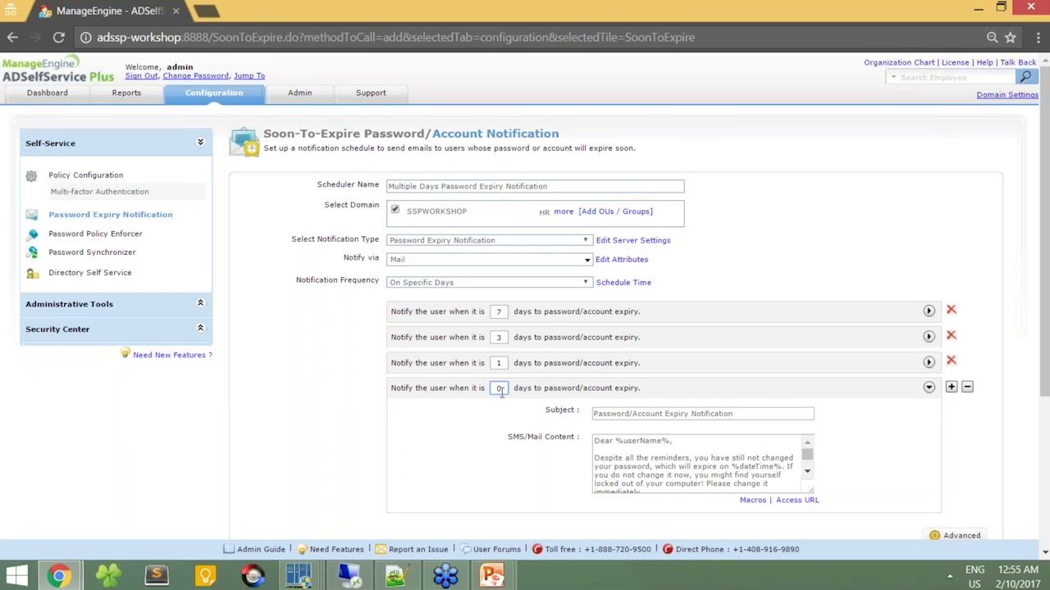
Step: Change the first reminder to 10 days with subject 'Password Expiry in 10 Days'
left_click(931, 314)
left_click(498, 312)
key("BackSpace")
type("10")
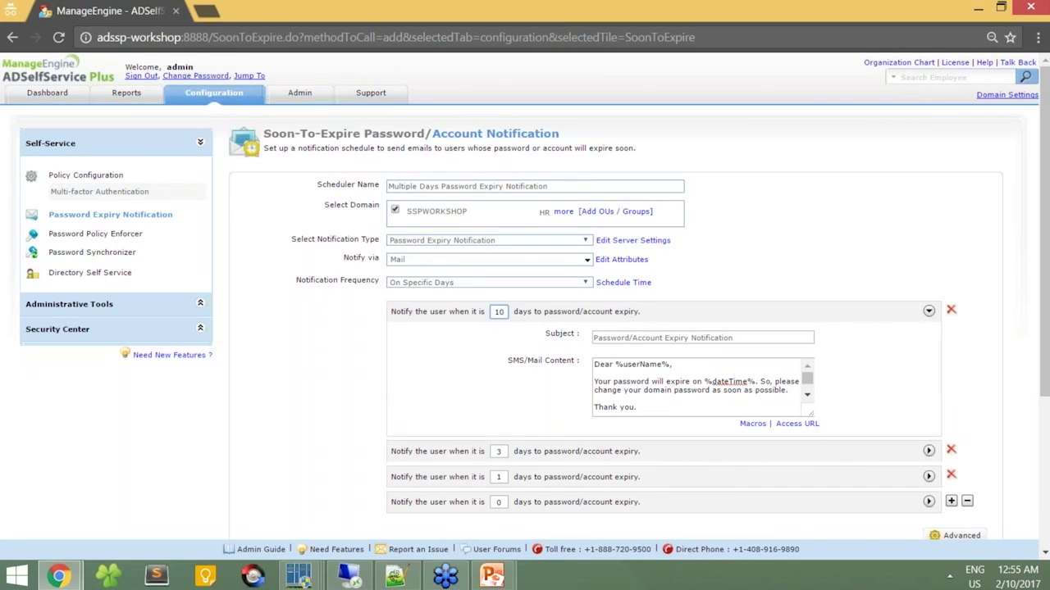
left_click_drag(630, 338, 732, 338)
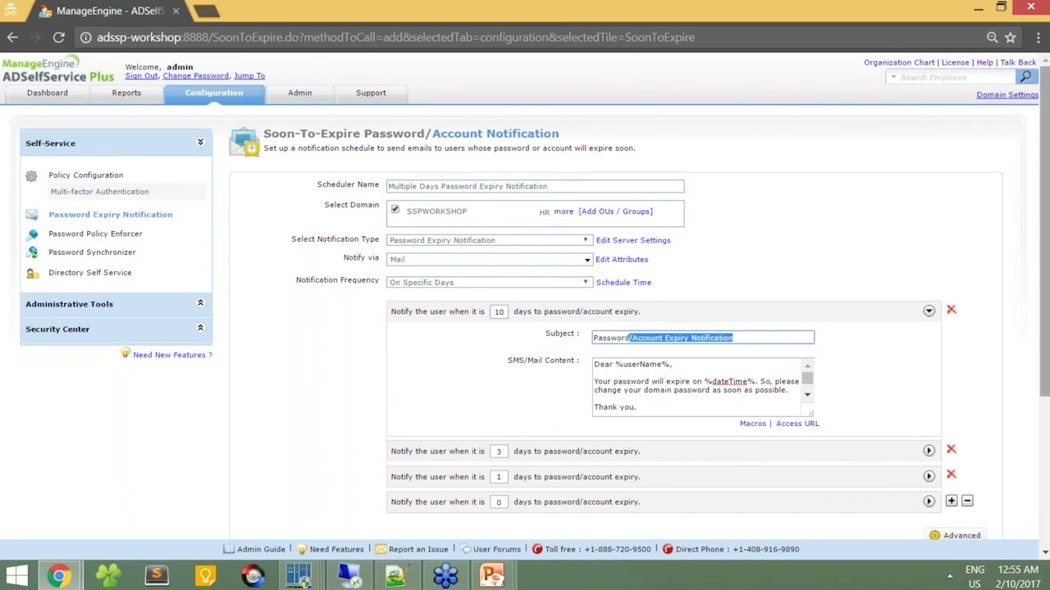
type("E")
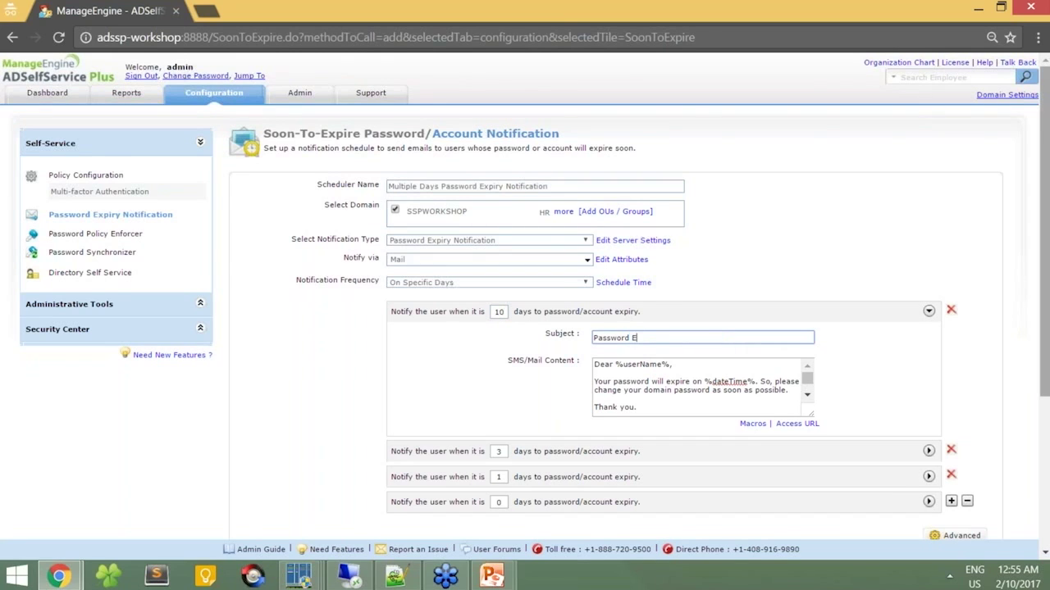
type("xpiry in 10 Days")
key("ctrl+a")
key("ctrl+c")
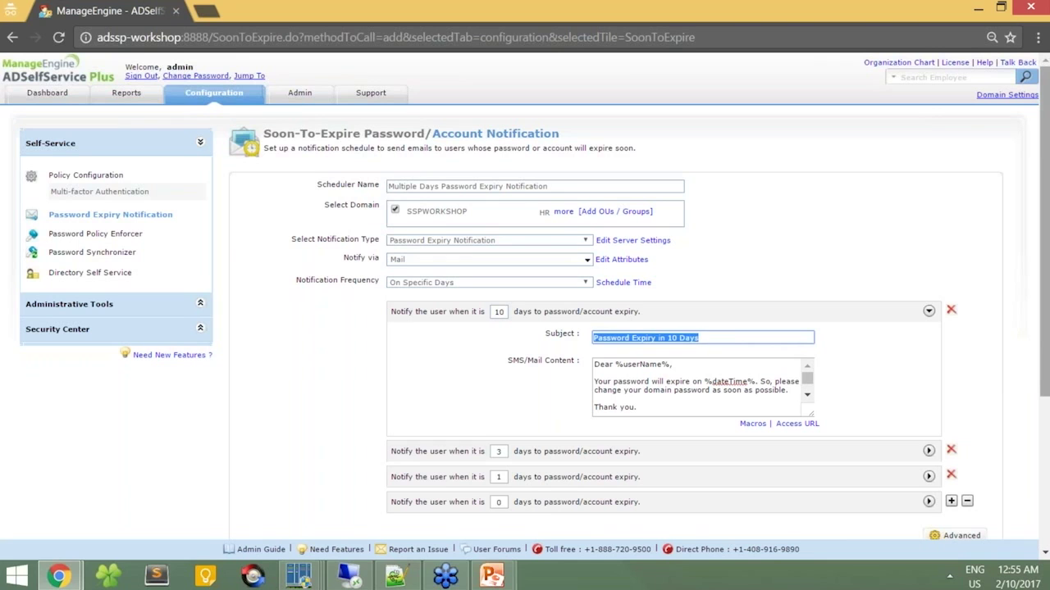
left_click(928, 311)
Step: Change the second reminder to 5 days with subject 'Password Expiry in 5 Days'
left_click(929, 336)
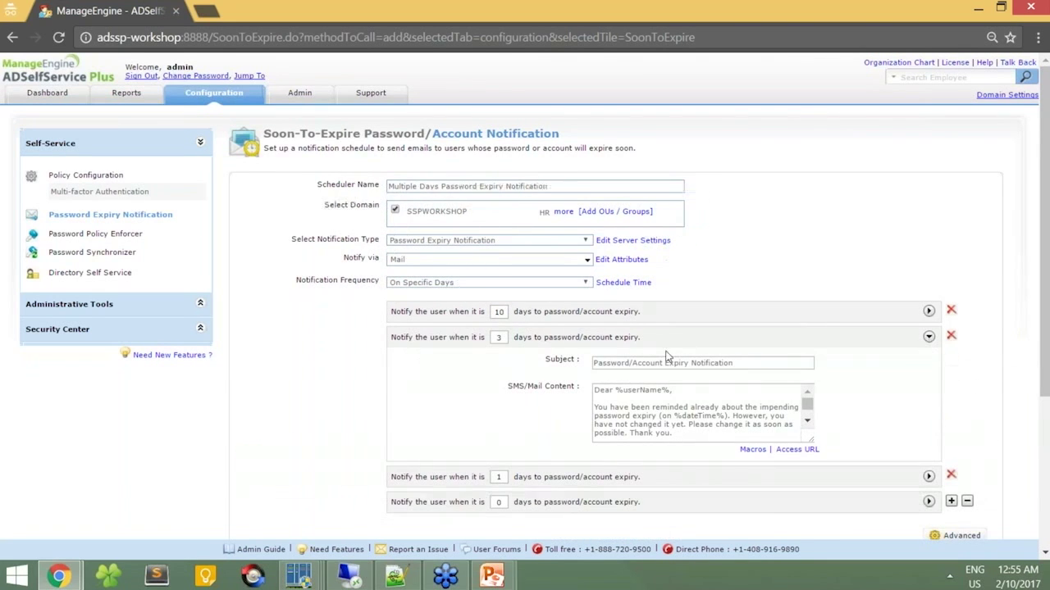
double_click(507, 337)
type("5")
left_click(759, 364)
key("ctrl+a")
key("ctrl+v")
double_click(677, 364)
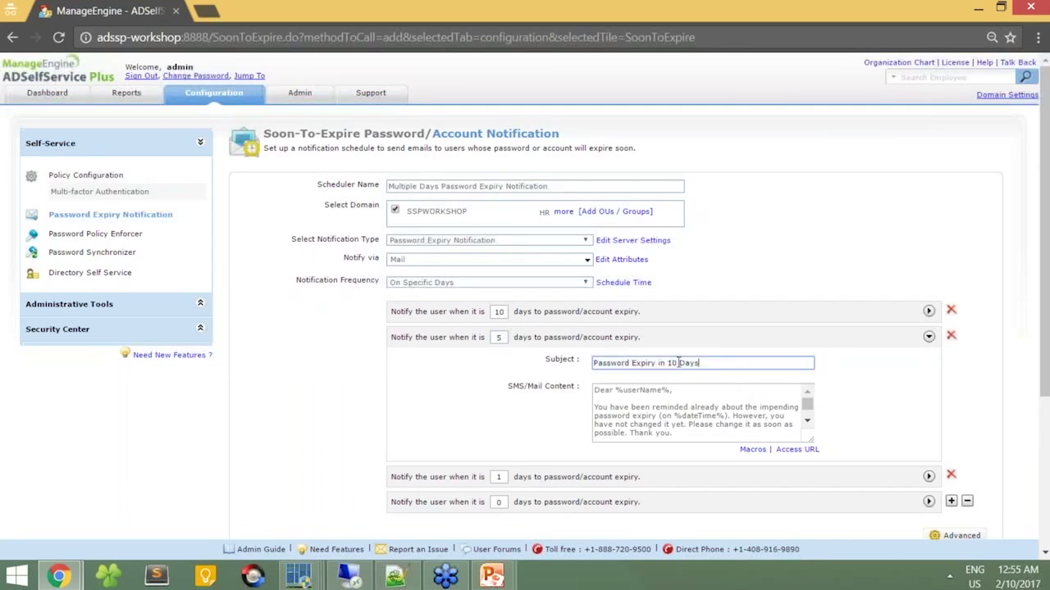
key("BackSpace")
type("5")
Step: Give the third reminder the subject 'Password Expiry in 3 Days'
left_click(928, 476)
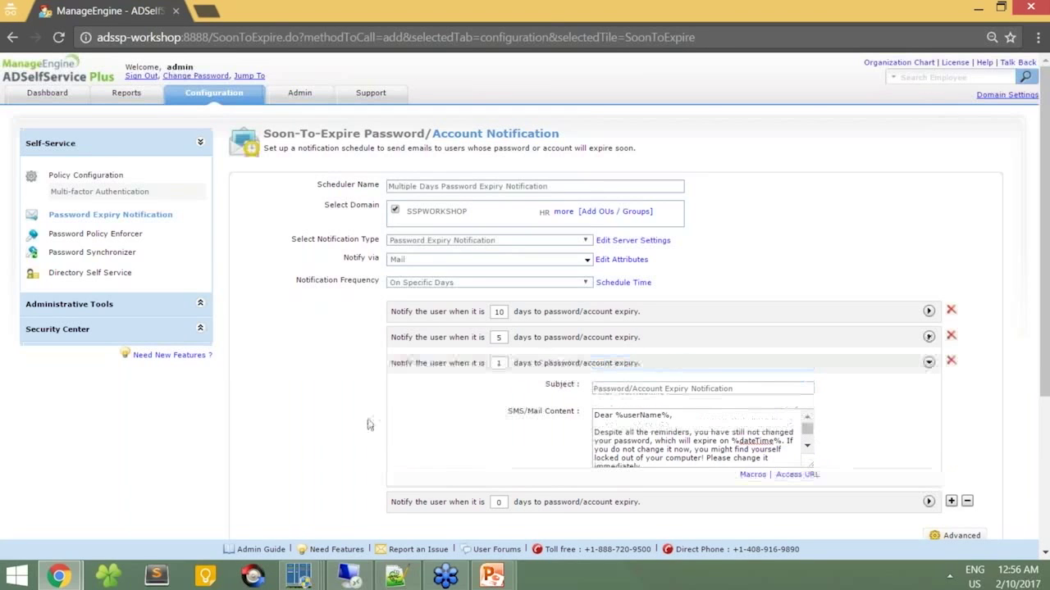
left_click(507, 362)
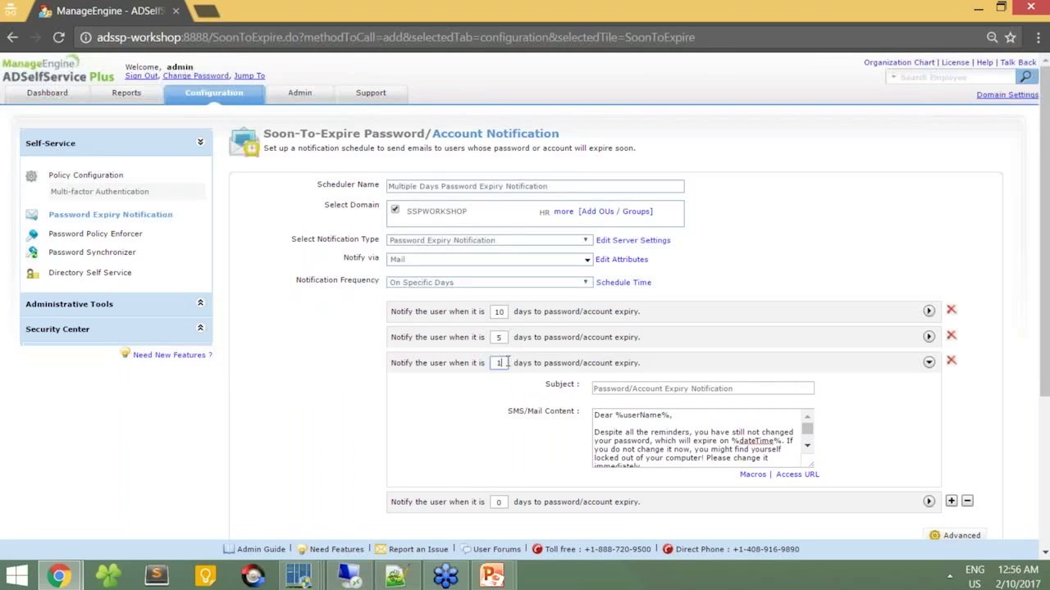
left_click(752, 390)
key("ctrl+a")
key("ctrl+v")
double_click(677, 389)
type("3")
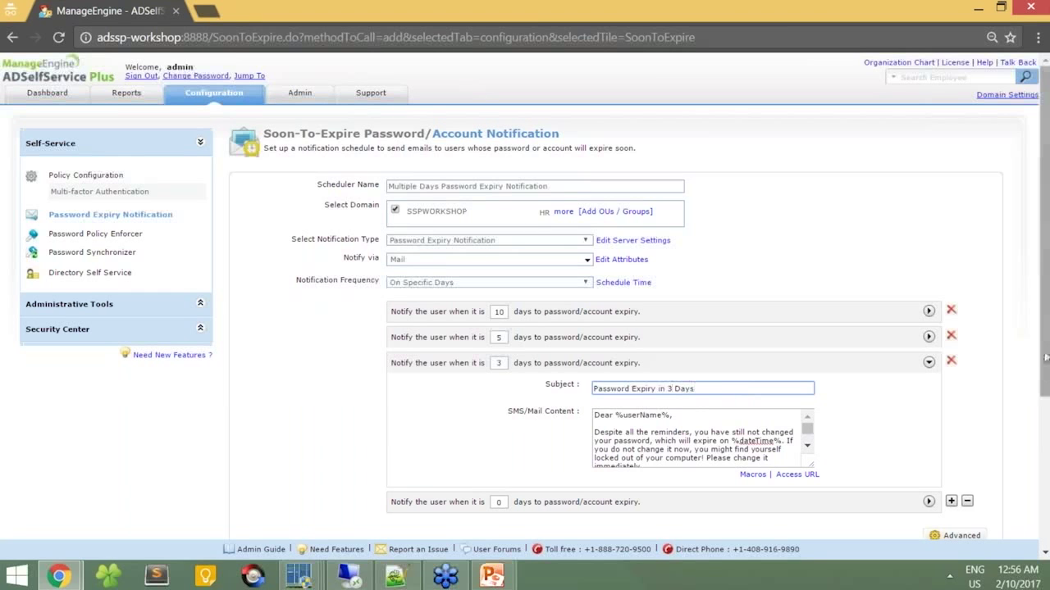
Step: Add %accessURL% on a new line at the end of the 3-day reminder message
scroll(1045, 358, "down", 1)
left_click(809, 416)
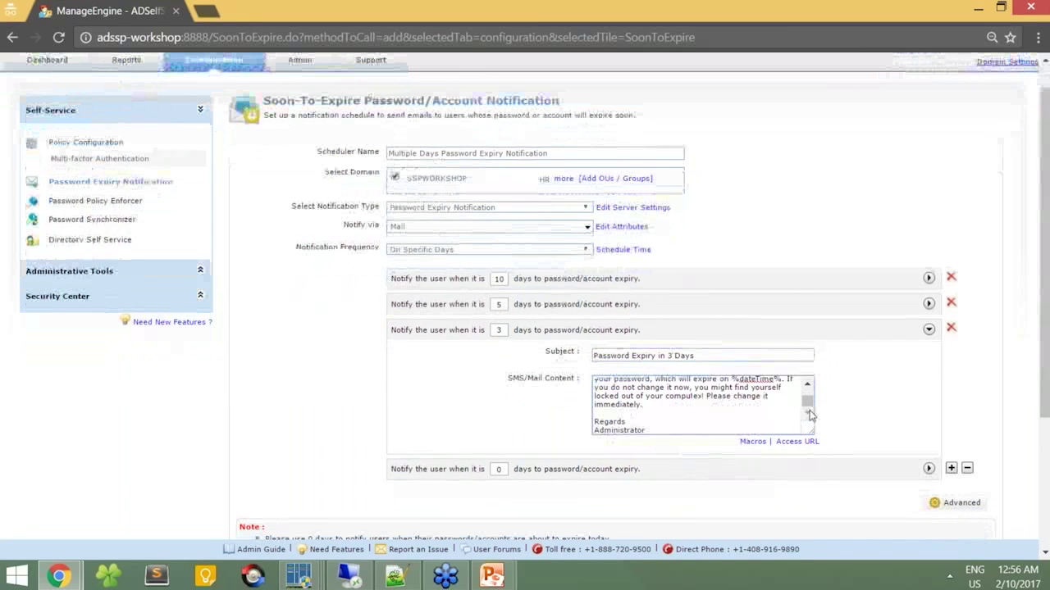
key("Return")
key("Return")
type("%acce")
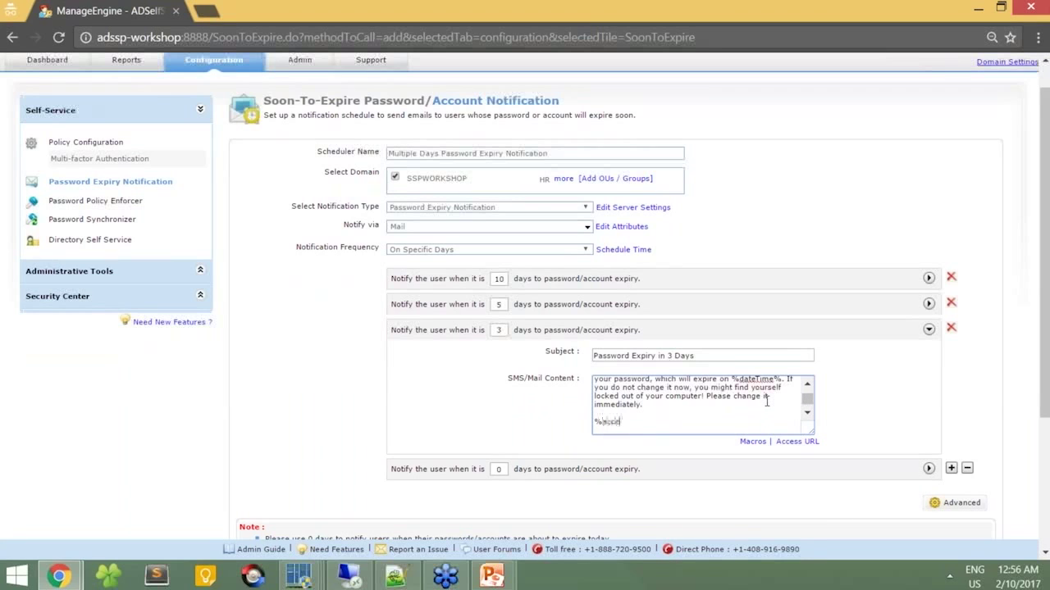
type("ssURL%")
scroll(1043, 386, "down", 1)
left_click_drag(1043, 386, 1043, 389)
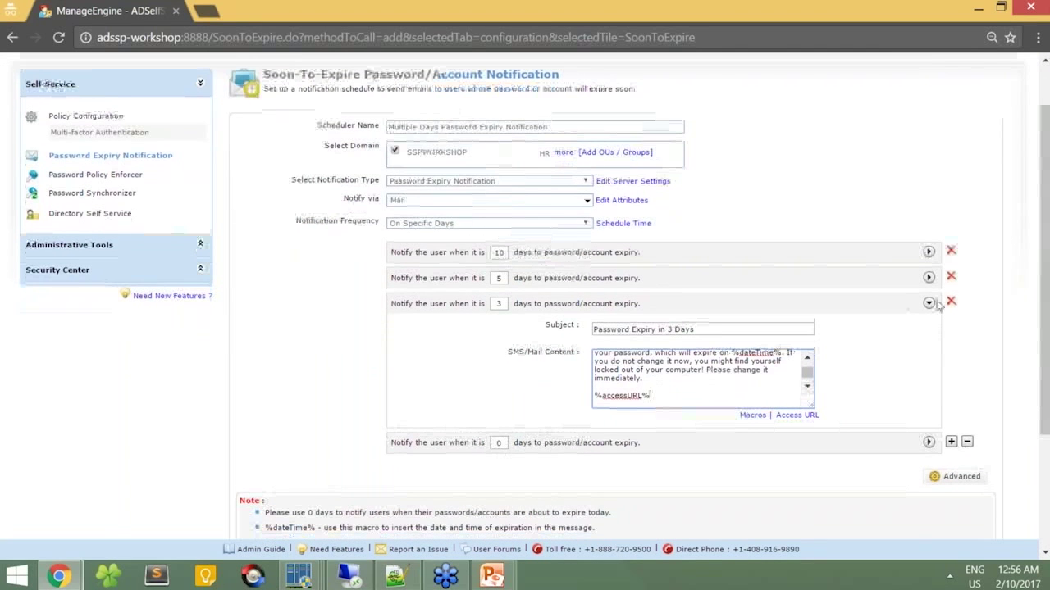
Step: Save the Multiple Days Password Expiry Notification scheduler, then switch to another window
left_click(929, 304)
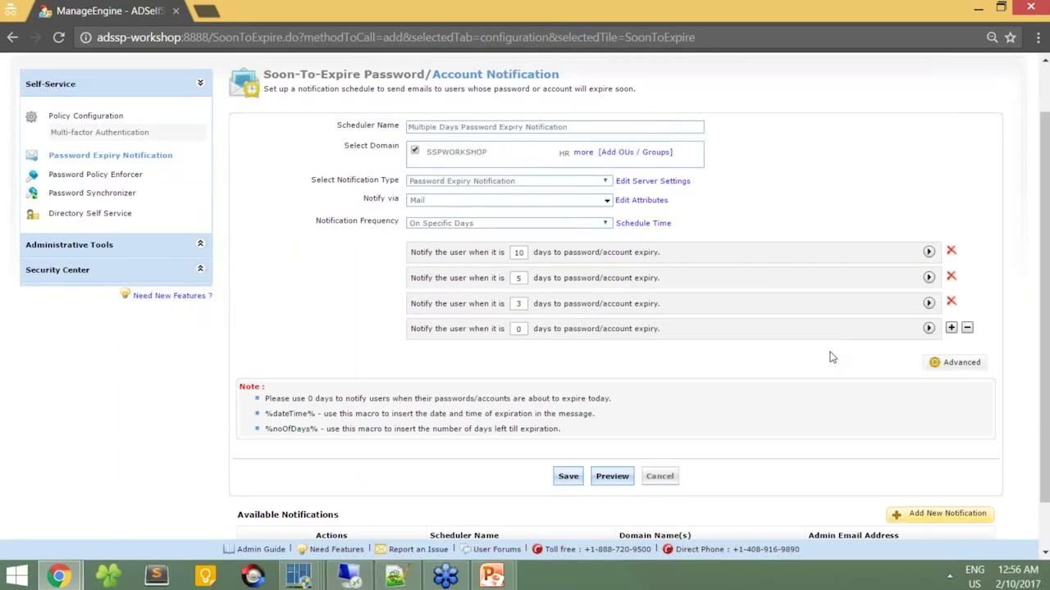
left_click(579, 481)
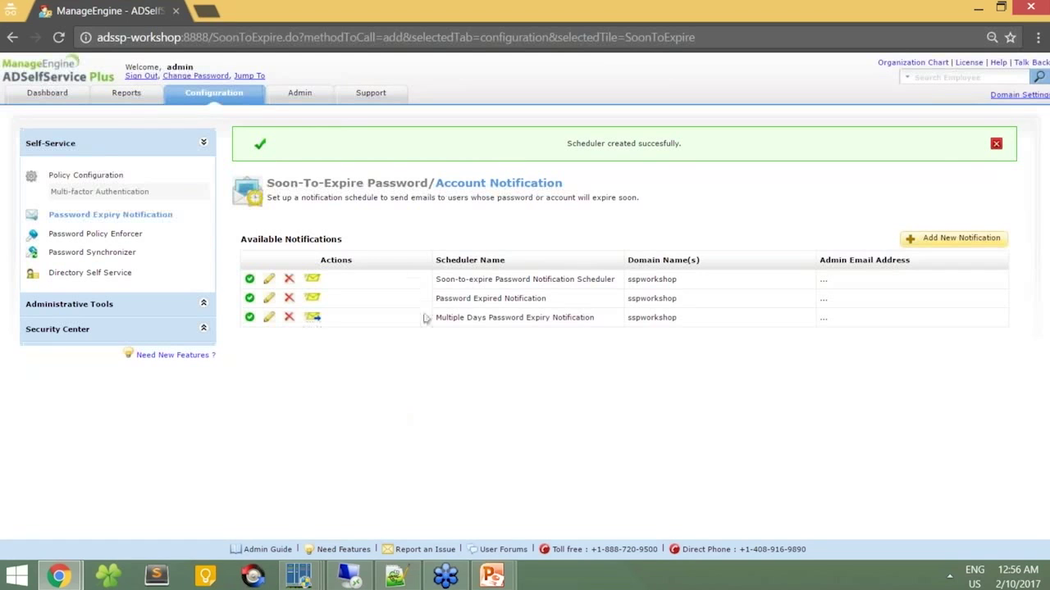
key("alt+Tab")
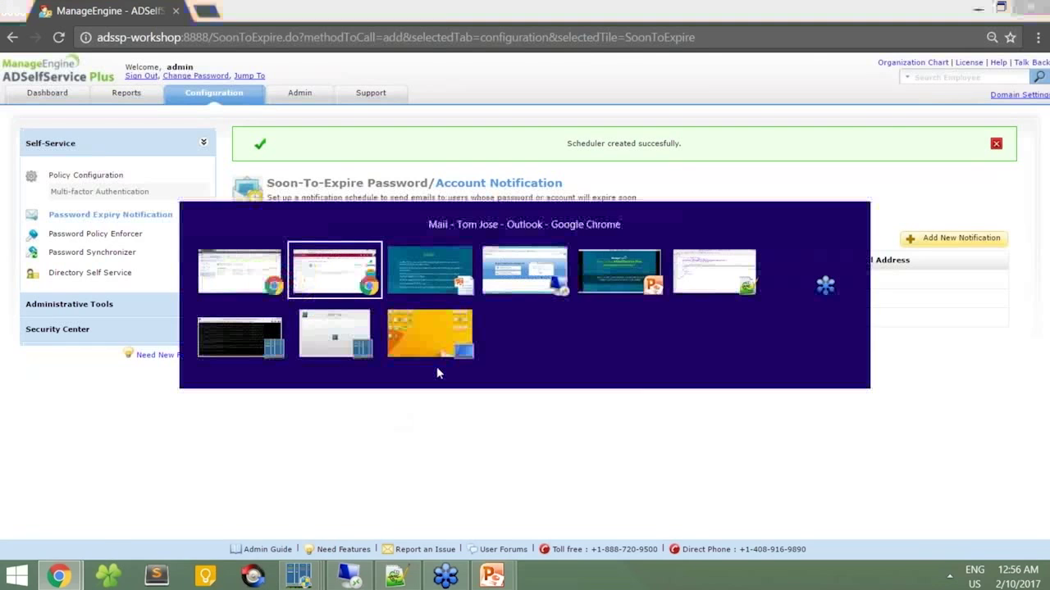
Step: Refresh the Gmail workshop label and read the 'Password Expiry in 10 Days' email
left_click(218, 6)
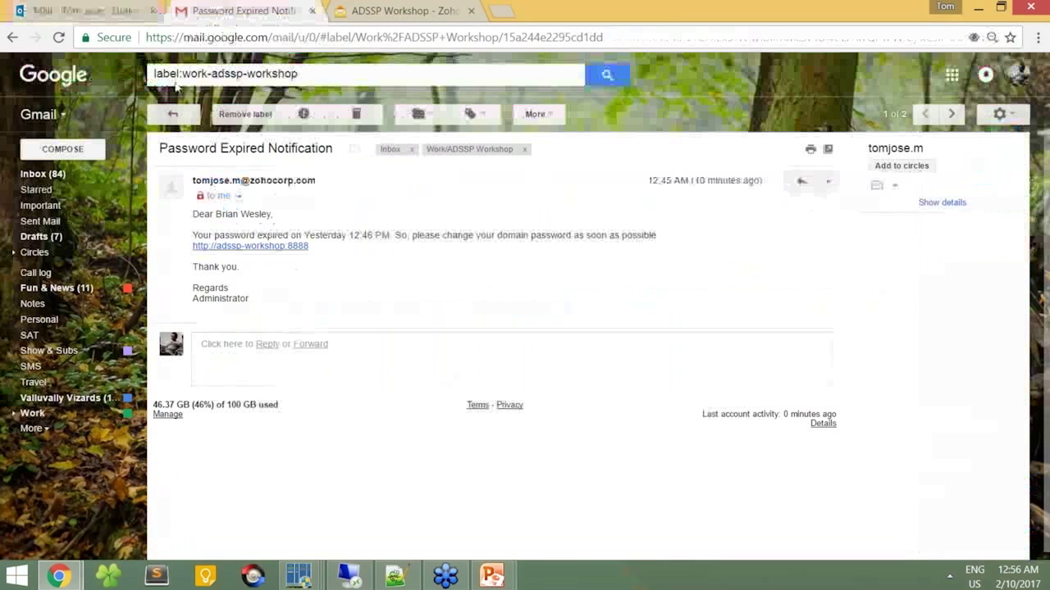
left_click(168, 112)
left_click(250, 115)
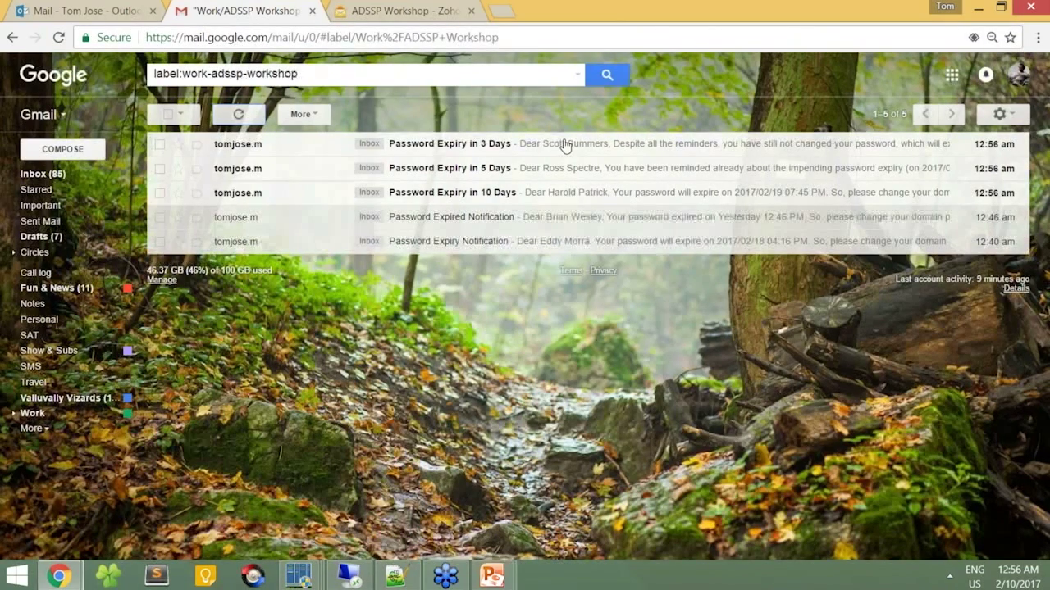
left_click(548, 203)
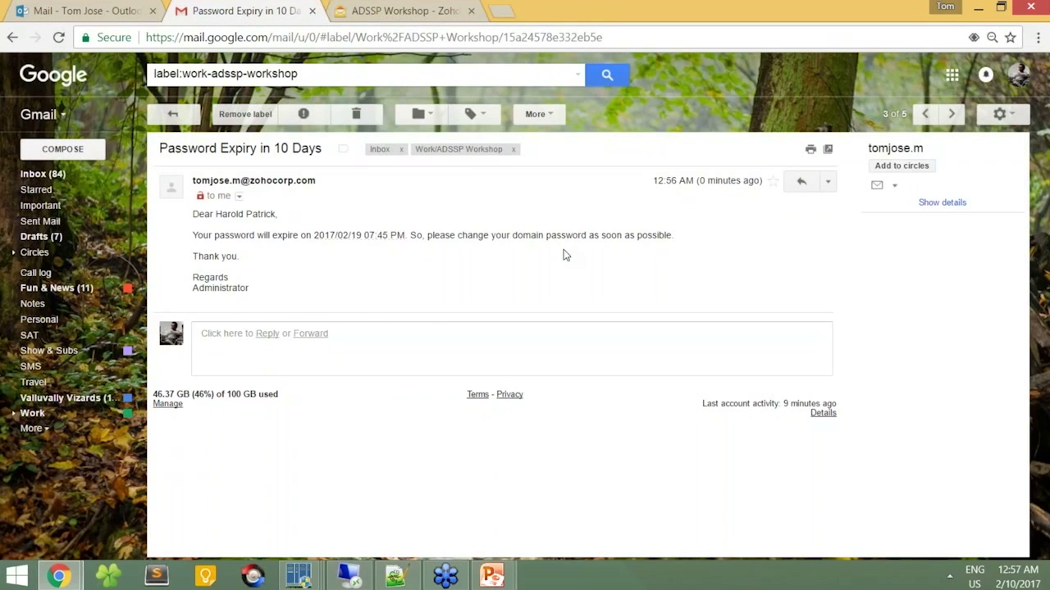
left_click_drag(324, 150, 169, 156)
left_click(173, 115)
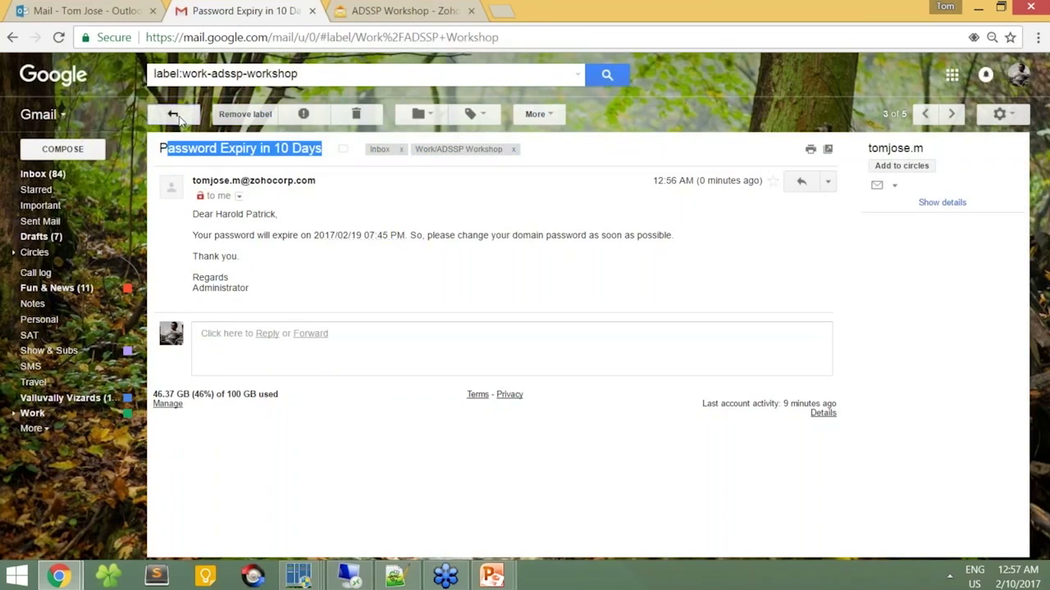
Step: Read the 'Password Expiry in 5 Days' email, then open the 3-day reminder
left_click(443, 168)
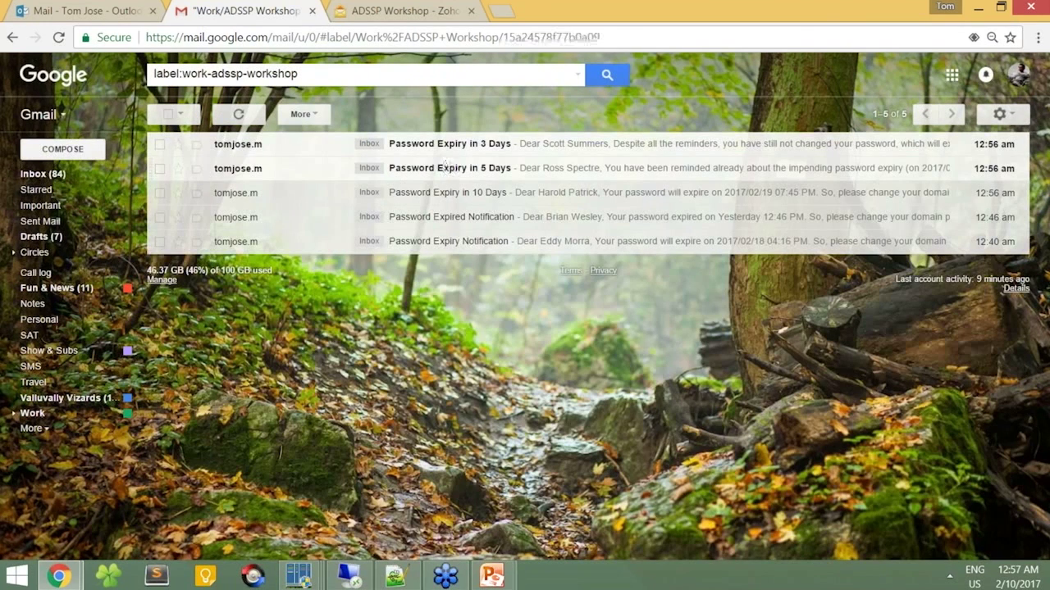
left_click_drag(319, 153, 169, 156)
left_click(391, 280)
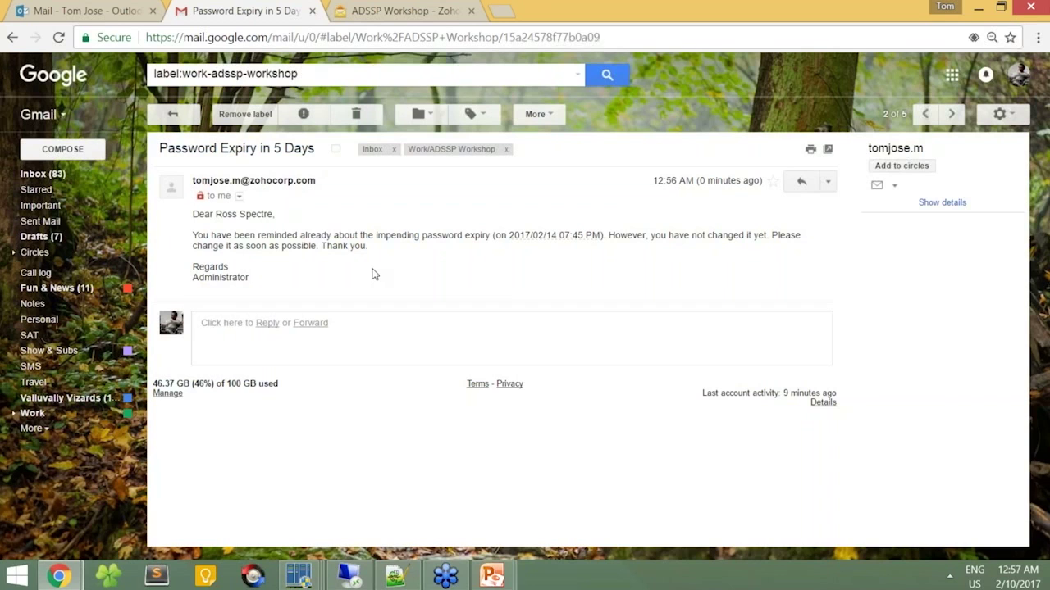
left_click(172, 114)
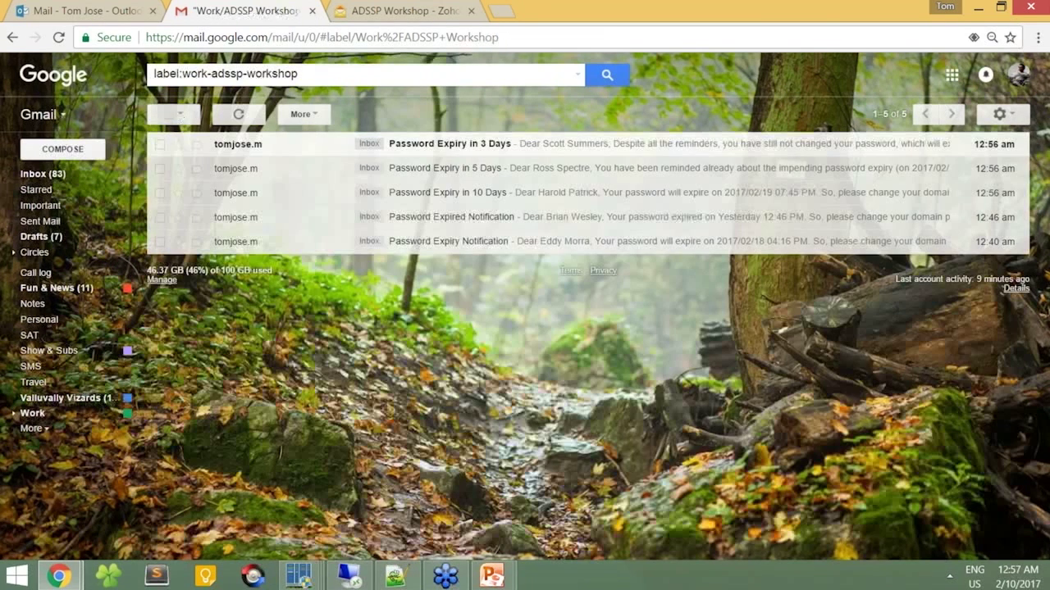
left_click(297, 153)
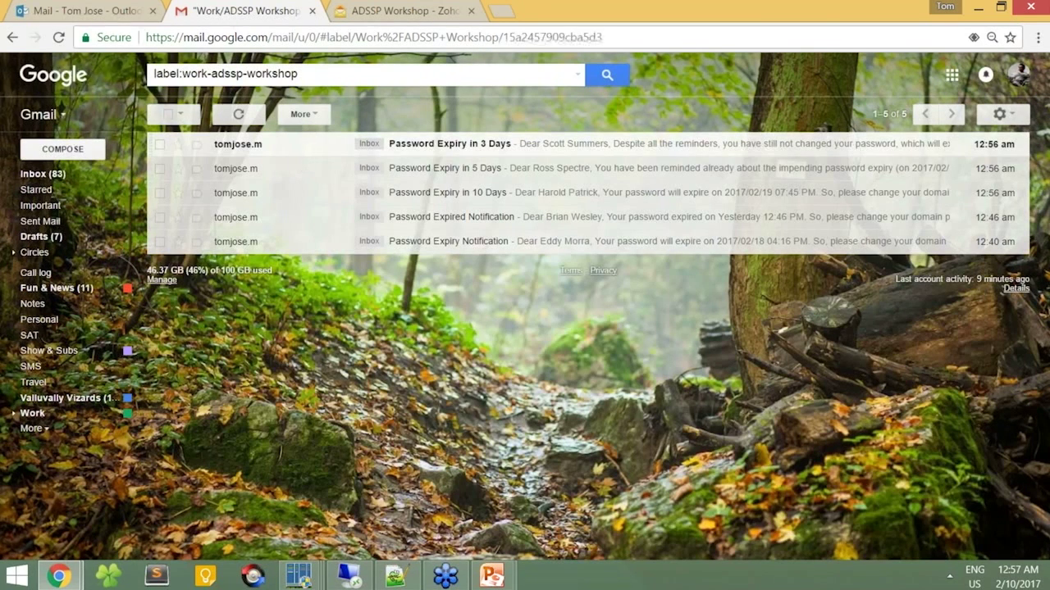
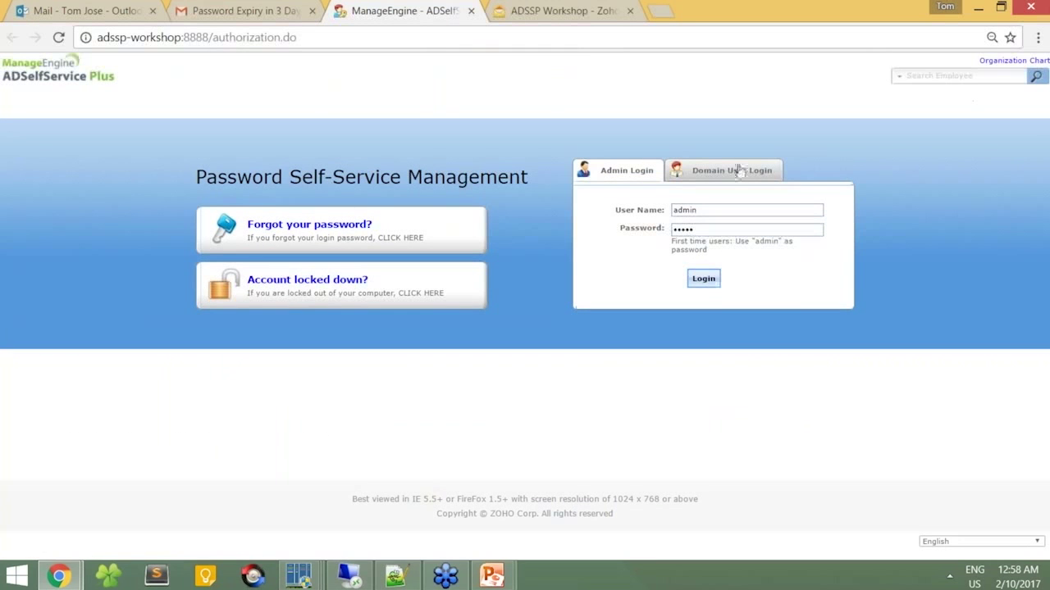
Step: Sign in to ADSelfService Plus as a domain user with the user name and password
left_click(733, 170)
left_click(710, 206)
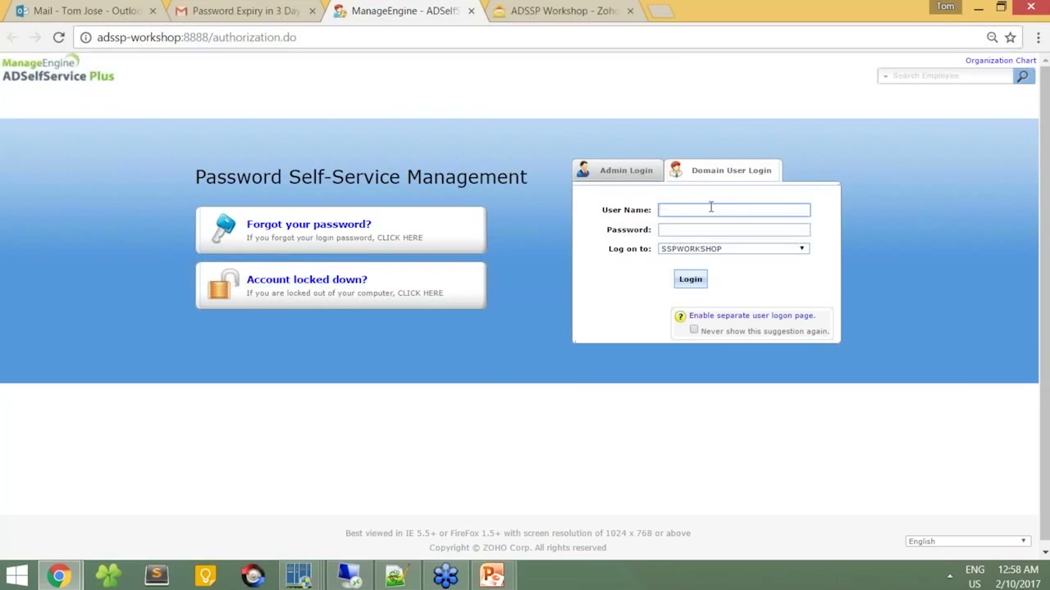
type("t")
type("cot")
key("BackSpace")
key("BackSpace")
key("BackSpace")
key("BackSpace")
type("scott")
key("Tab")
type("********")
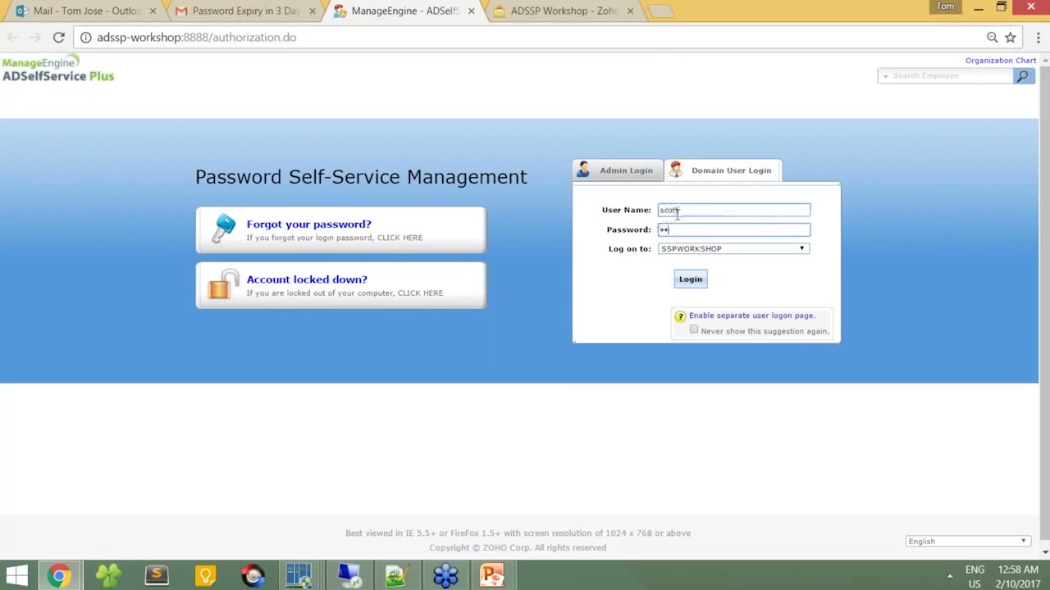
type("**")
key("Return")
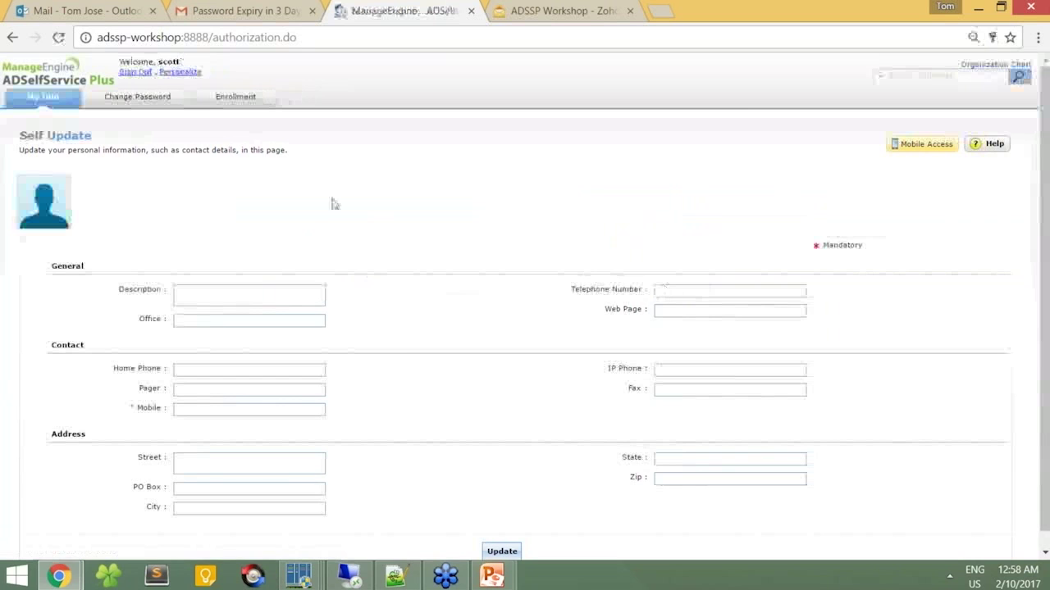
Step: Browse the Change Password, Enrollment, Verification Code and Security Questions pages, ending on Change Password
left_click(181, 102)
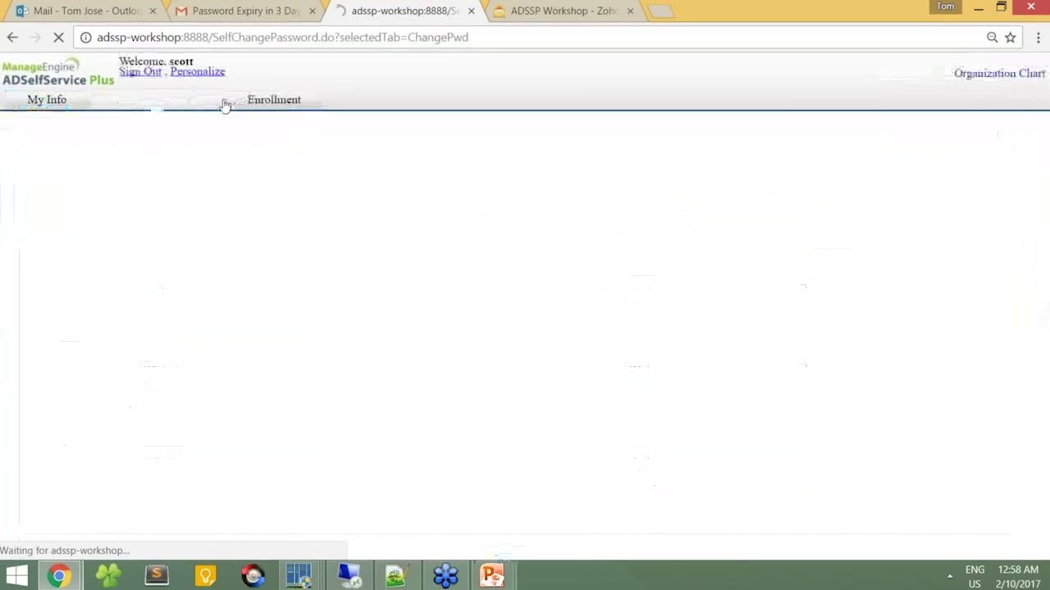
left_click(238, 99)
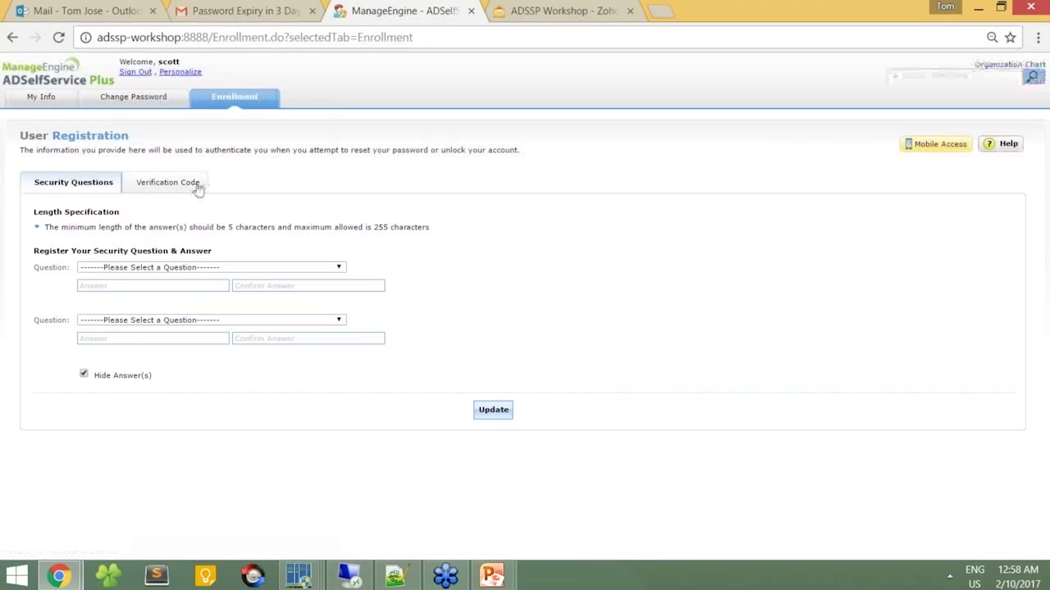
left_click(194, 185)
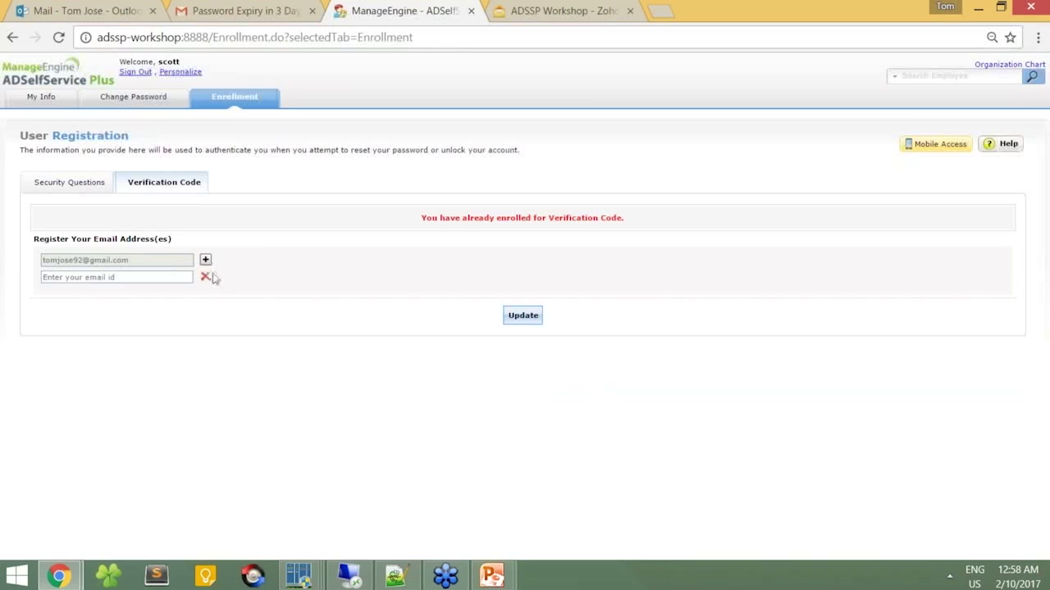
left_click(72, 185)
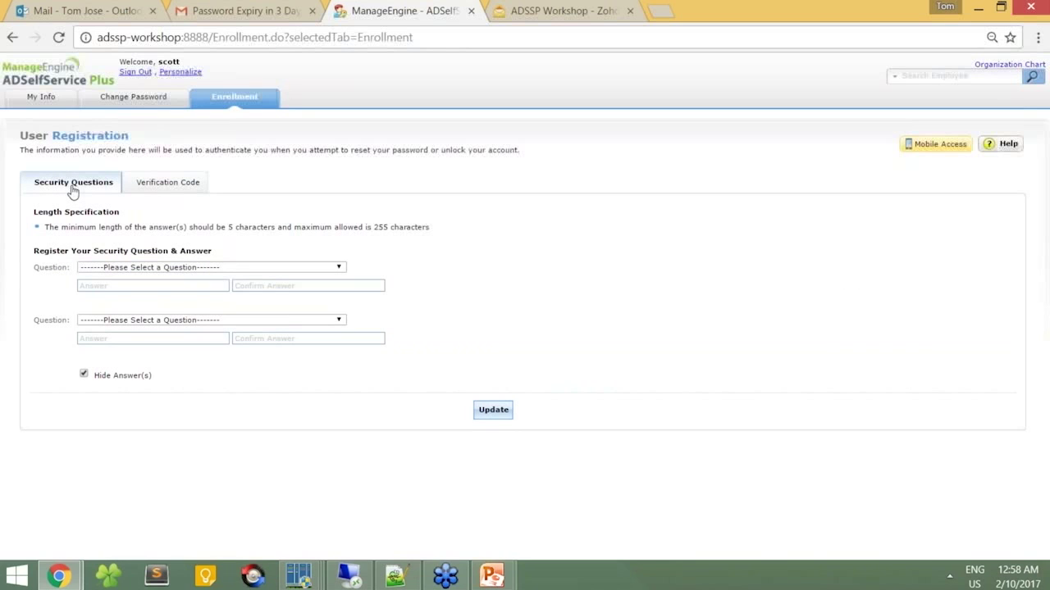
left_click(138, 102)
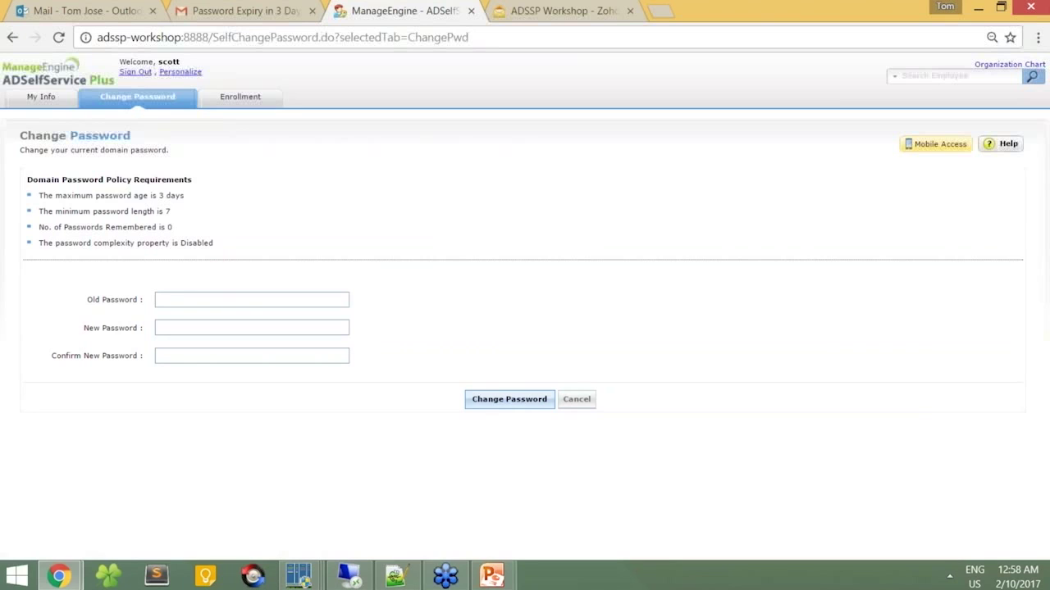
Step: Show the Workshop - 4 slideshow's Topics slide, then switch back to the browser
mouse_move(492, 576)
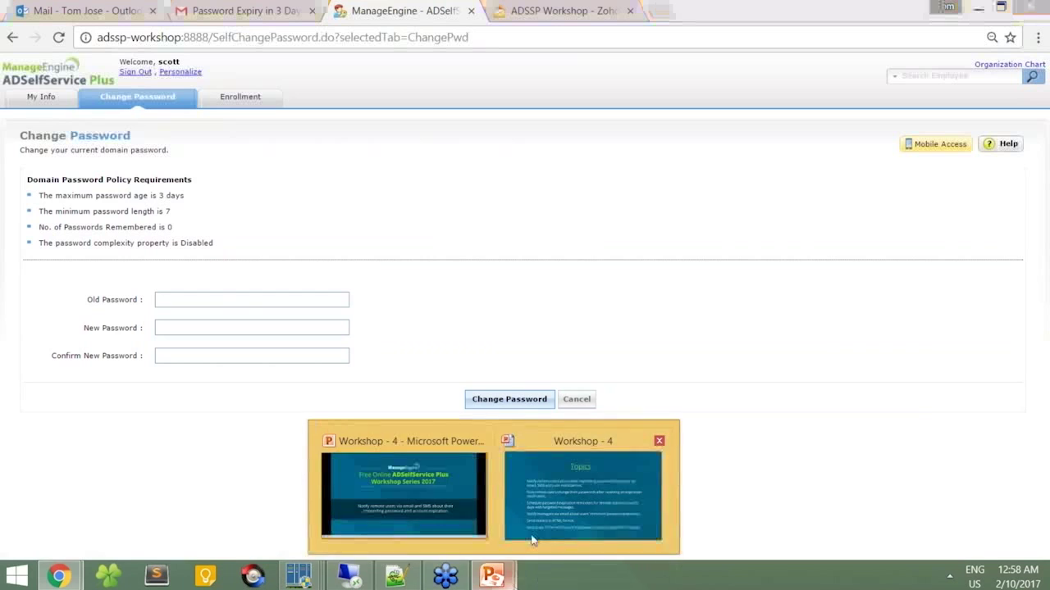
left_click(534, 533)
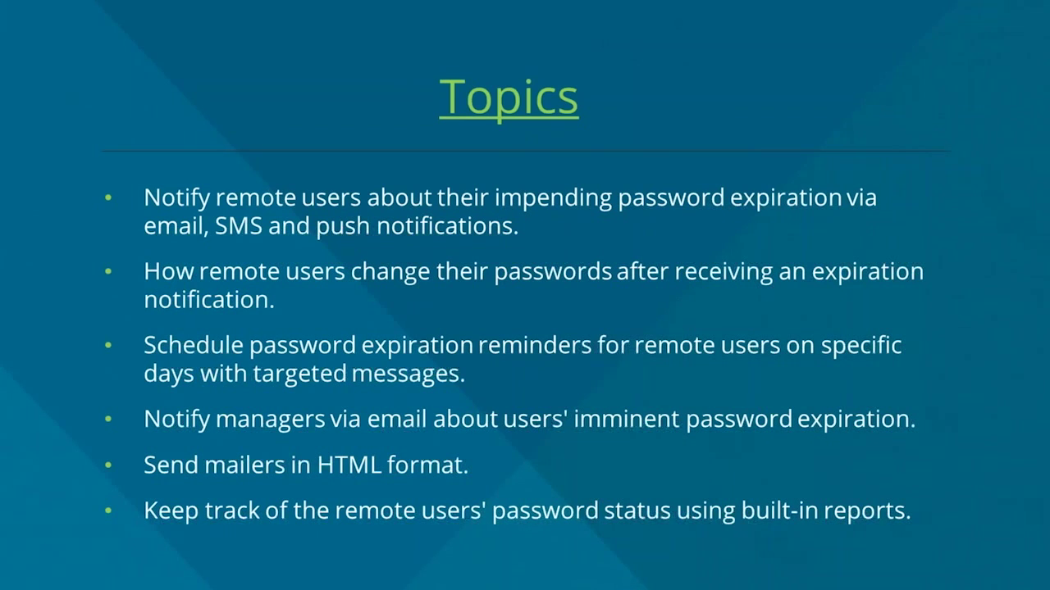
key("alt+Tab")
key("alt+Tab")
key("alt+Tab")
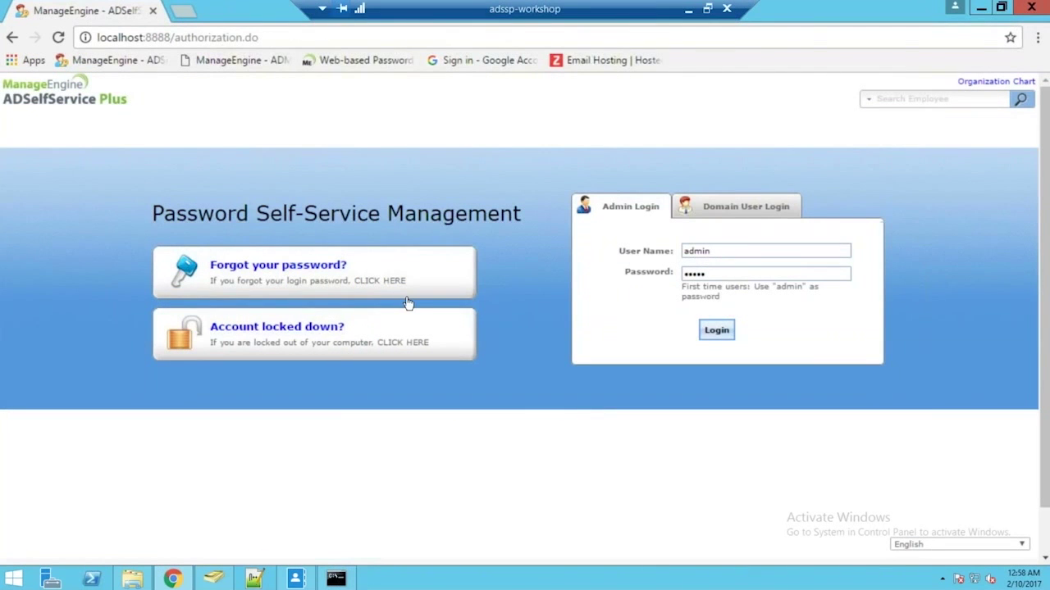
Step: Log in as admin, open Configuration > Password Expiry Notification and highlight the soon-to-expire scheduler
left_click(717, 330)
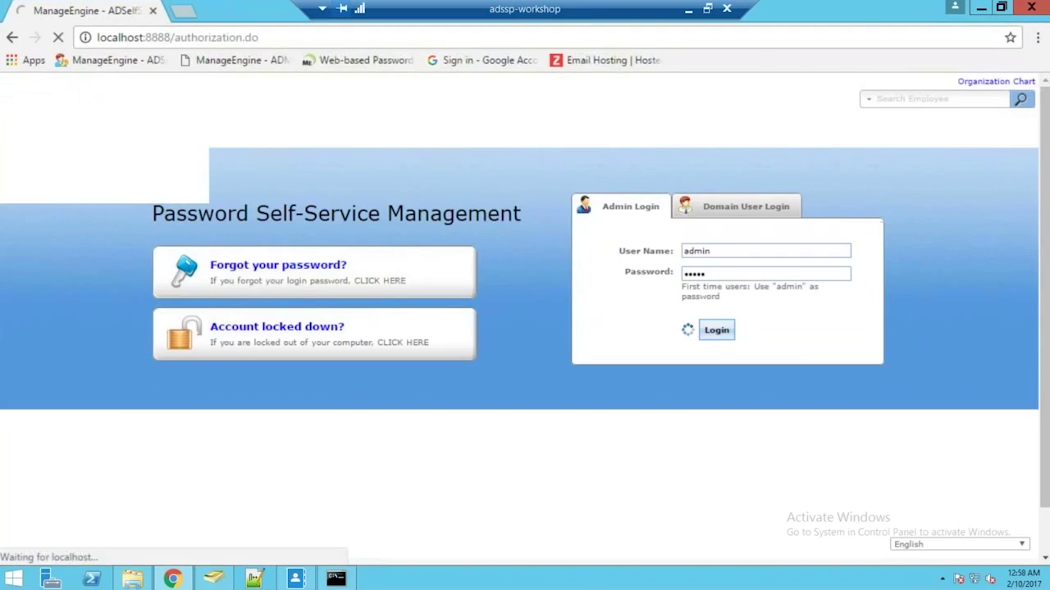
left_click(220, 116)
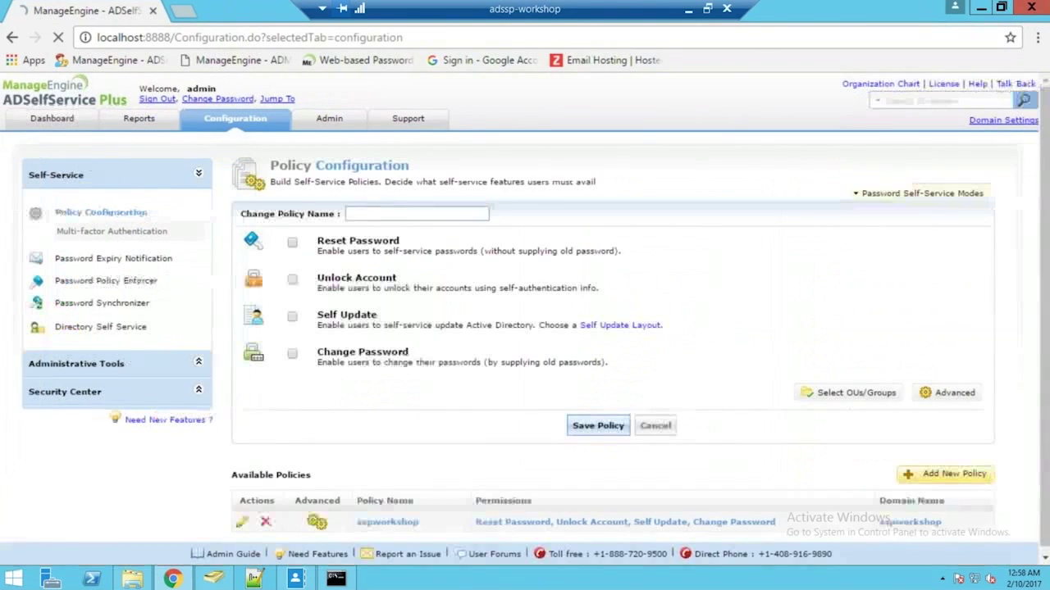
left_click(109, 262)
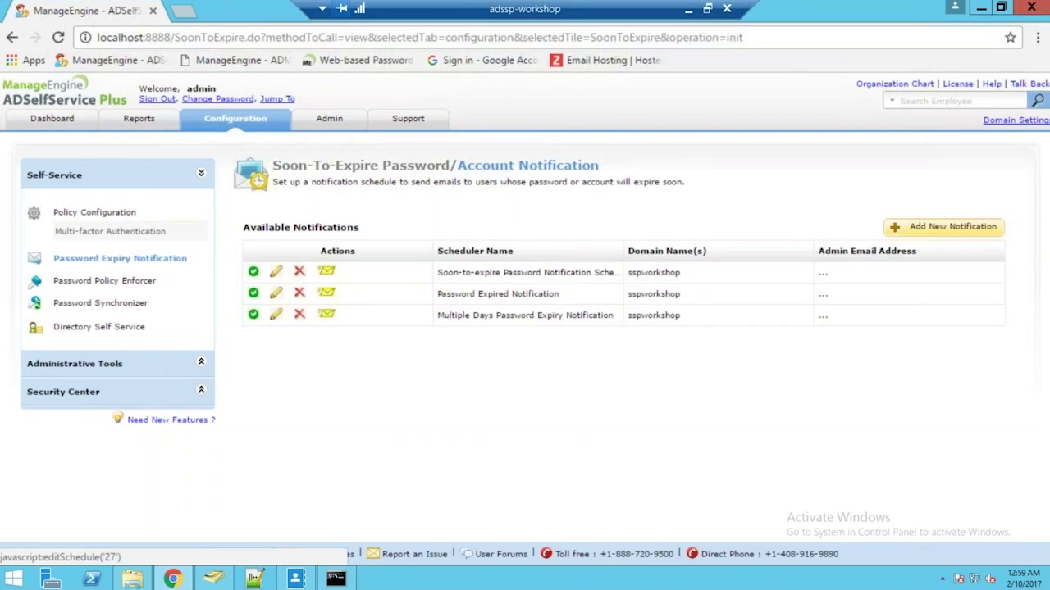
left_click_drag(437, 274, 615, 272)
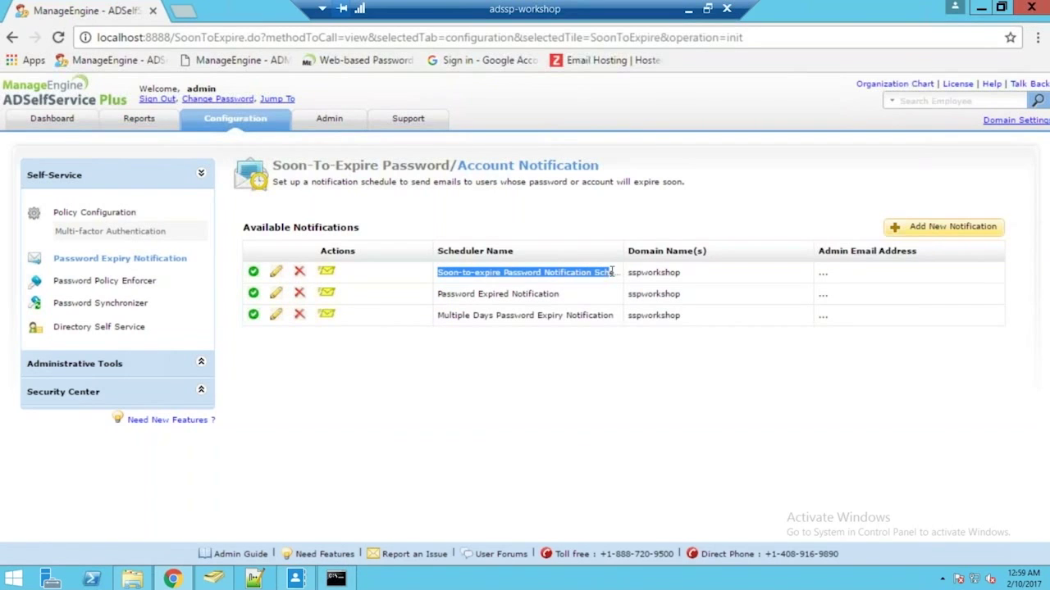
Step: Edit the soon-to-expire scheduler, changing days before expiry from 15 to 9
left_click(277, 273)
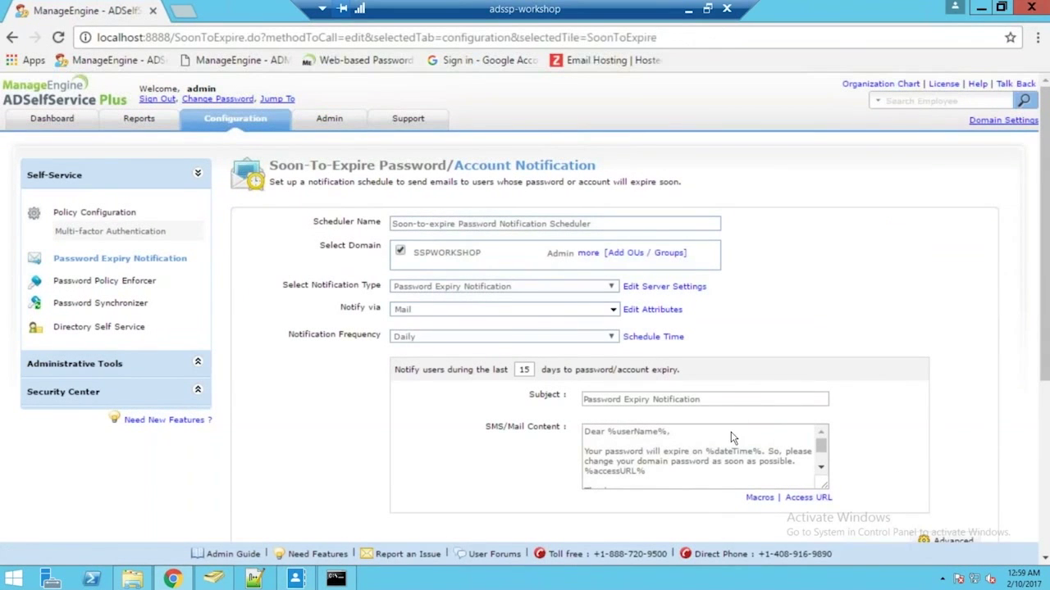
left_click(532, 370)
key("BackSpace")
key("BackSpace")
type("9")
left_click_drag(1046, 340, 1045, 363)
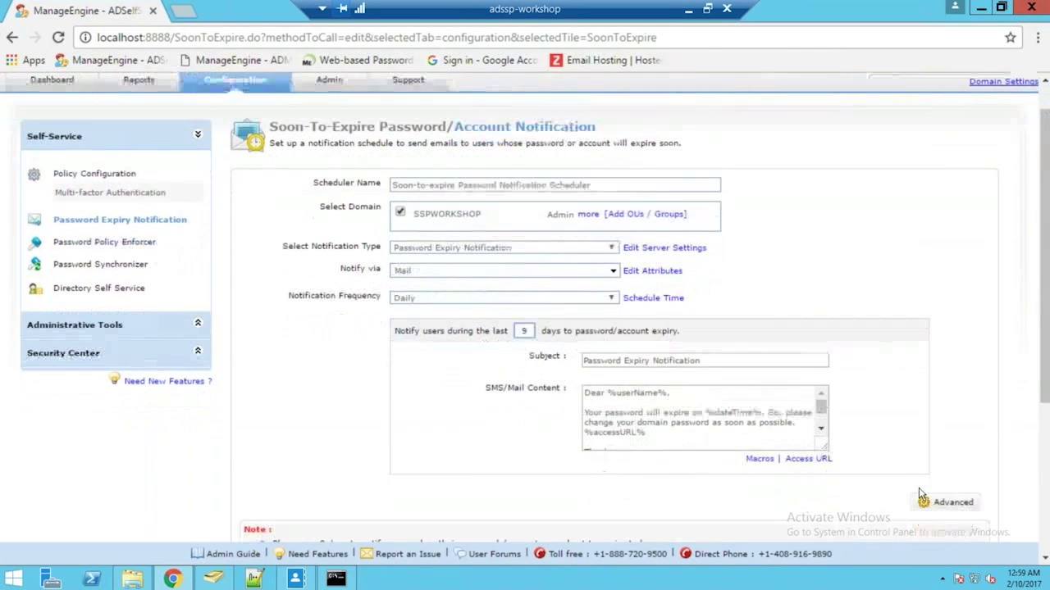
Step: In Advanced options, notify all users and send delivery status to the admin's e-mail and managers
left_click(943, 501)
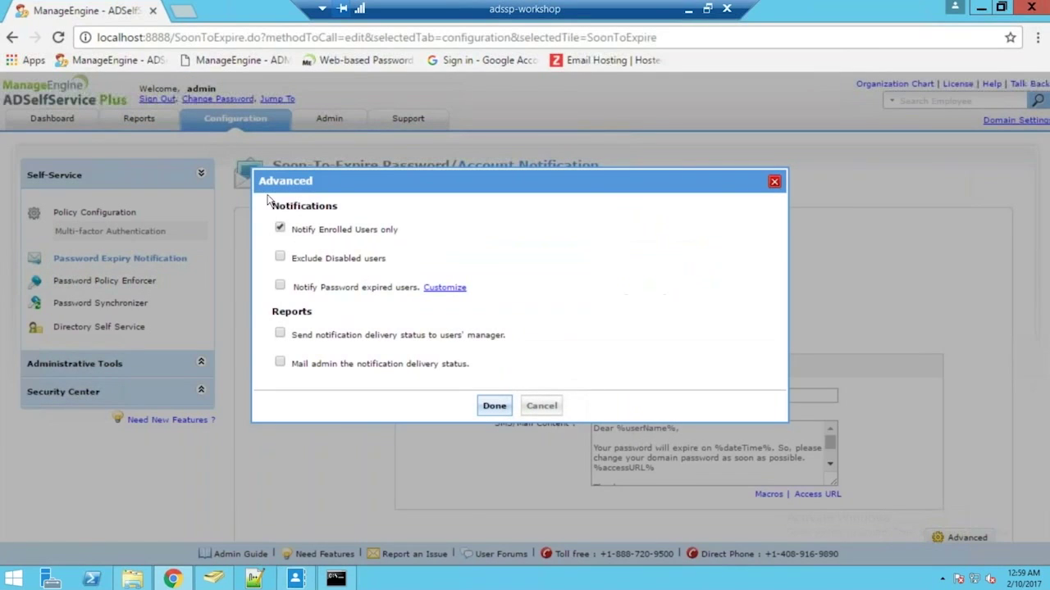
left_click(279, 228)
left_click(280, 364)
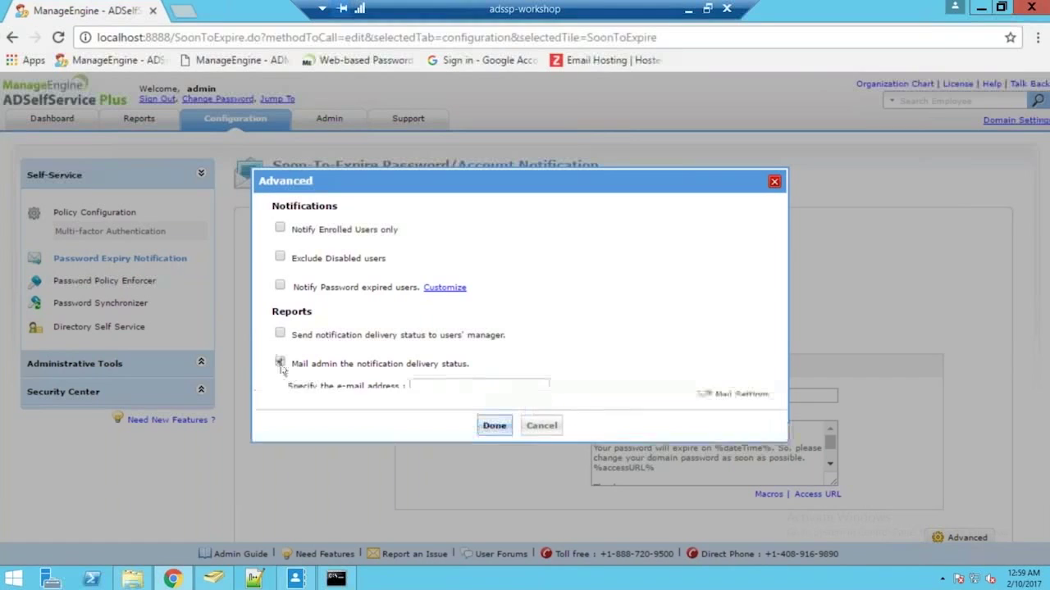
left_click(450, 389)
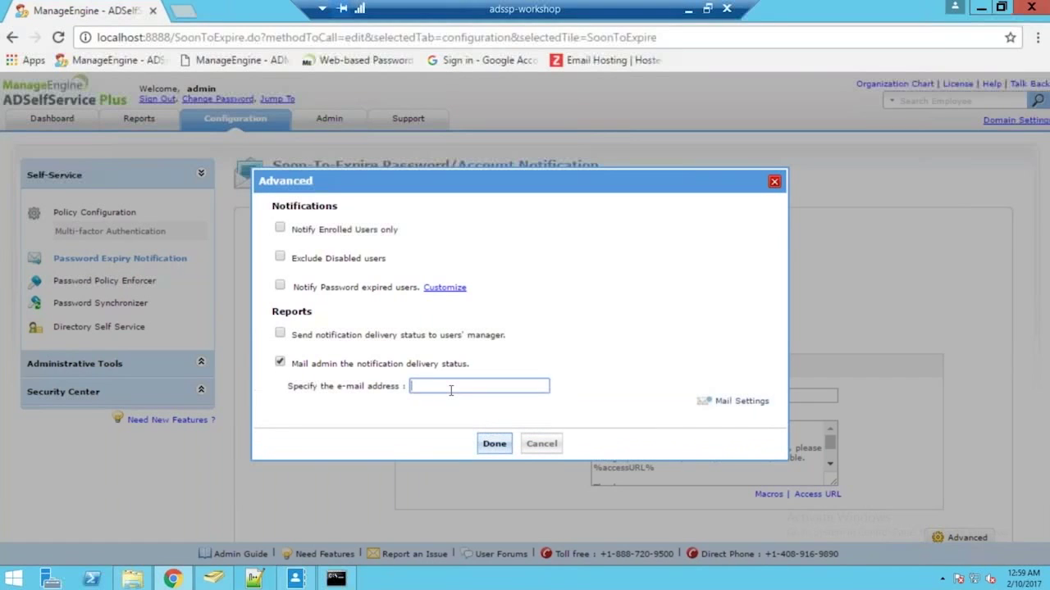
left_click(281, 335)
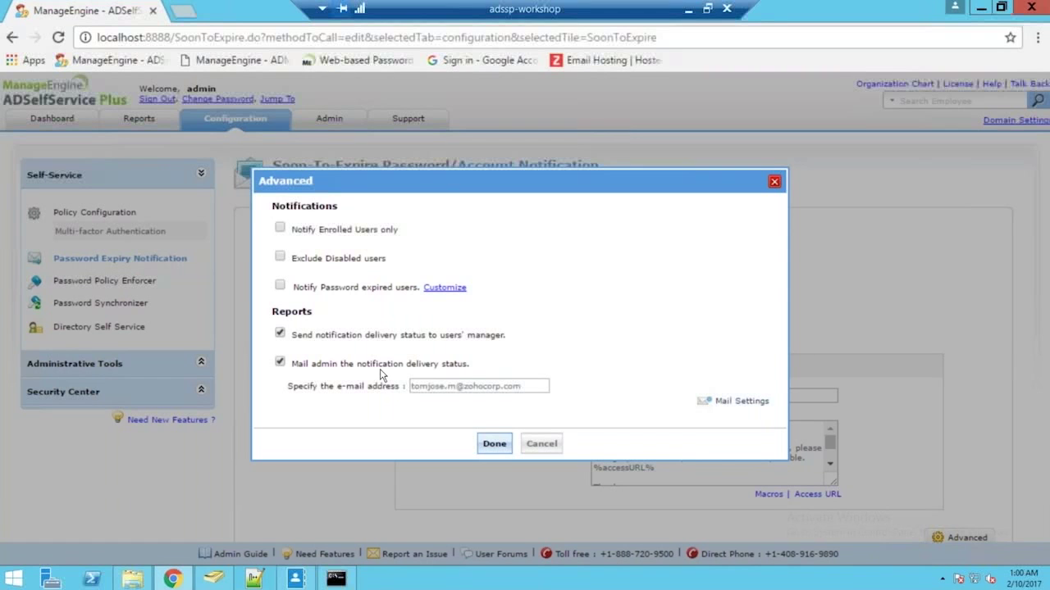
left_click(494, 444)
Step: Save the scheduler, run it now, and leave the remote session
scroll(583, 424, "down", 1)
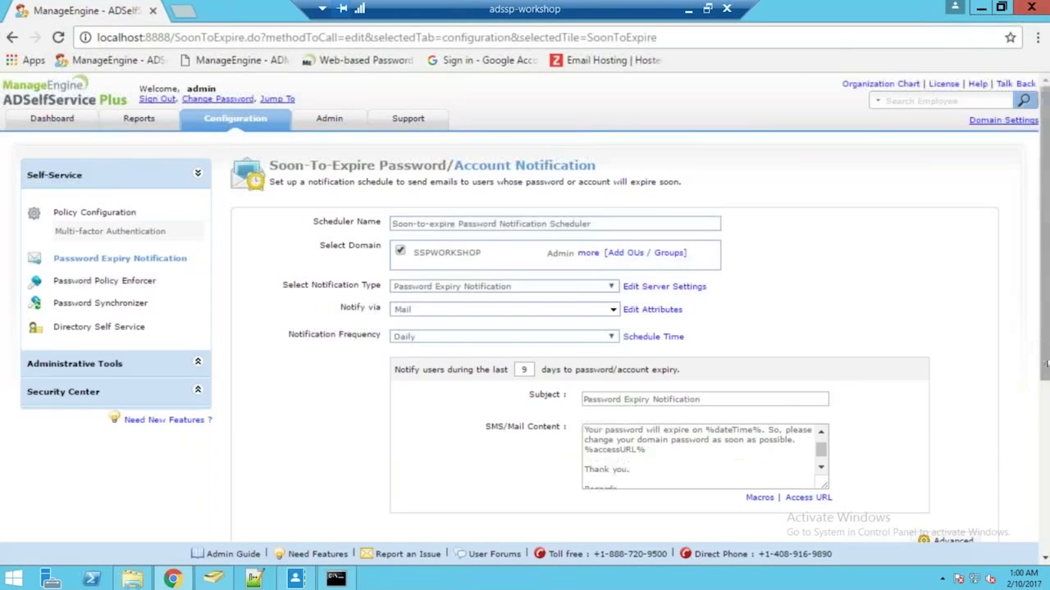
scroll(1035, 351, "down", 2)
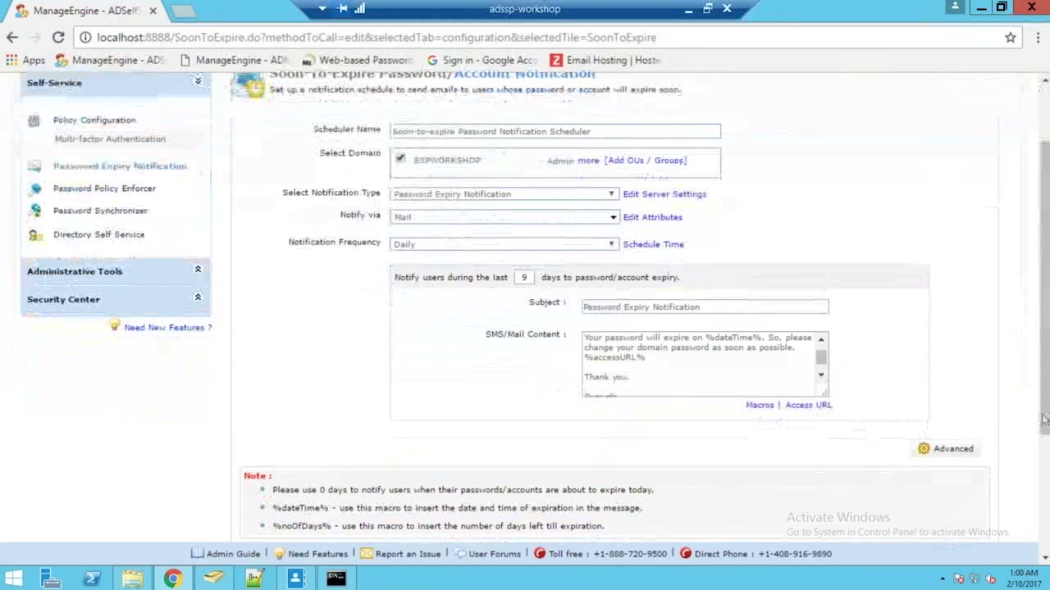
scroll(1040, 443, "down", 1)
left_click(561, 537)
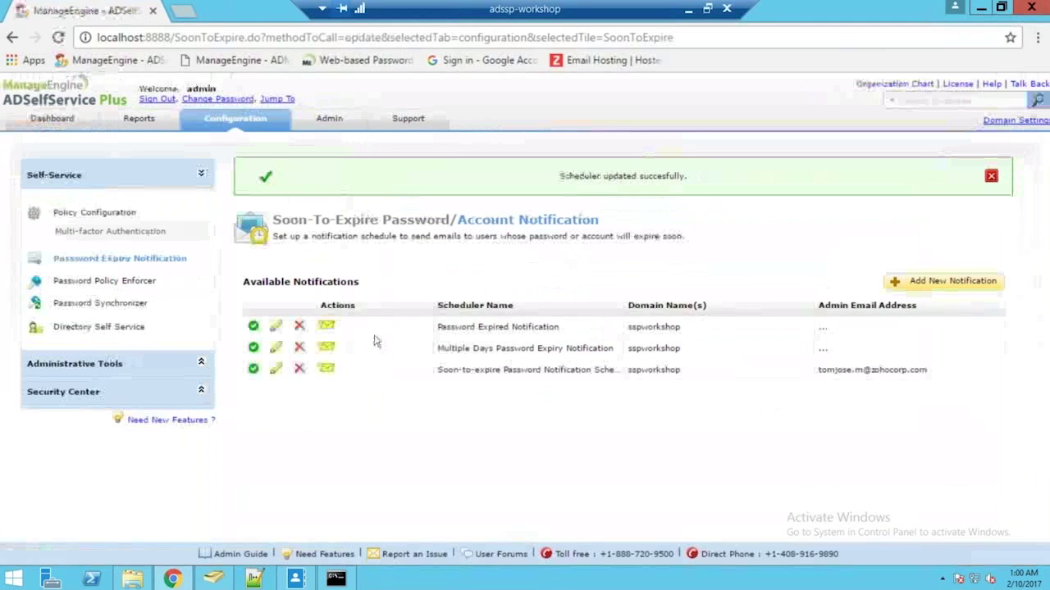
left_click(325, 369)
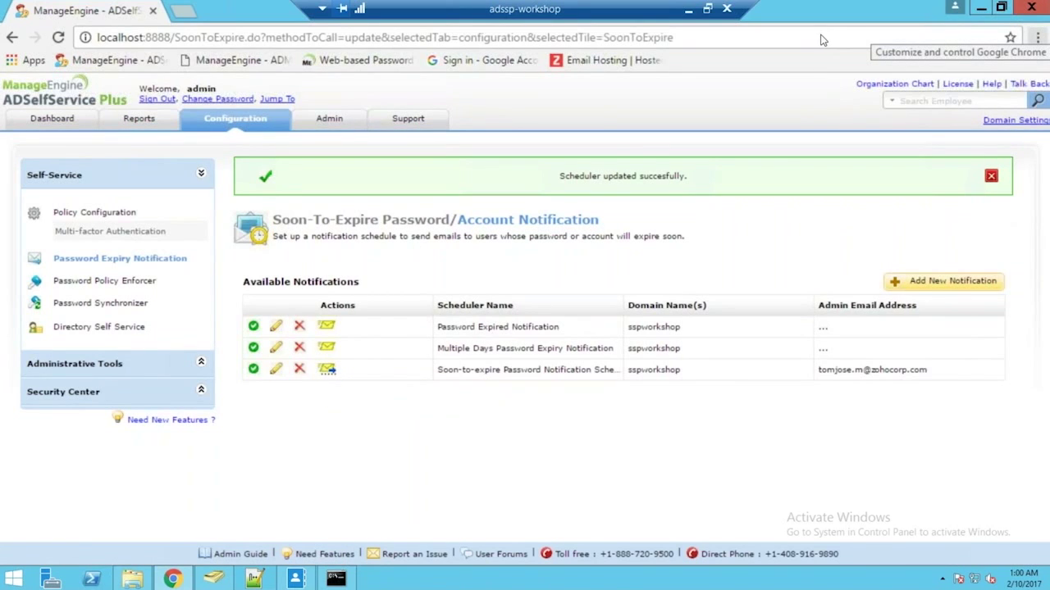
left_click(688, 8)
Step: Read the newest Password Expiry Notification in Gmail's ADSSP Workshop label, then switch to Zoho Mail
left_click(202, 9)
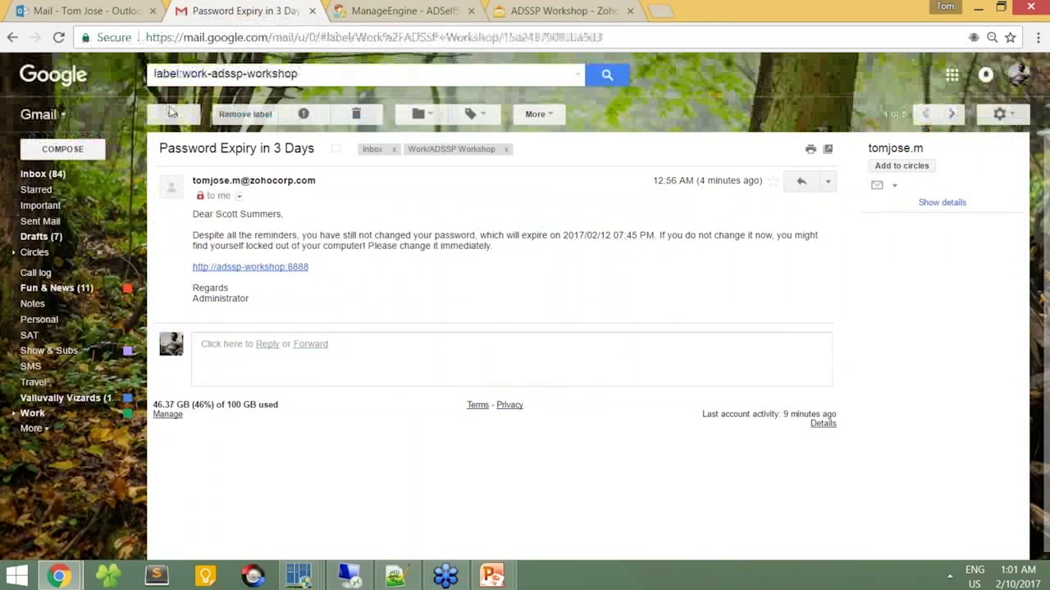
left_click(169, 114)
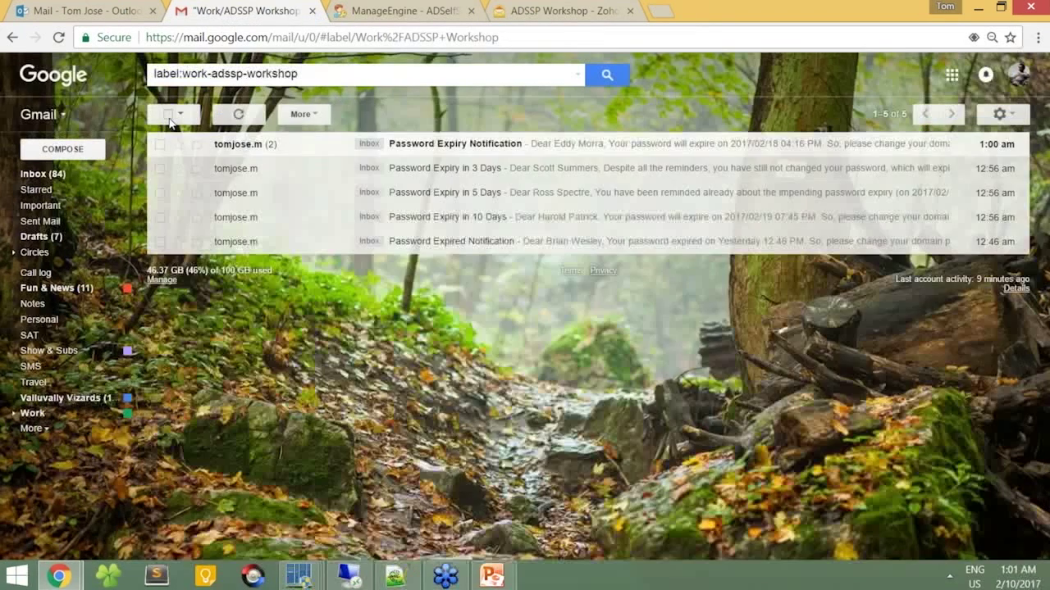
left_click(264, 148)
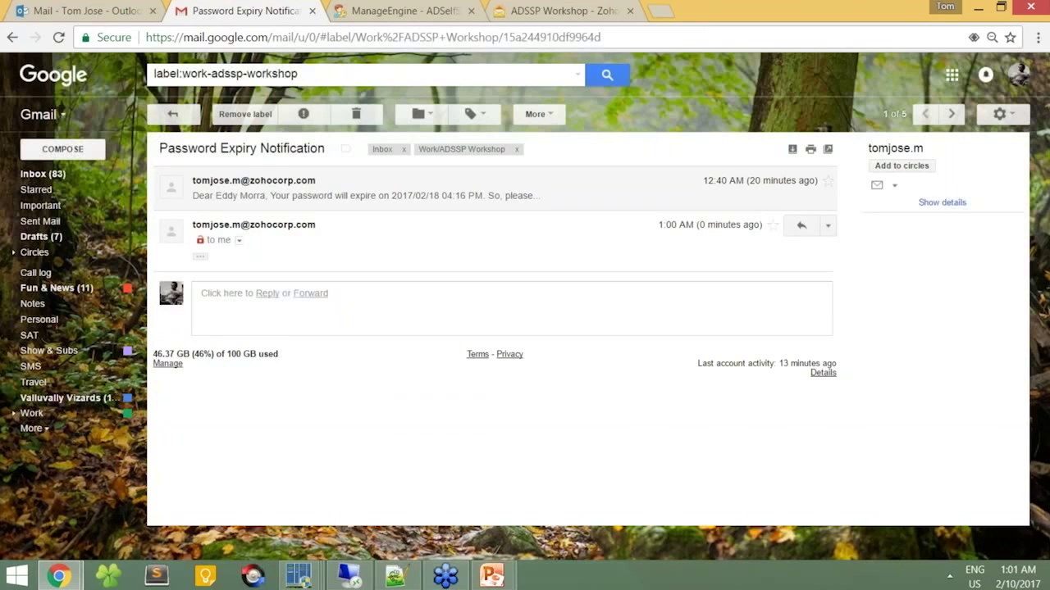
left_click(200, 257)
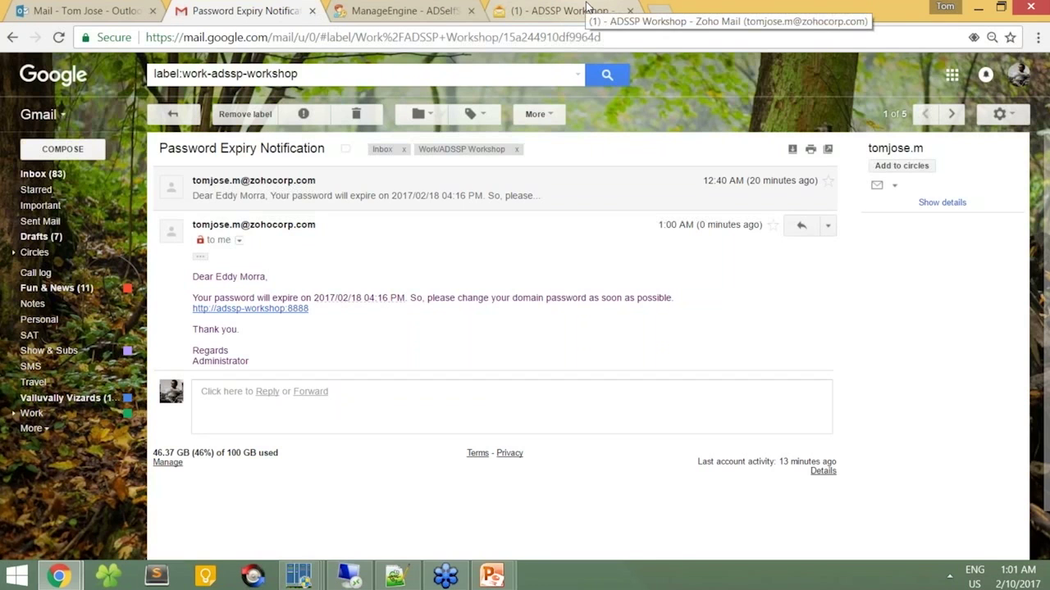
left_click(587, 7)
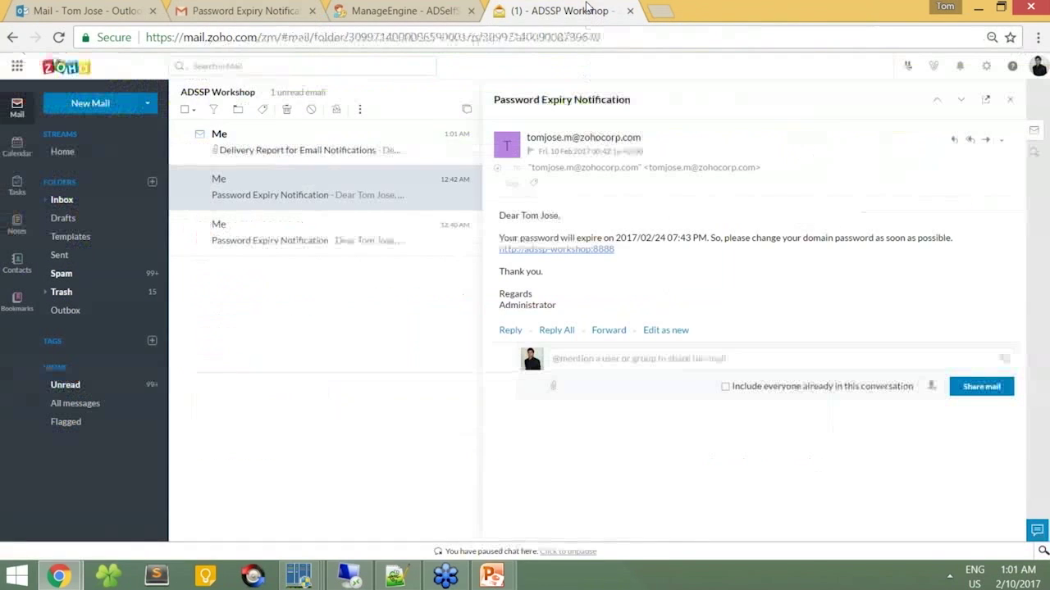
Step: View the Delivery Report with its 13.3 KB Soon-To-Expire Password Users Report attachment, then switch to Outlook
left_click(282, 155)
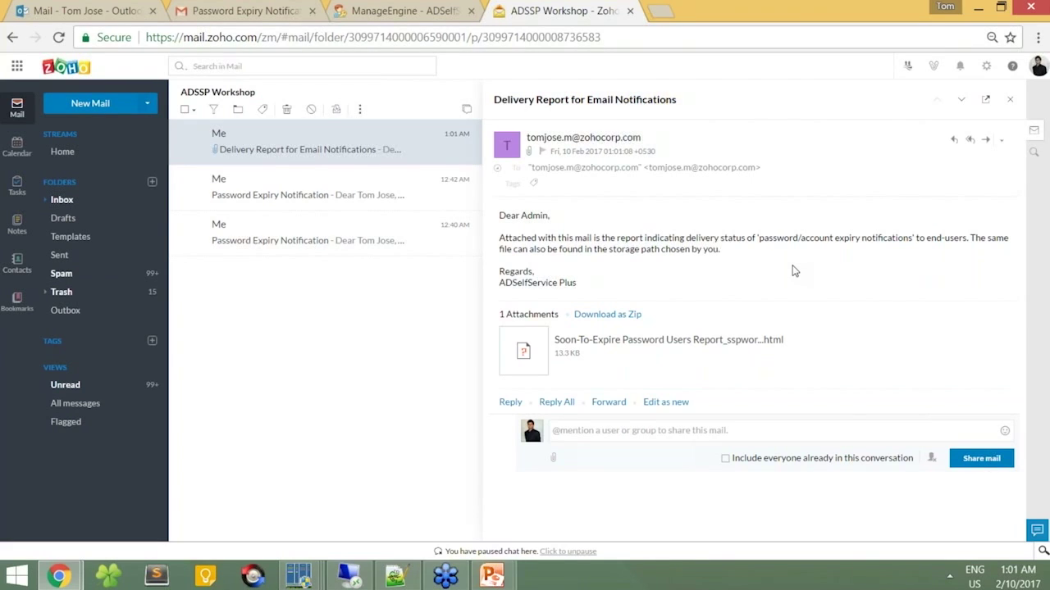
left_click(123, 4)
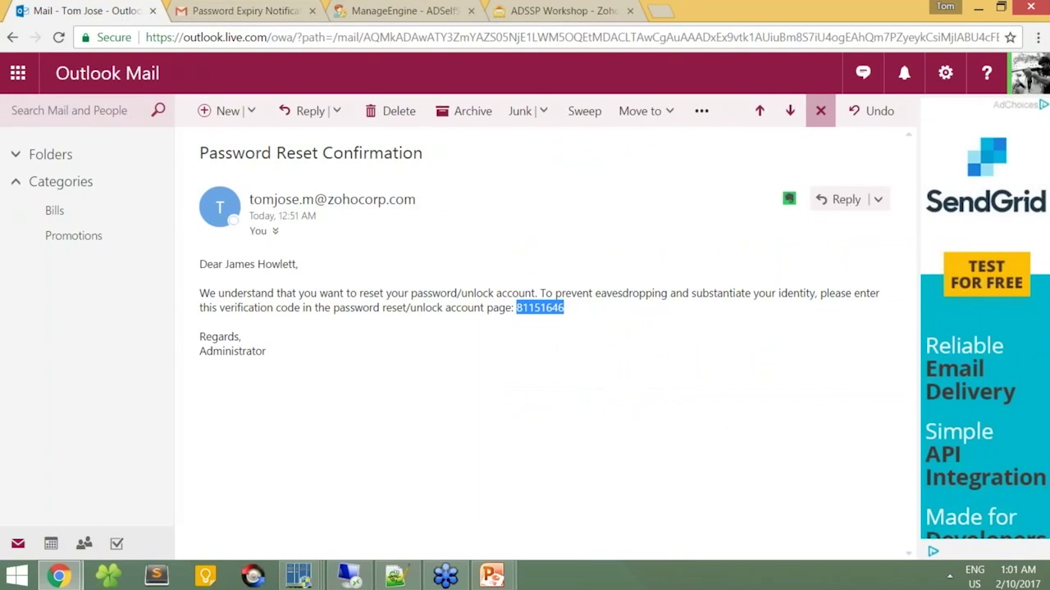
Step: In Outlook, glance at the Password Expiry Notification, then open the Delivery Report for Email Notifications
left_click(820, 111)
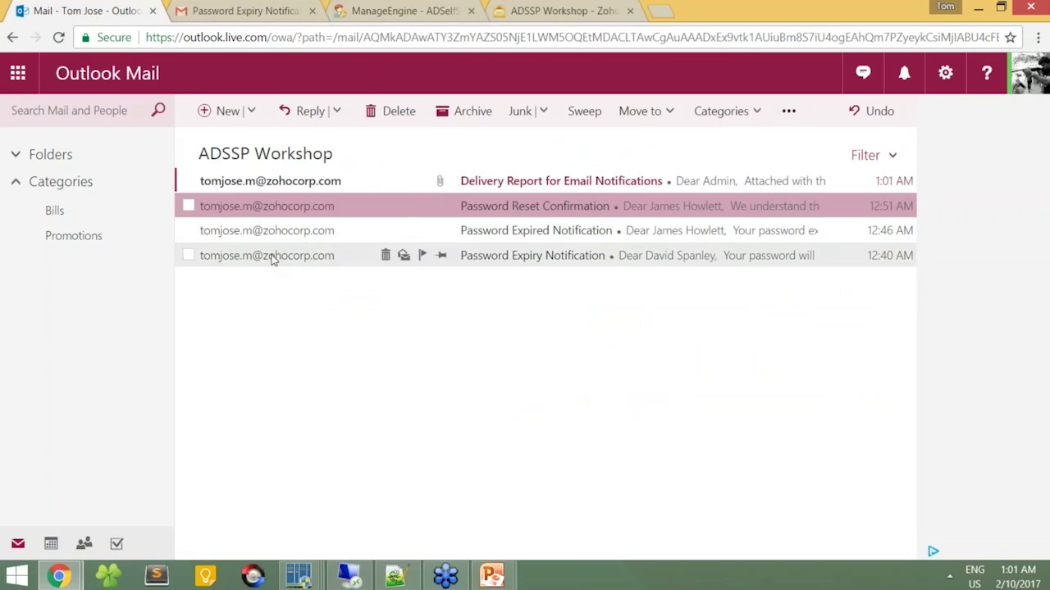
left_click(274, 256)
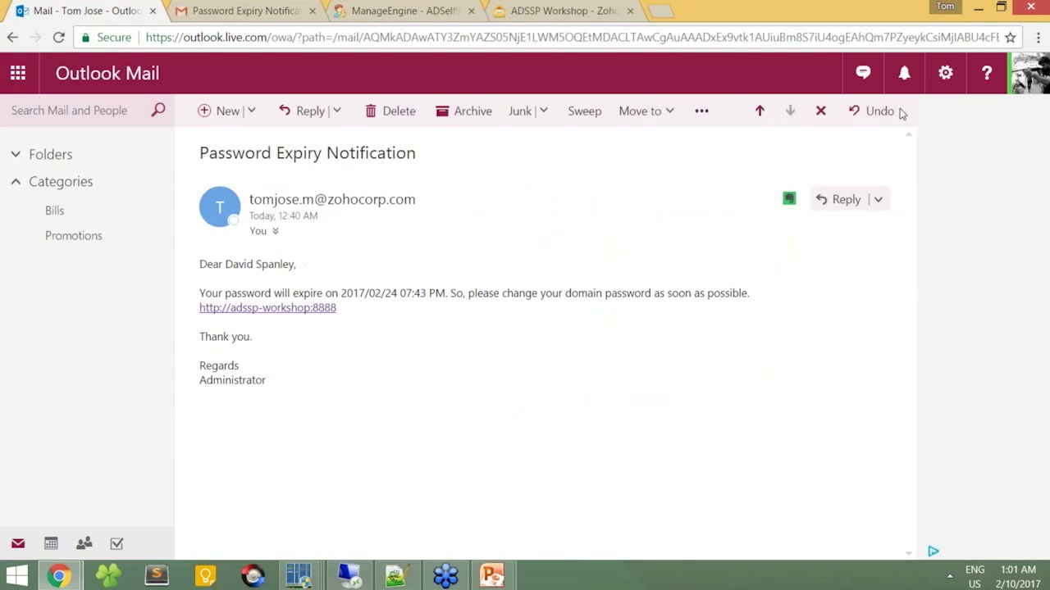
left_click(820, 111)
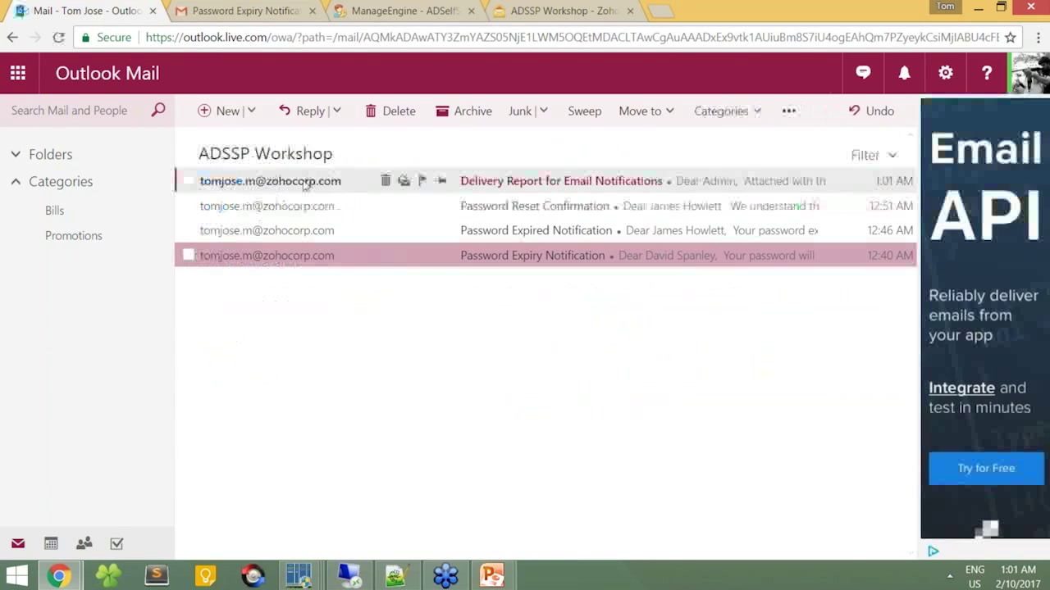
left_click(305, 184)
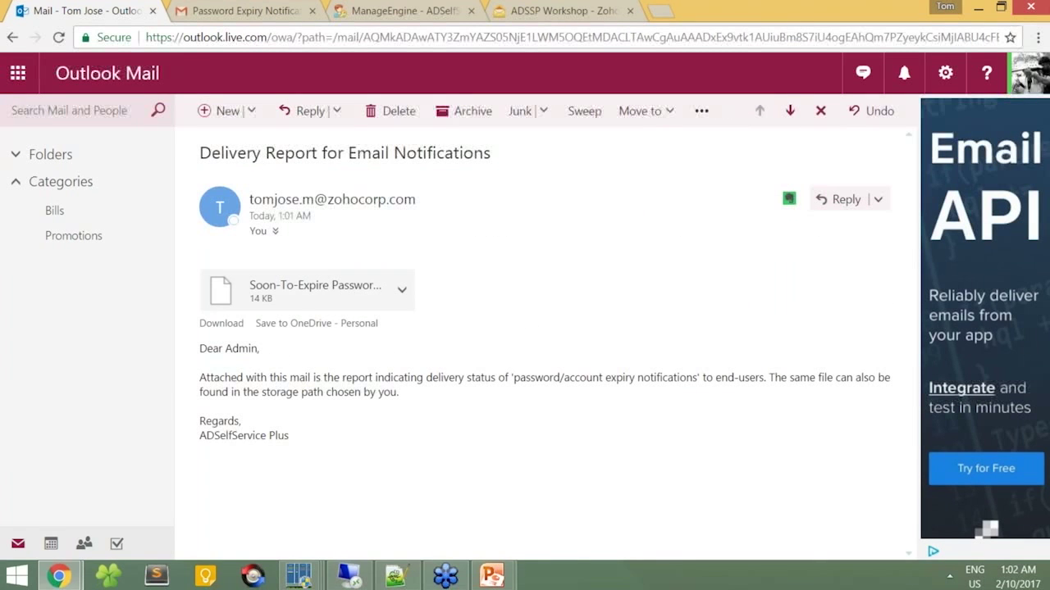
Step: Download and view the Soon-To-Expire Password report, confirming Success delivery status, then return to the slideshow
left_click(295, 310)
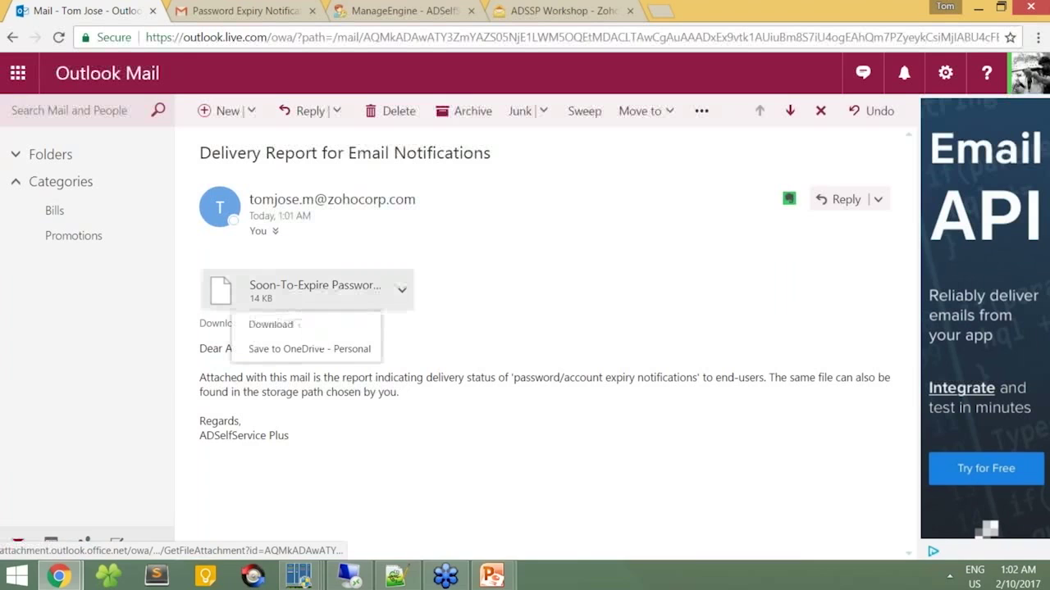
left_click(257, 325)
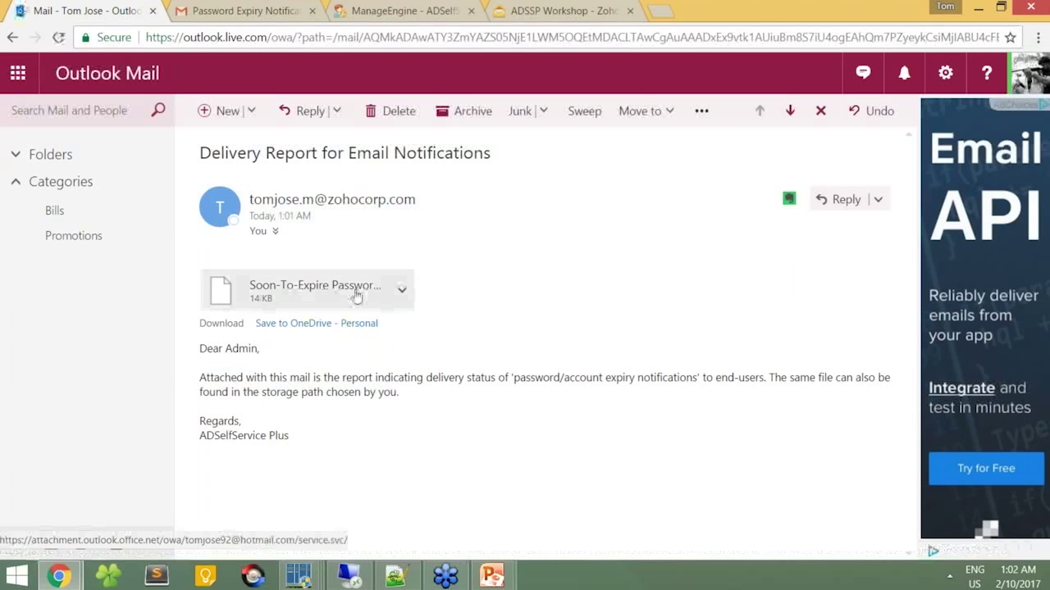
left_click(43, 545)
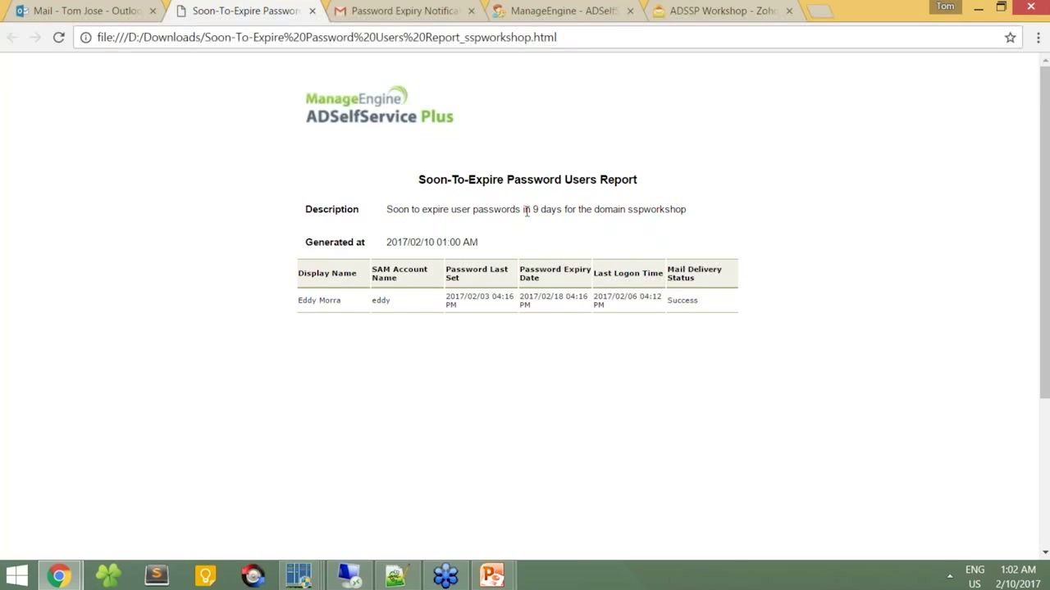
left_click(313, 12)
mouse_move(492, 576)
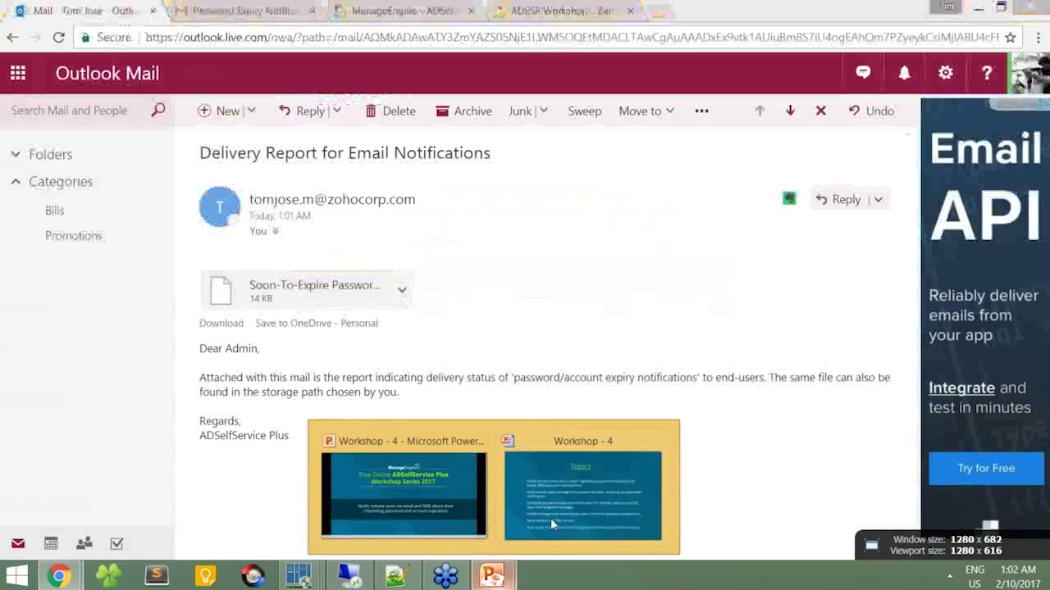
left_click(550, 517)
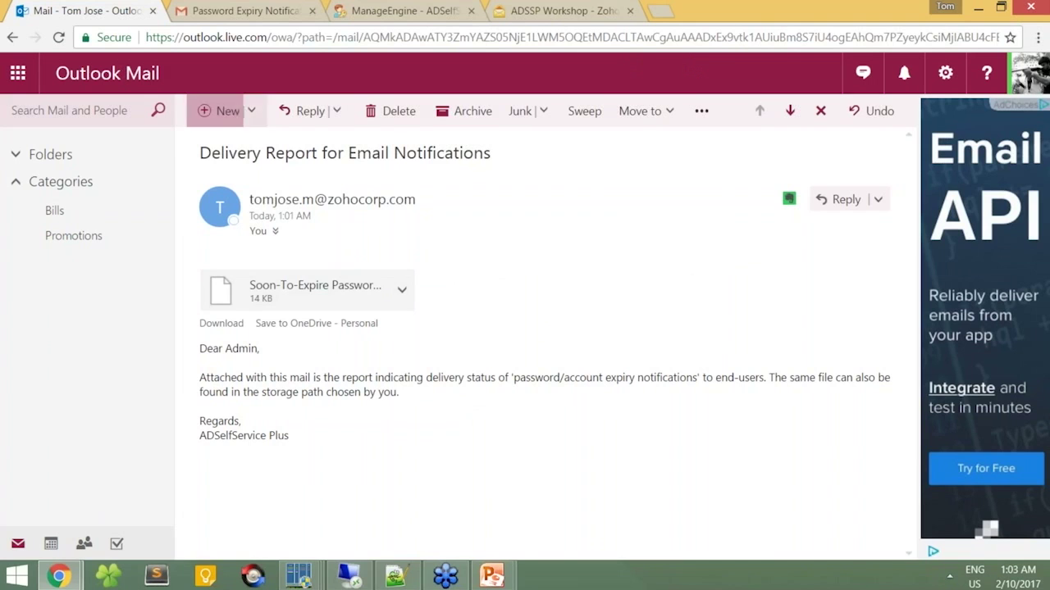
Step: Look over the Password Expired Notification email, then bring up pwdexpiry.html in Notepad++
left_click(820, 111)
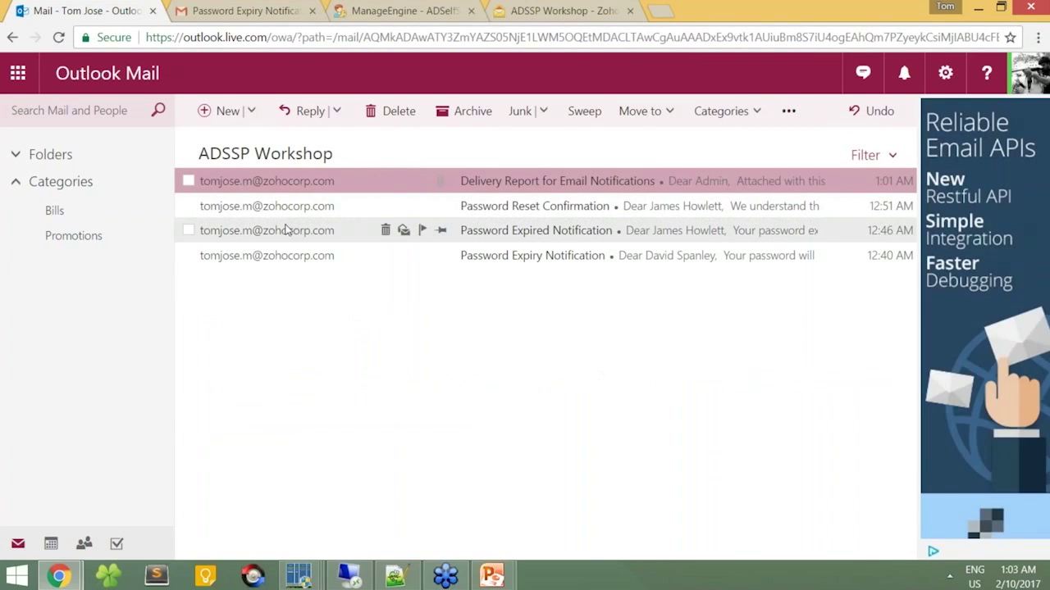
left_click(286, 230)
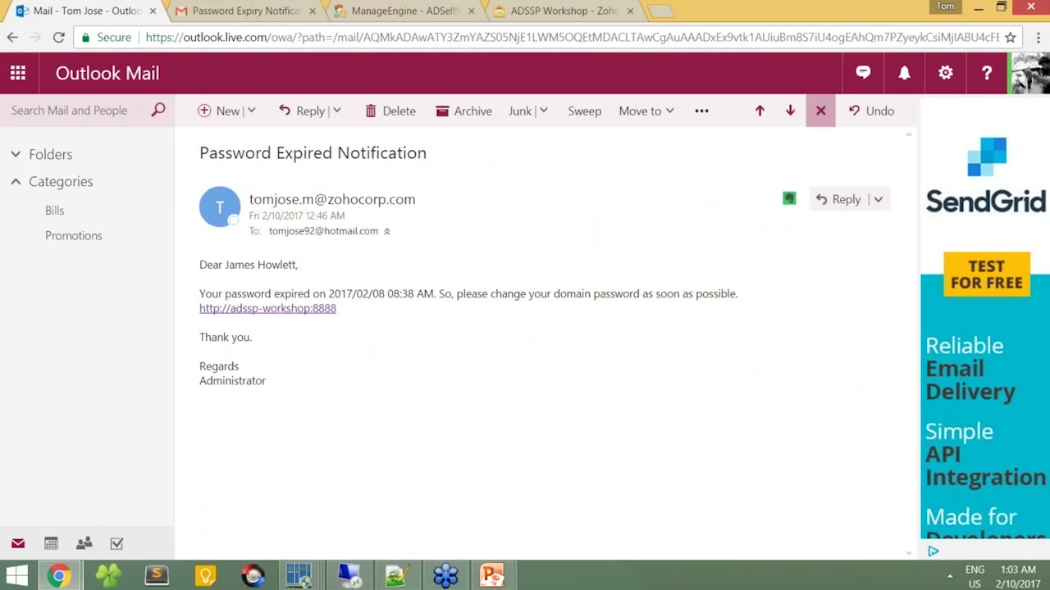
left_click(820, 110)
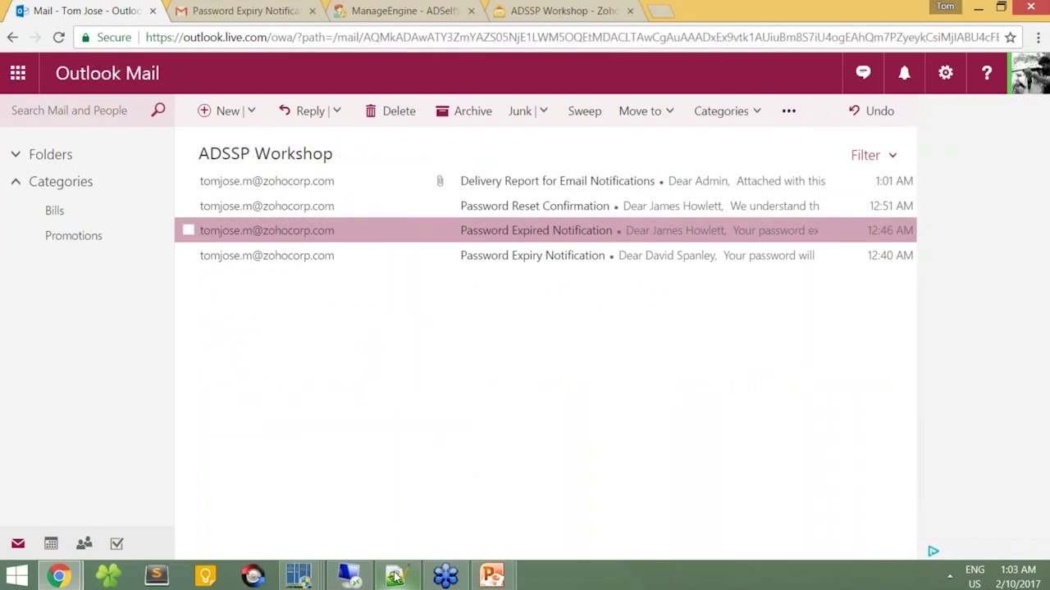
left_click(396, 576)
left_click(528, 293)
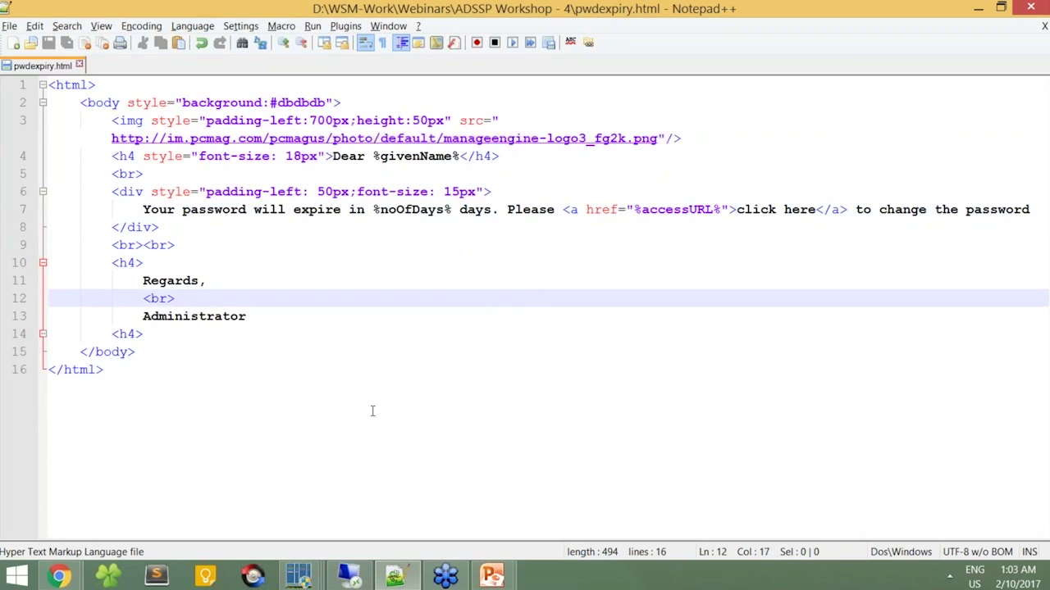
Step: Select and copy the entire pwdexpiry.html template, then bring up ADSelfService Plus in Chrome
left_click_drag(372, 411, 48, 85)
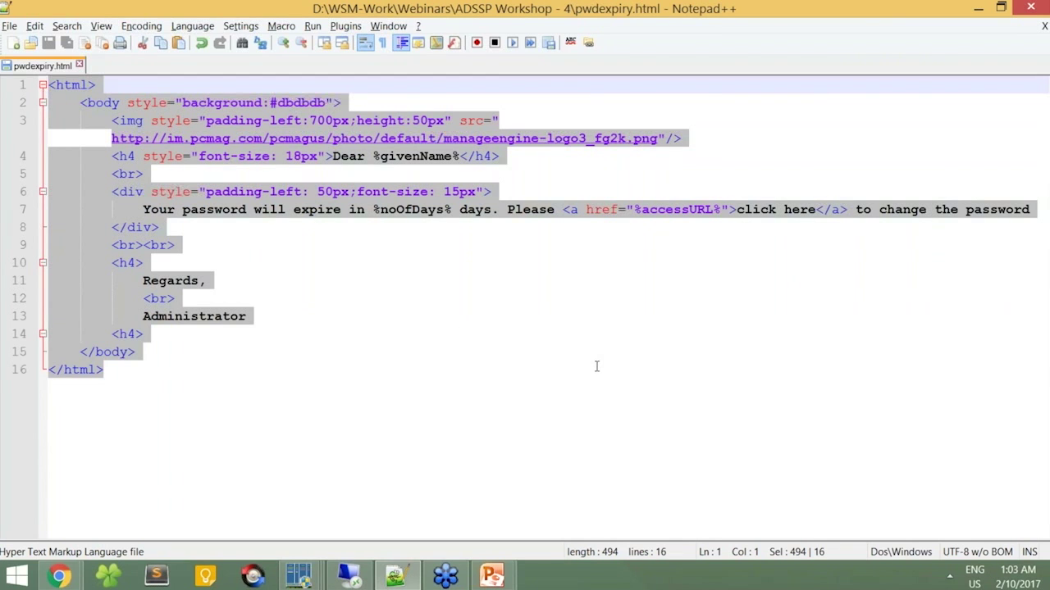
key("alt+Tab")
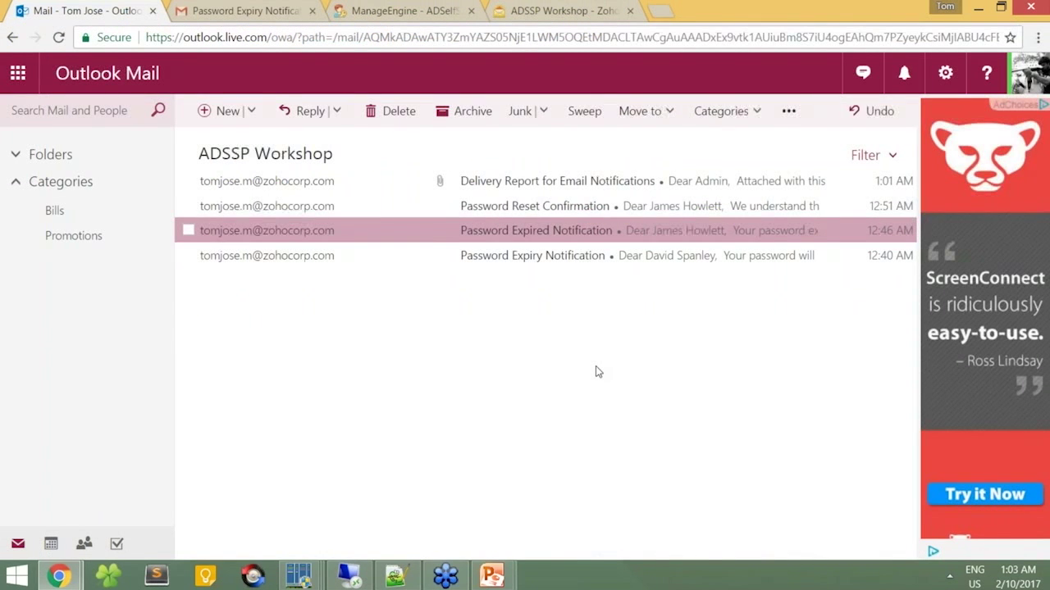
key("alt+Tab")
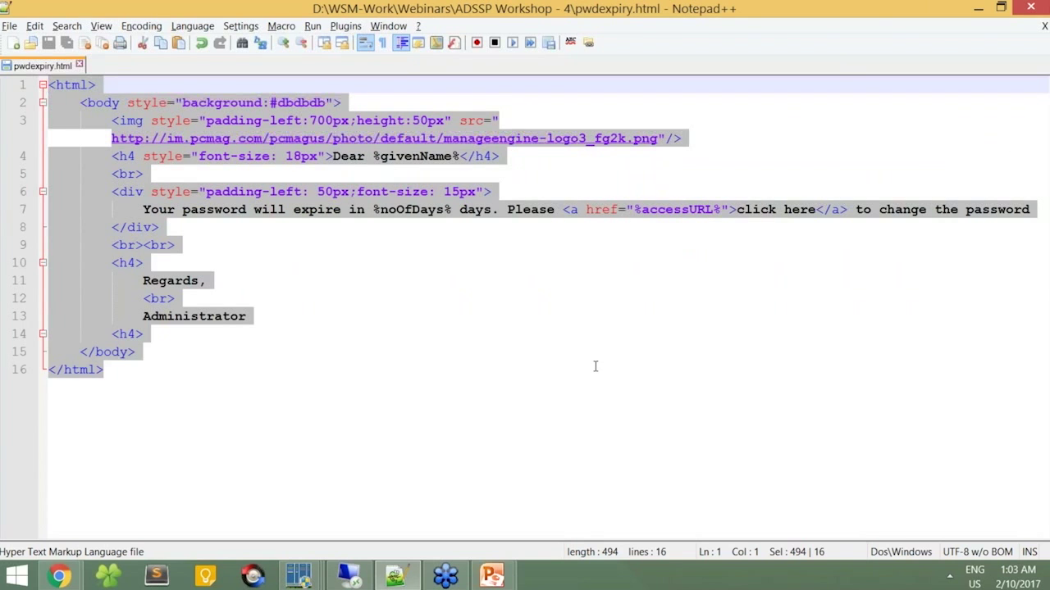
key("alt+Tab")
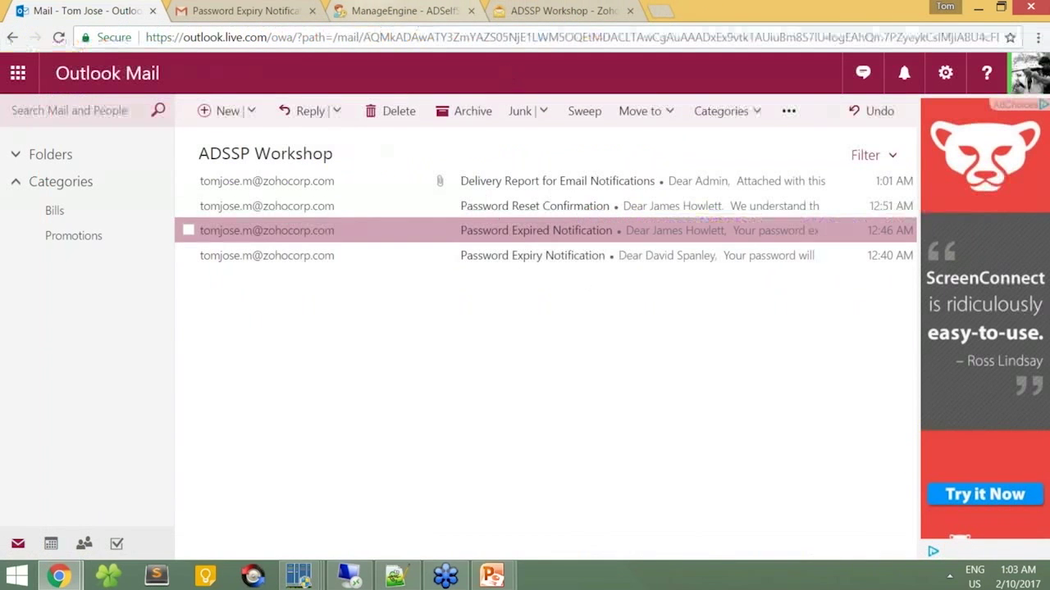
mouse_move(58, 576)
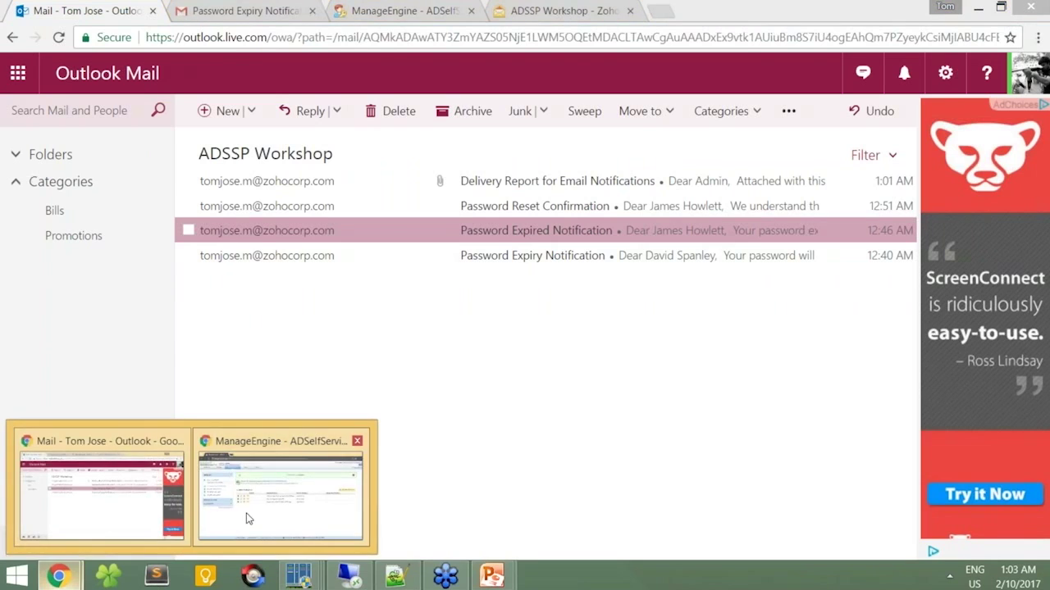
left_click(246, 520)
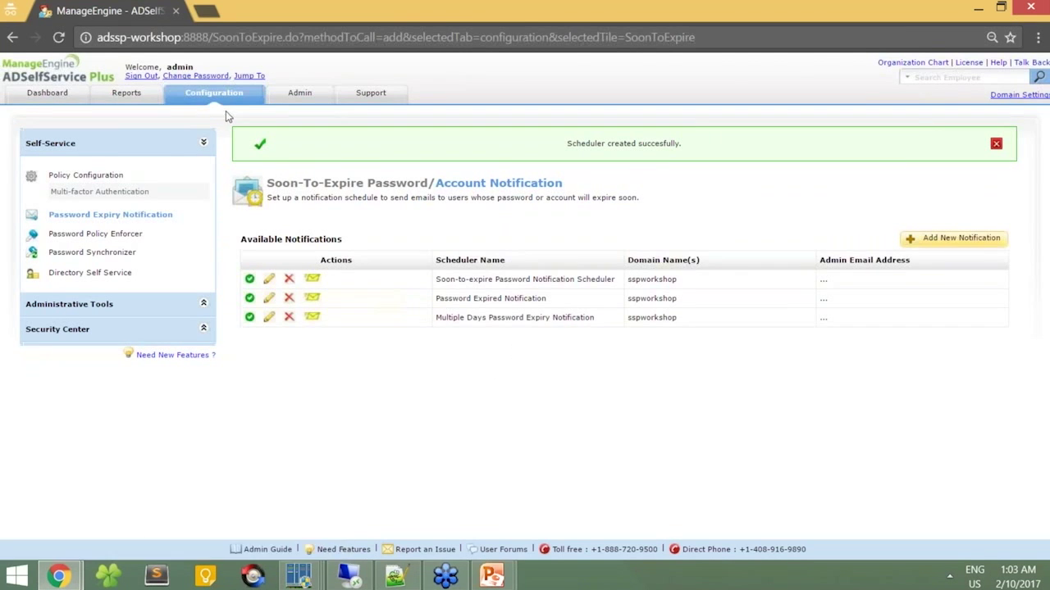
Step: Replace the Soon-to-expire scheduler's SMS/Mail Content with the pasted HTML template and save it
left_click(106, 215)
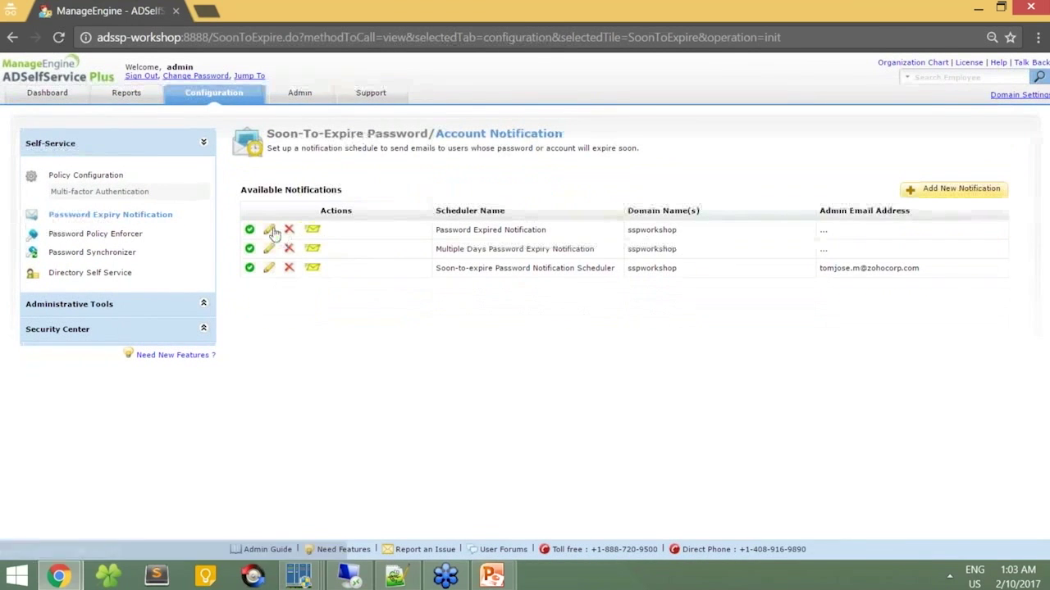
left_click(270, 271)
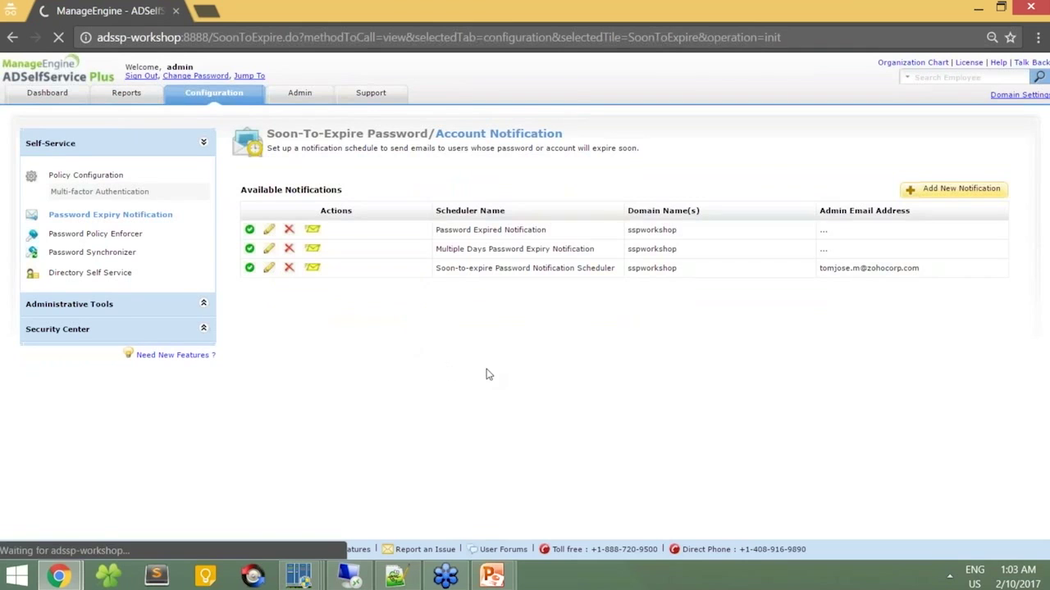
left_click(656, 408)
key("ctrl+a")
key("ctrl+v")
scroll(742, 387, "up", 10)
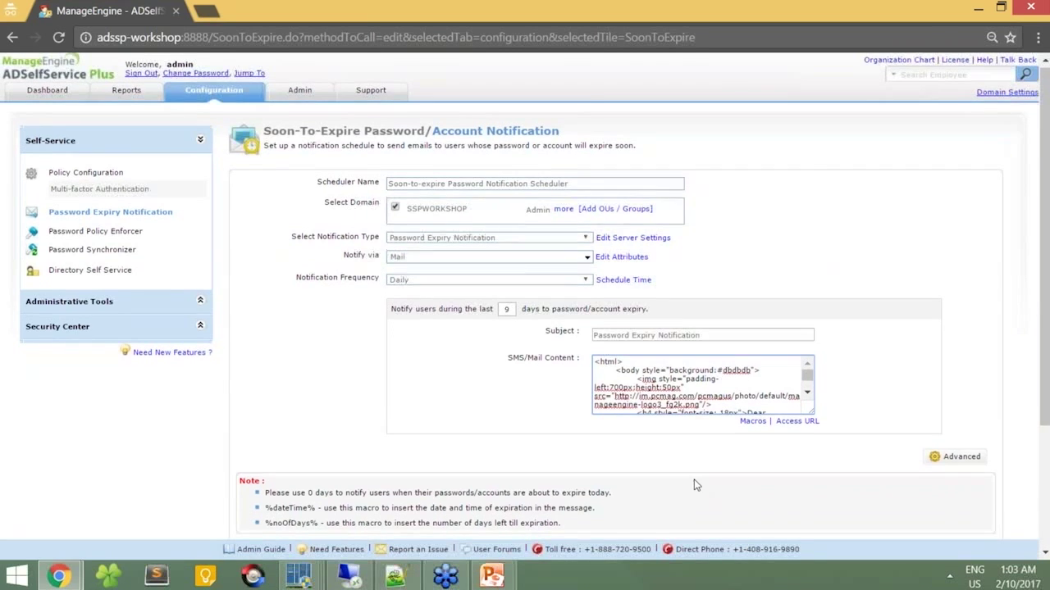
scroll(694, 483, "down", 2)
left_click(569, 447)
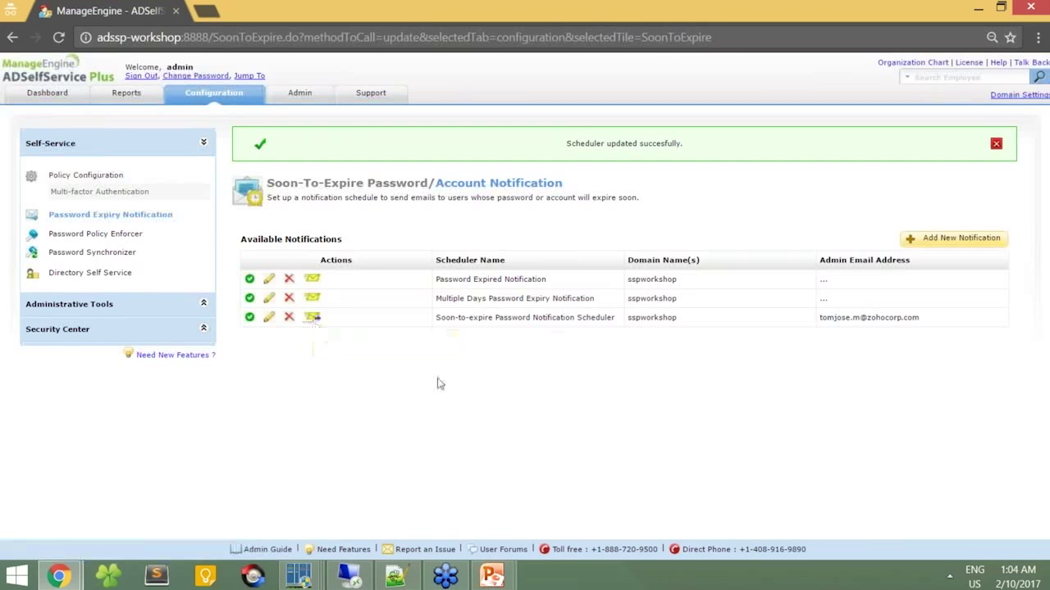
key("alt+Tab")
key("Tab")
key("Tab")
key("Tab")
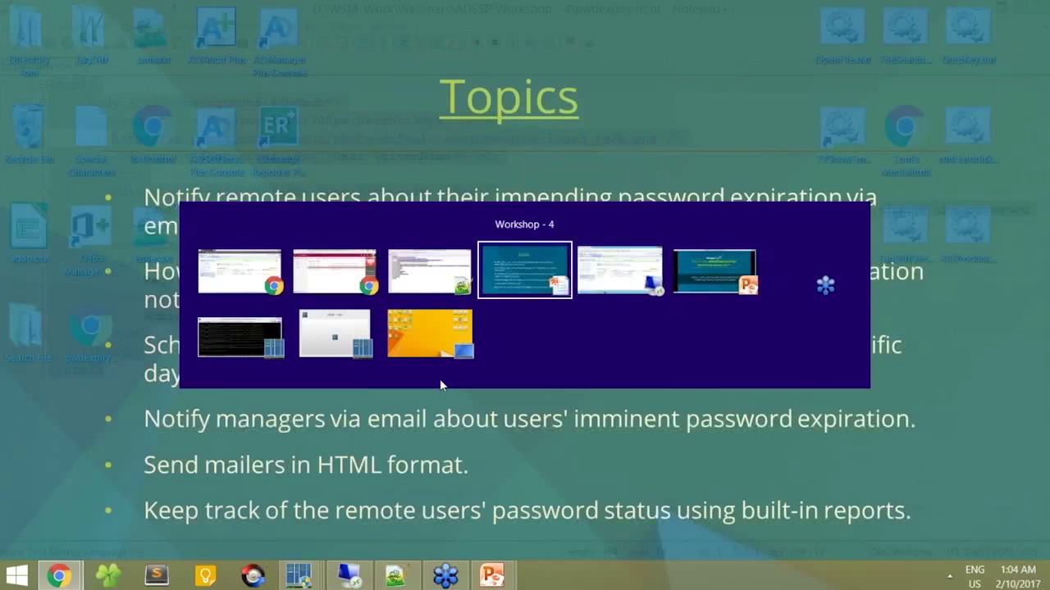
Step: Open the Password Expiry Notification conversation in Gmail's Work/ADSSP Workshop label, showing raw HTML
key("shift+Tab")
key("shift+Tab")
key("shift+Tab")
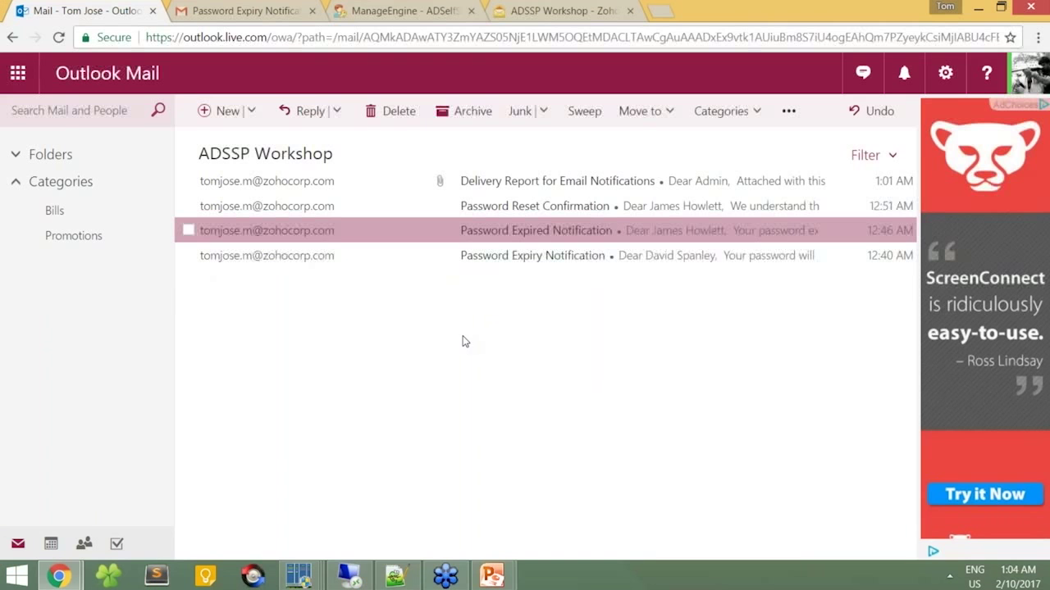
left_click(242, 11)
left_click(174, 116)
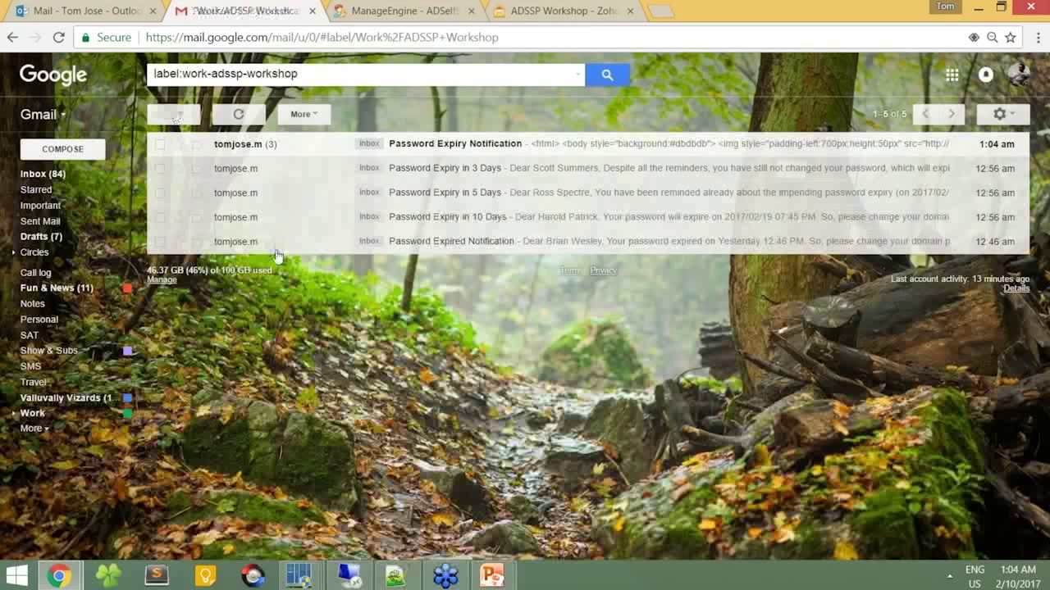
left_click(289, 146)
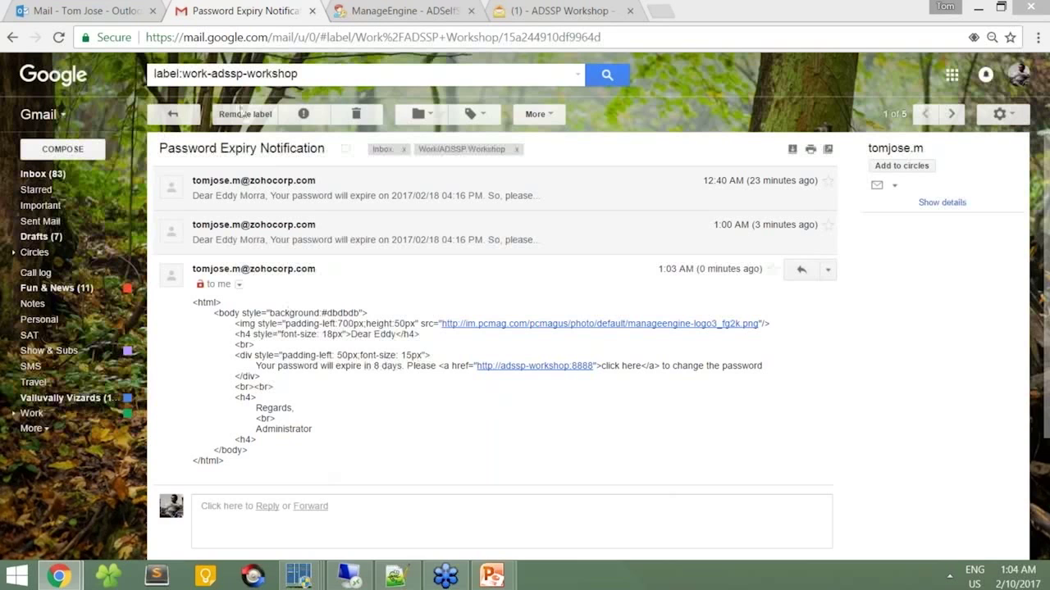
Step: Enter the SMTP authentication password under Server Settings' Advanced Settings, save, and open Configuration
mouse_move(58, 575)
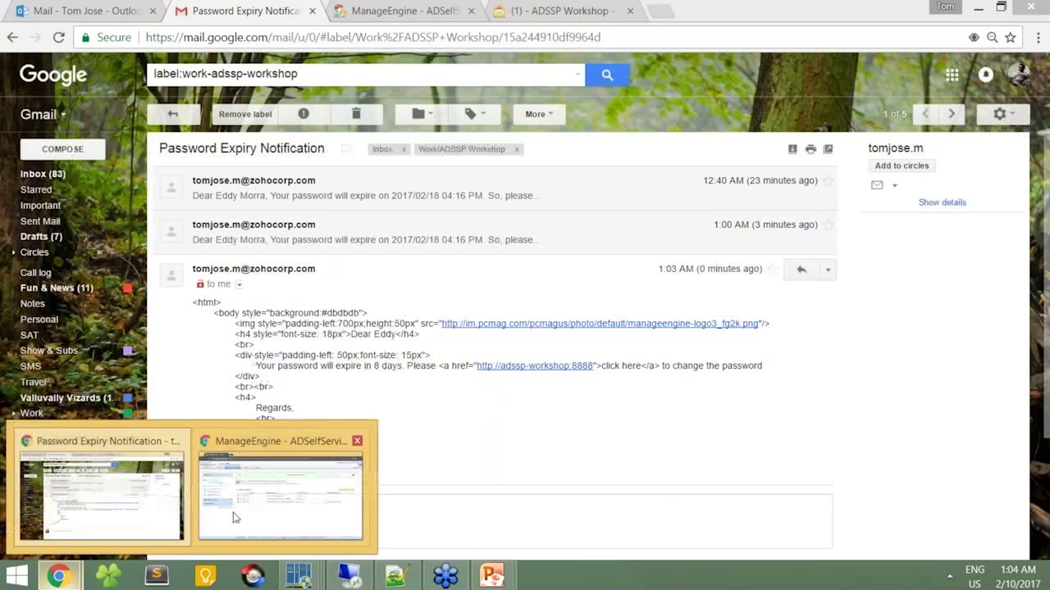
left_click(296, 492)
left_click(305, 96)
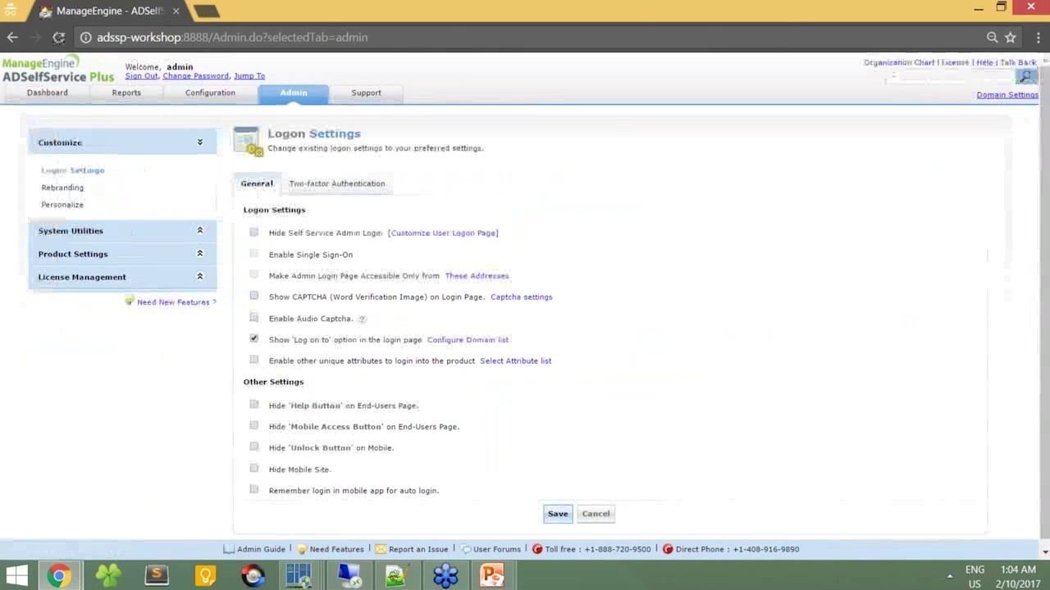
left_click(72, 254)
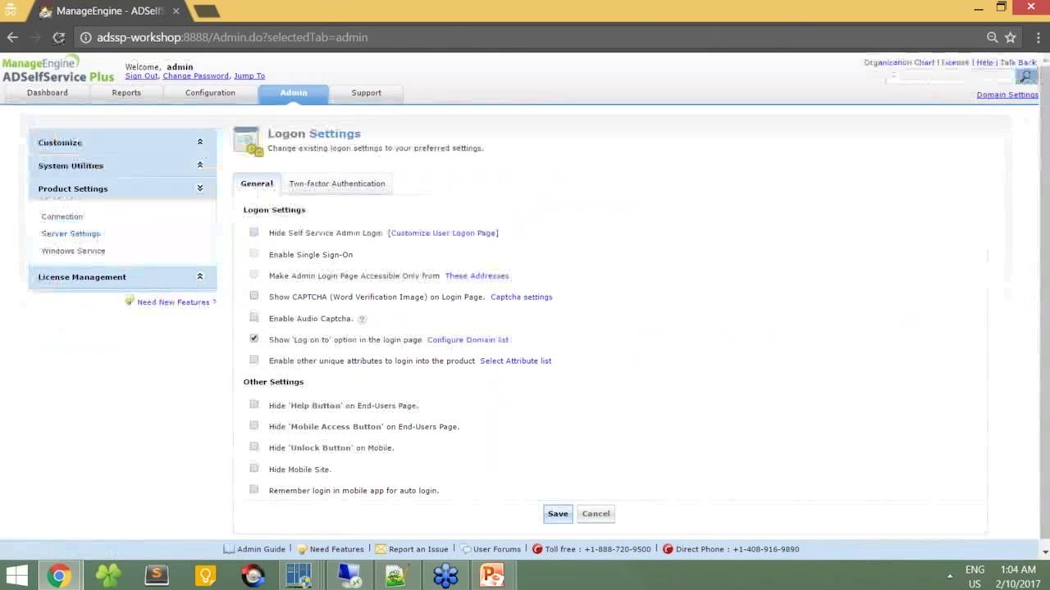
left_click(90, 235)
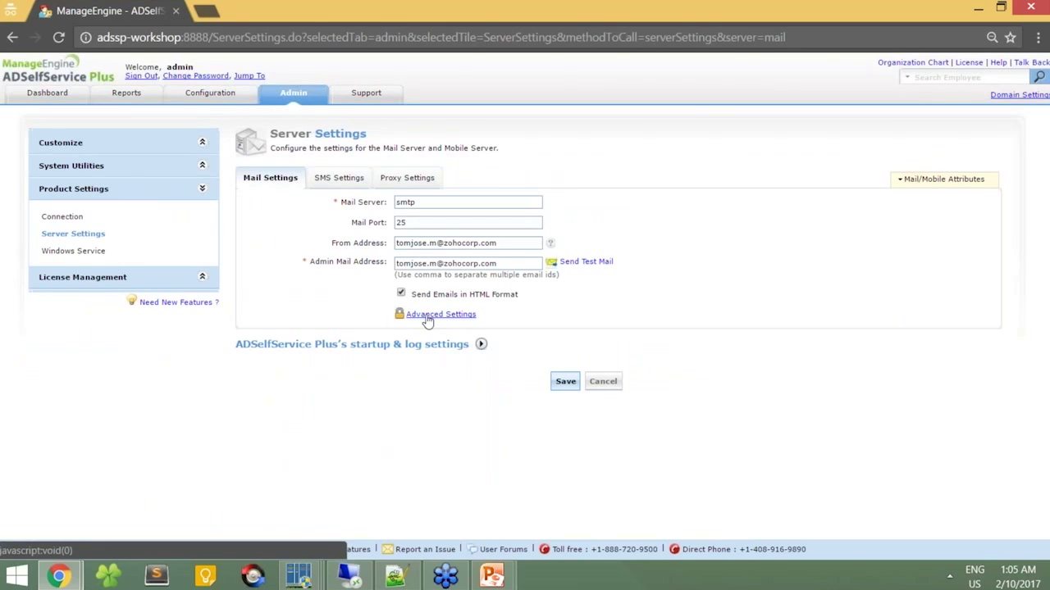
left_click(428, 320)
left_click(526, 335)
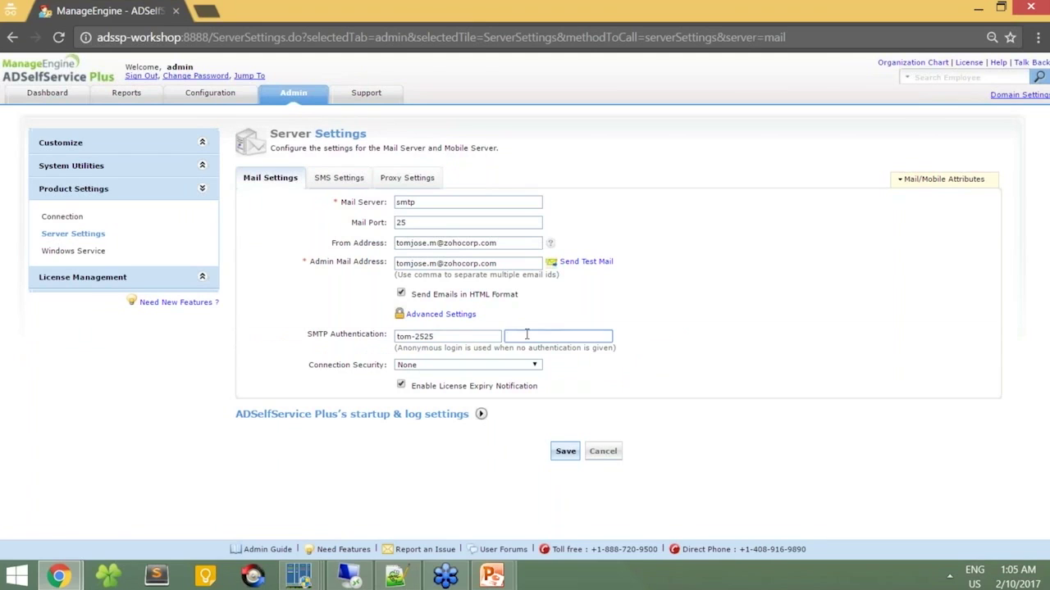
type("••••••••••••••")
left_click(565, 451)
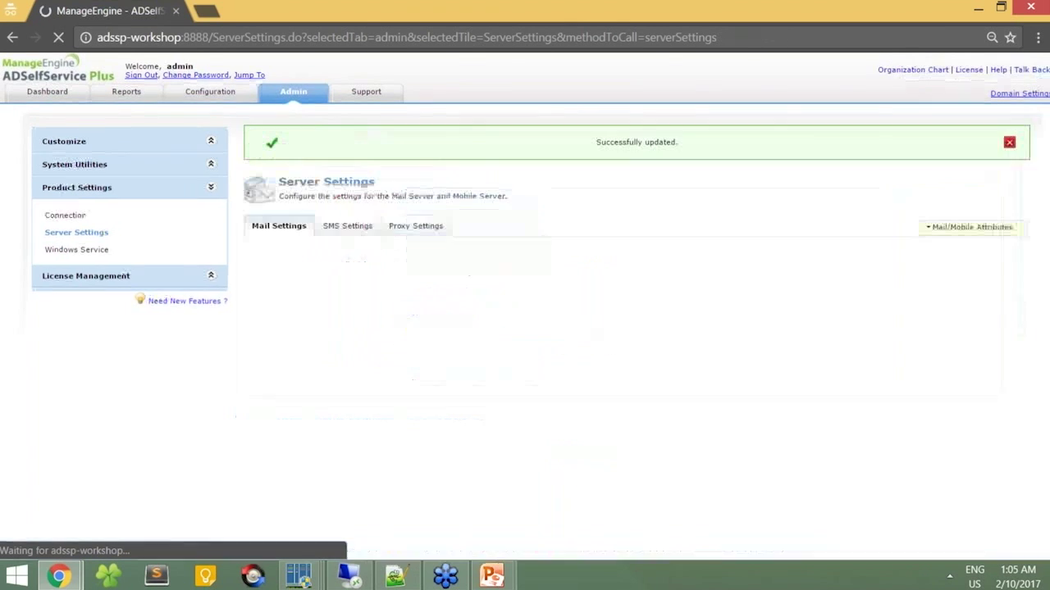
left_click(229, 97)
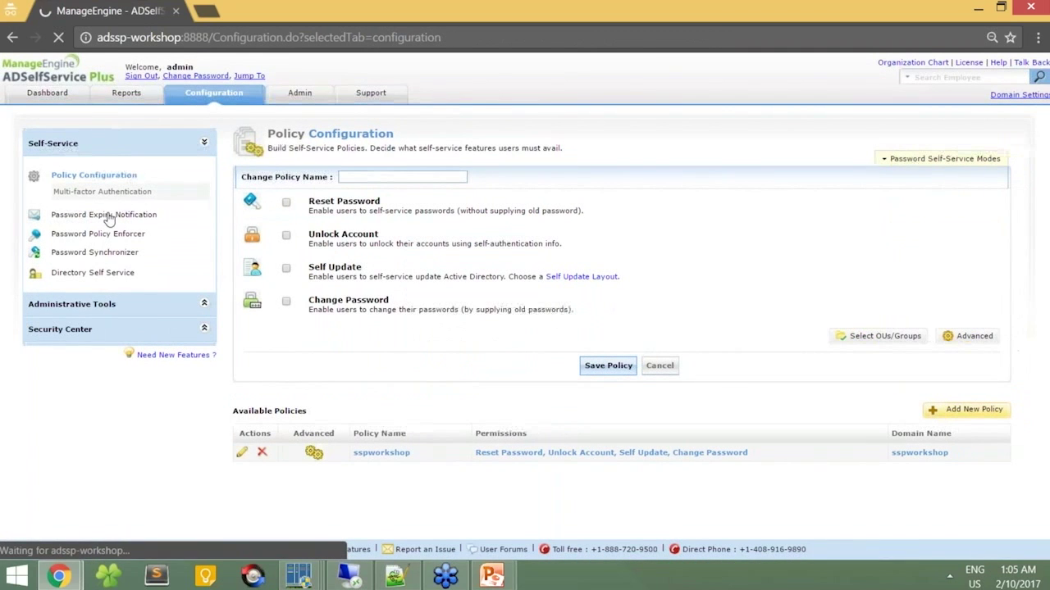
Step: Run the Soon-to-expire Password Notification Scheduler now, then return to Gmail's workshop label list
left_click(197, 218)
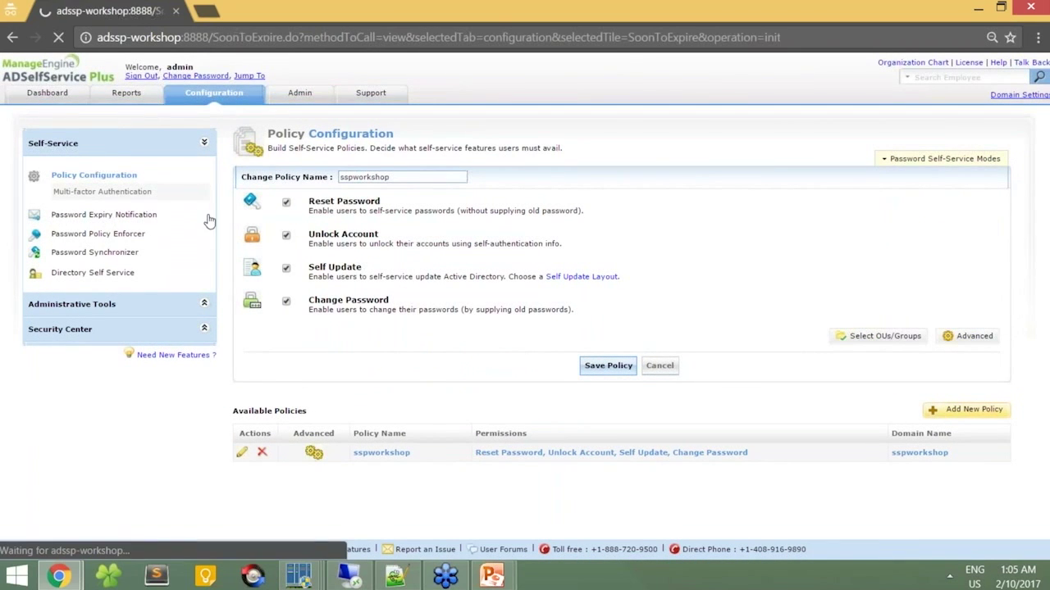
left_click(314, 271)
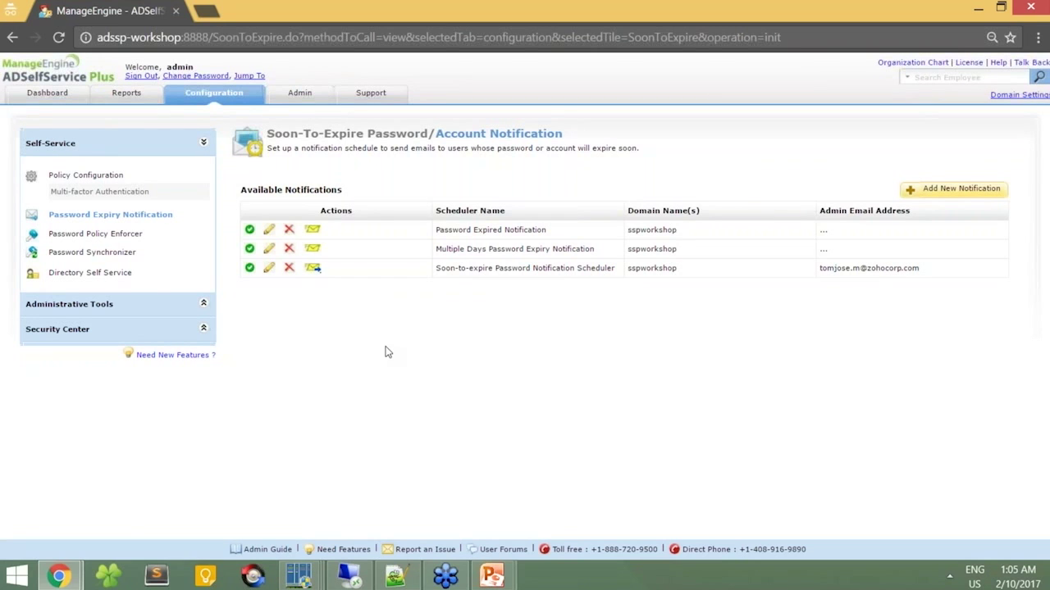
key("alt+Tab")
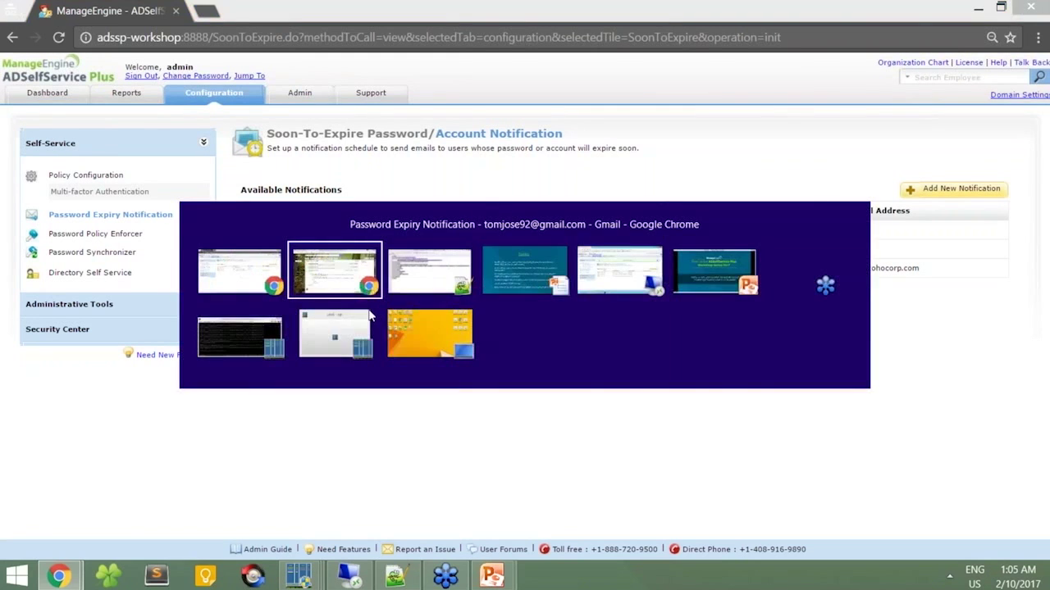
left_click(170, 116)
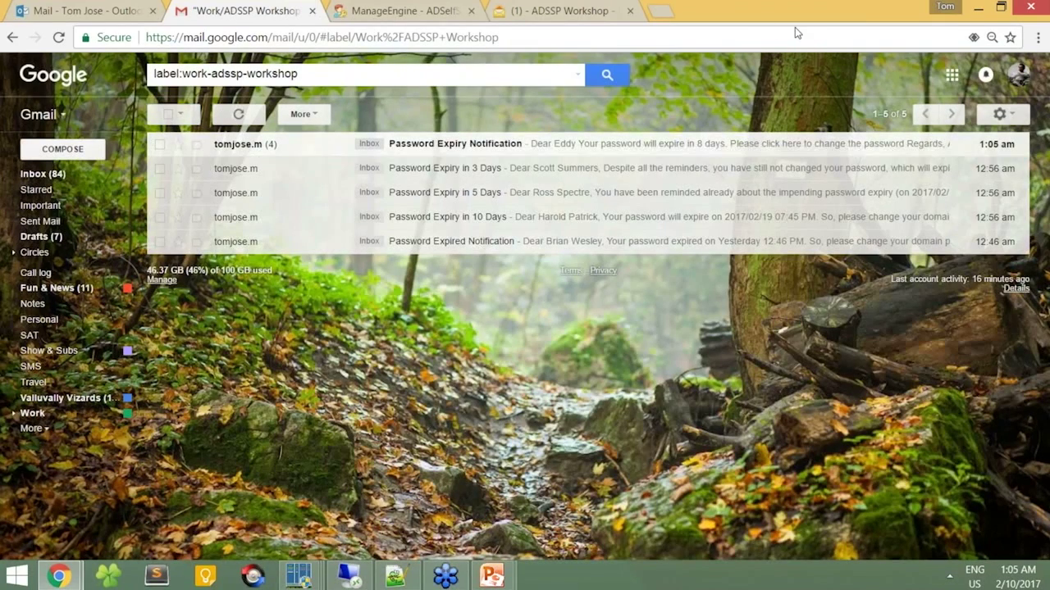
Step: Open the new formatted notification email and test its 'click here' change-password link
left_click(228, 146)
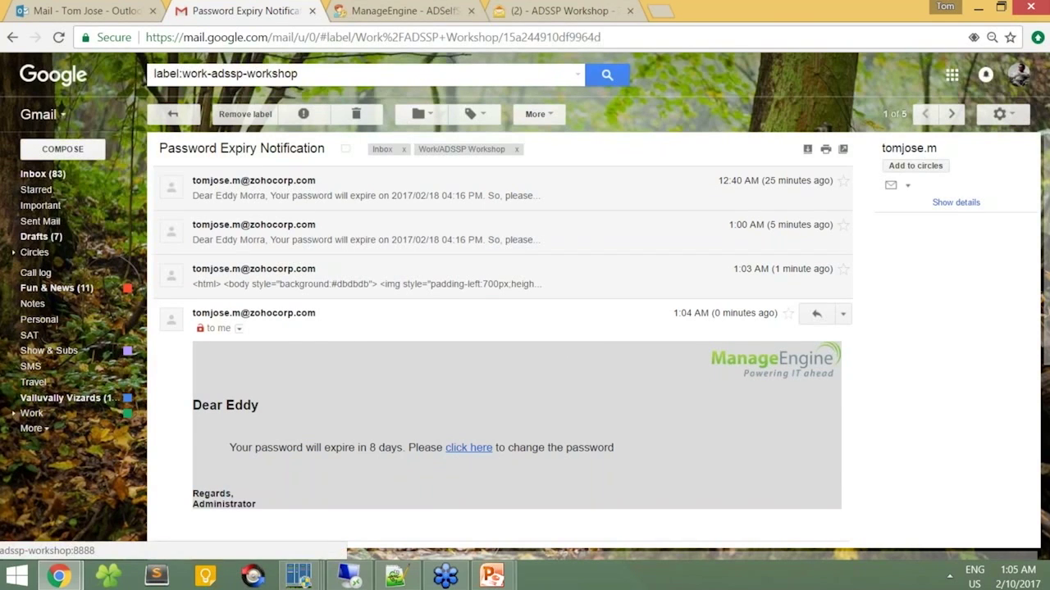
left_click(469, 447)
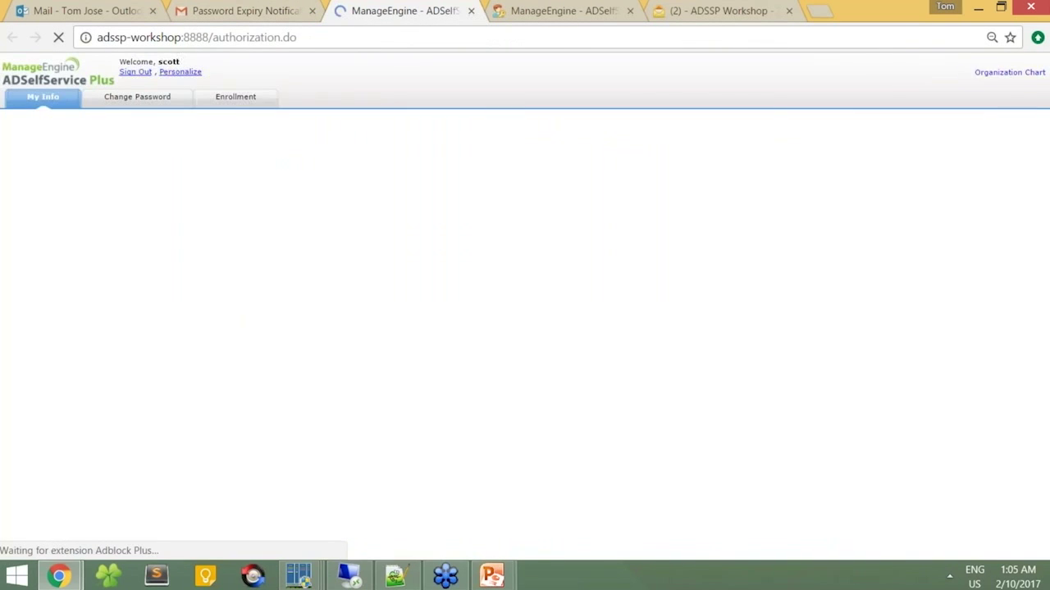
left_click(287, 7)
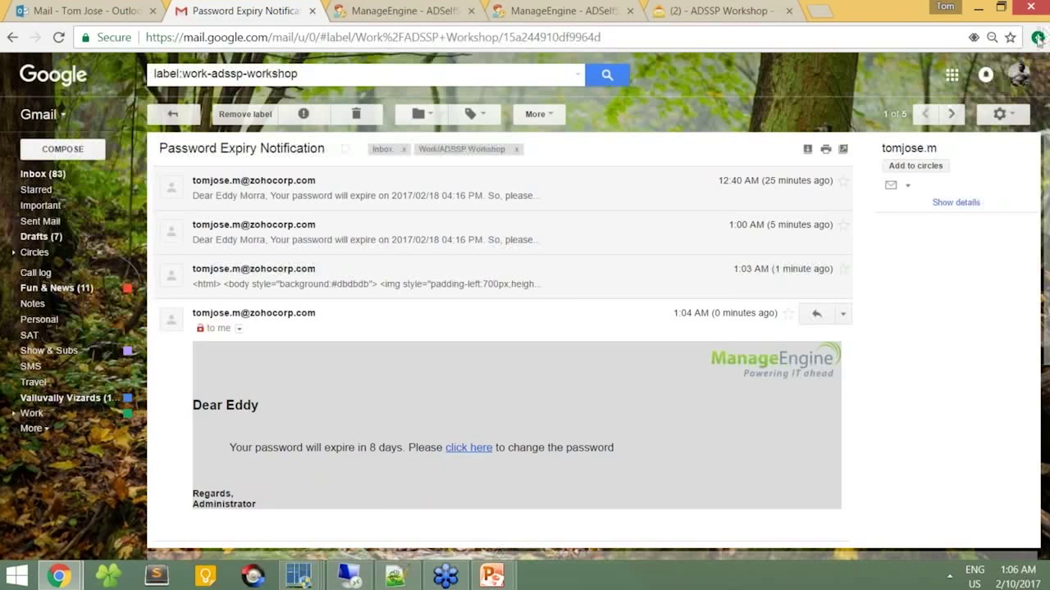
Step: Bring the Workshop - 4 slideshow's Topics slide to the front in PowerPoint
mouse_move(492, 576)
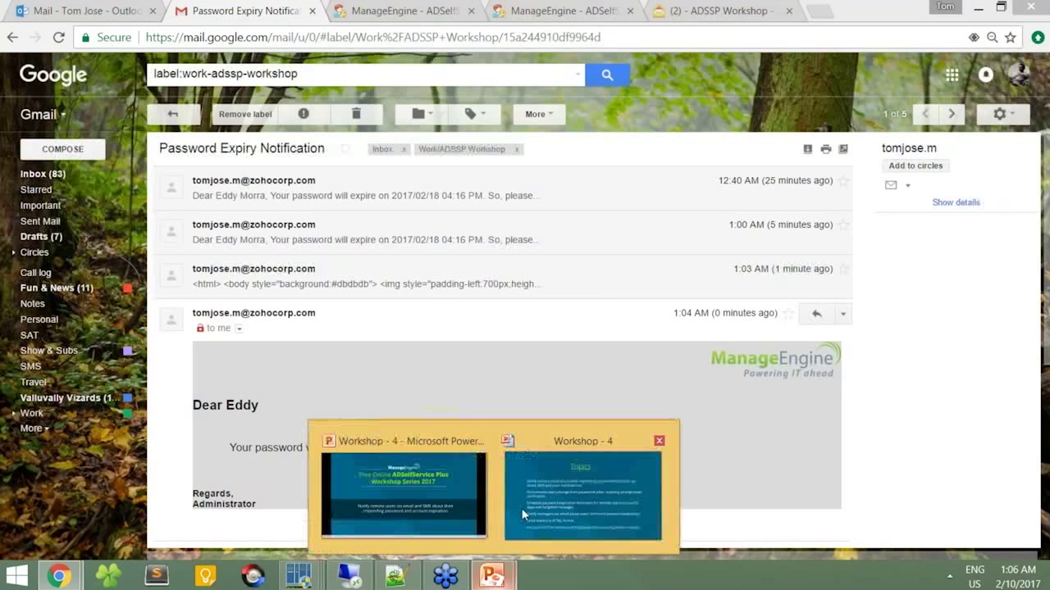
left_click(523, 507)
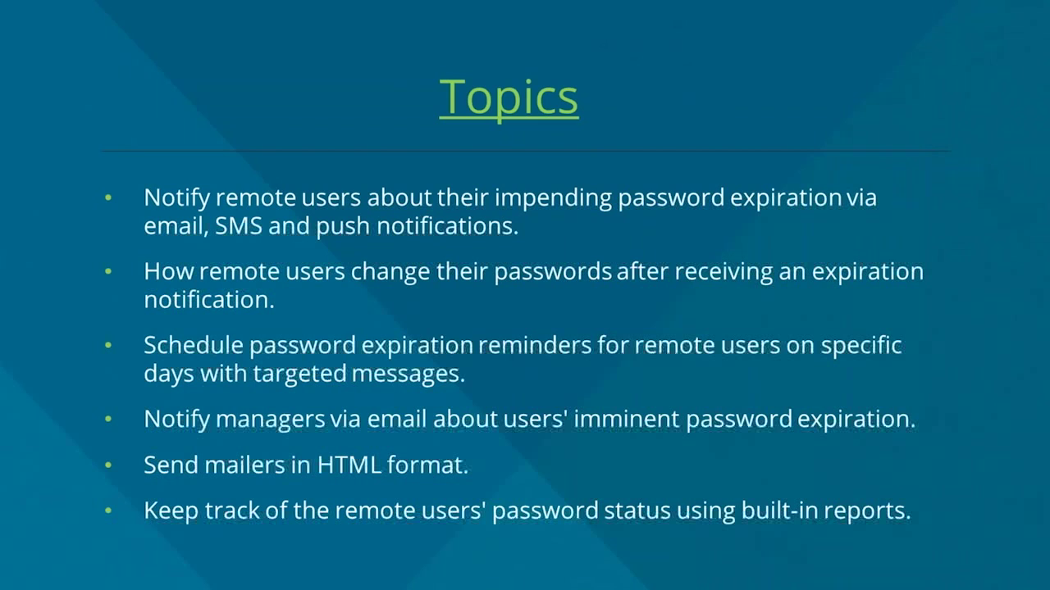
Step: Generate the Soon-To-Expire Password Users Report under User Reports
key("alt+Tab")
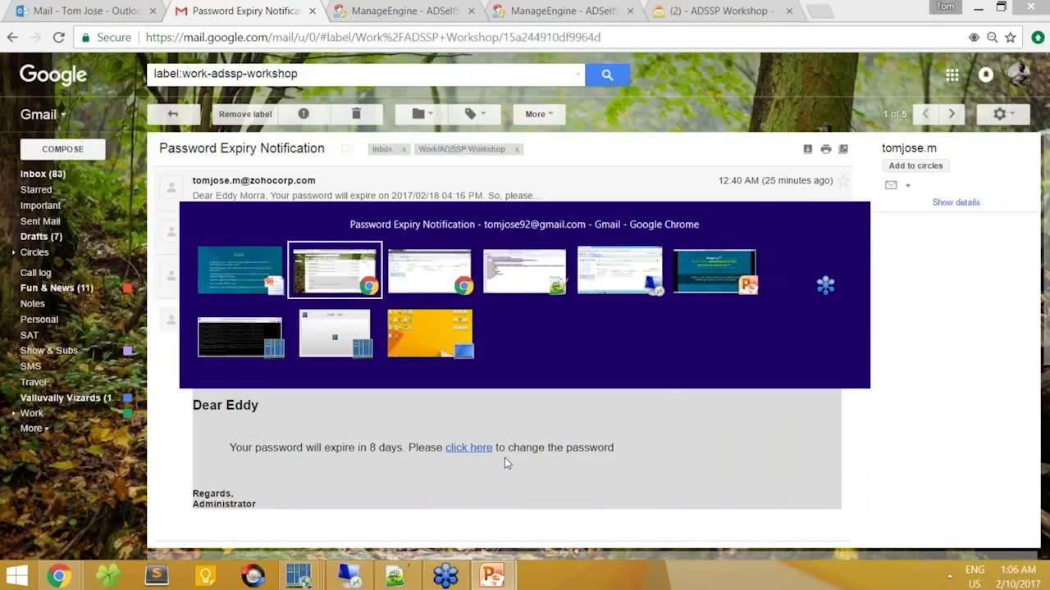
left_click(113, 94)
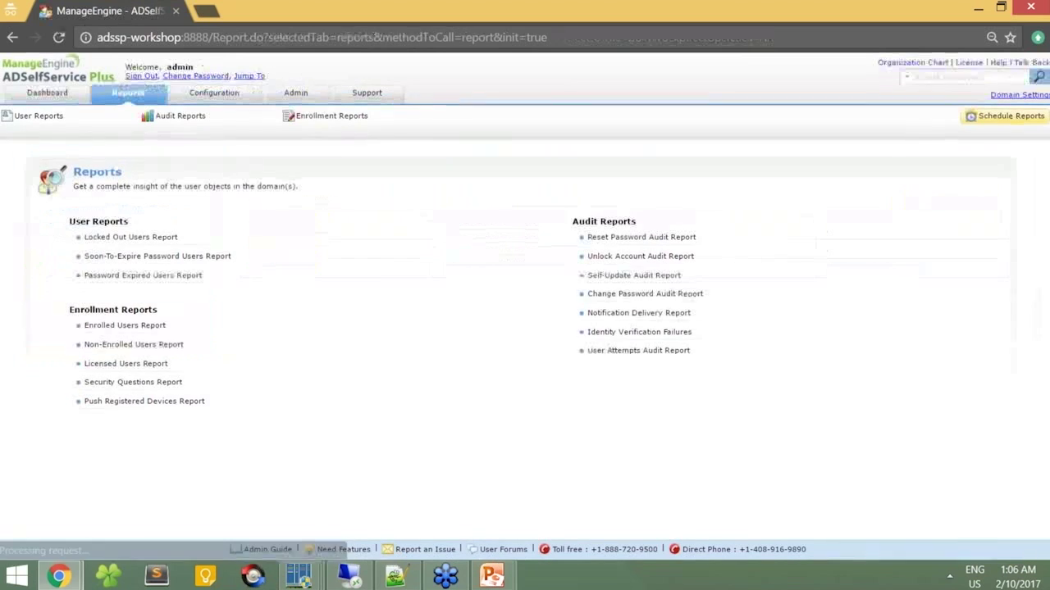
mouse_move(59, 119)
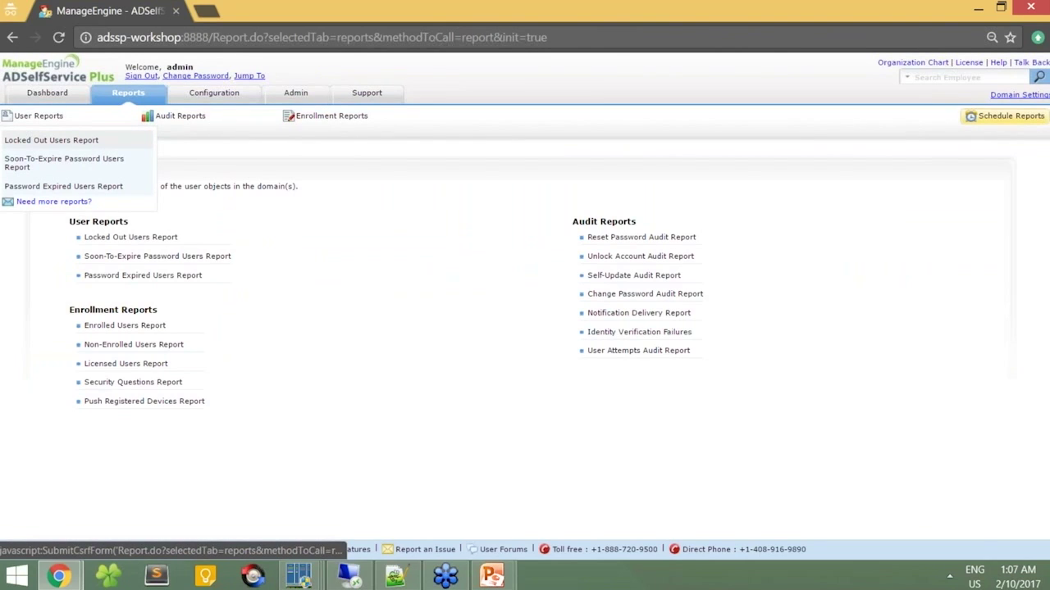
left_click(45, 160)
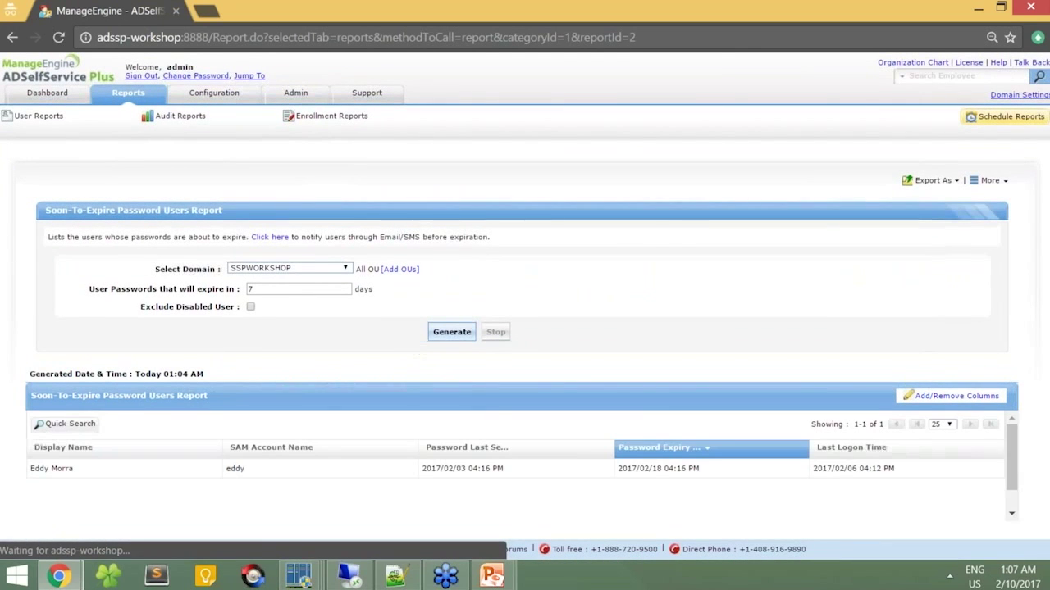
left_click(430, 335)
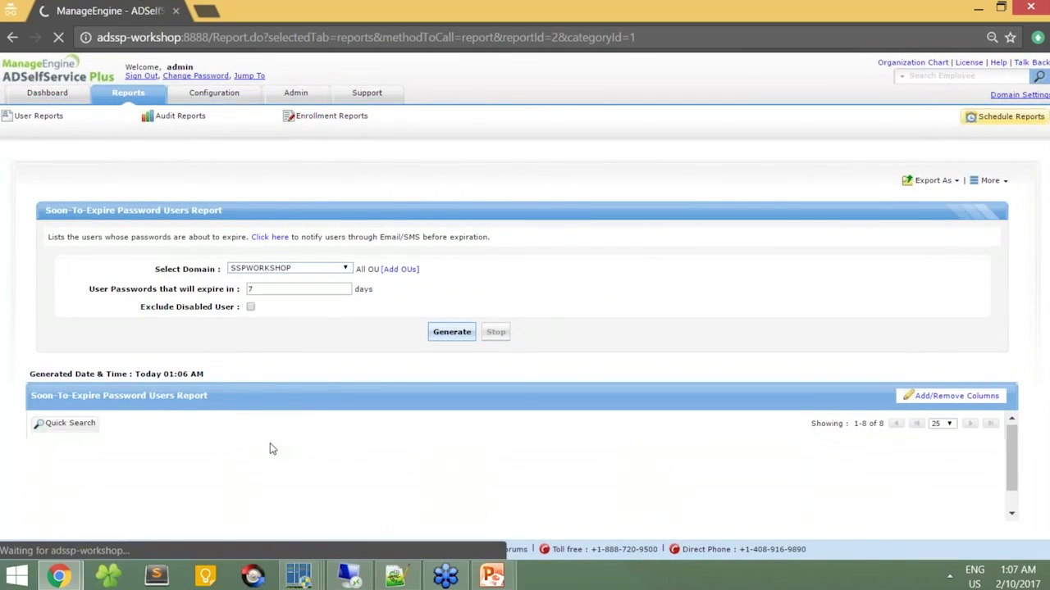
scroll(525, 328, "down", 3)
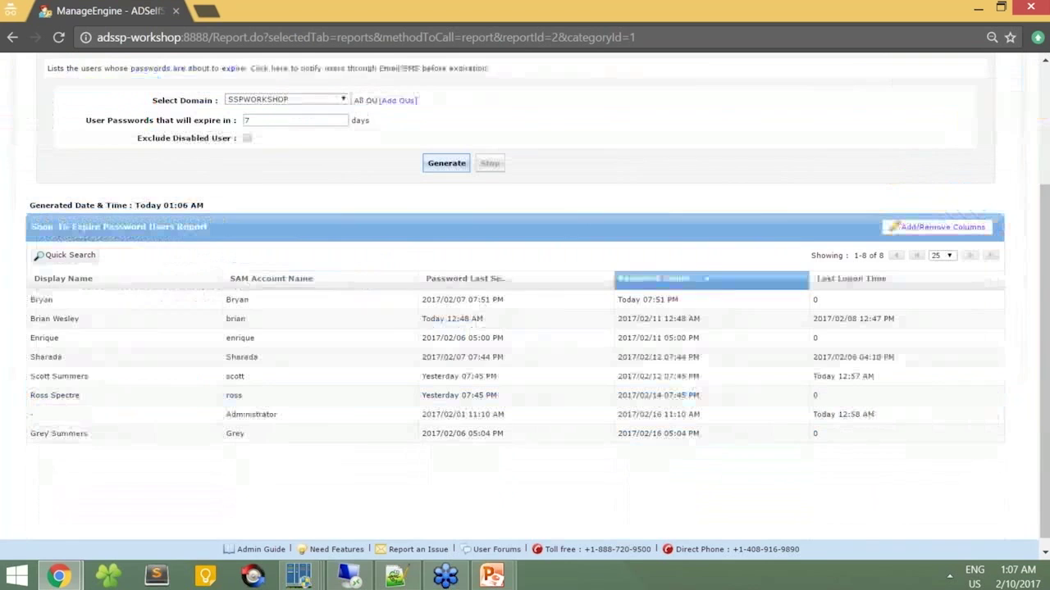
scroll(525, 328, "up", 3)
Step: Generate the Password Expired Users Report, listing six users with expired passwords
left_click(21, 116)
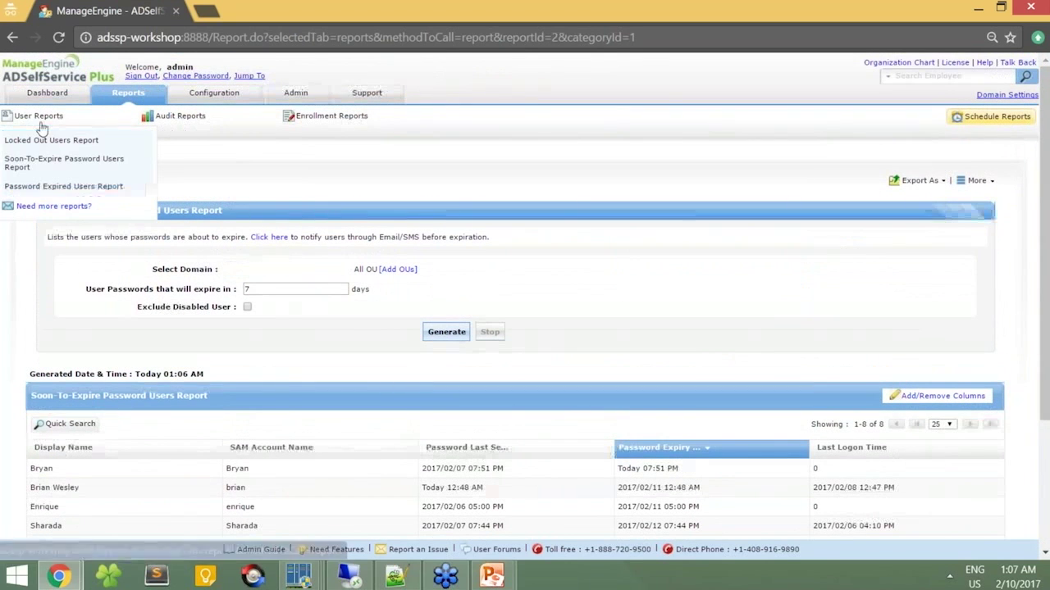
left_click(39, 187)
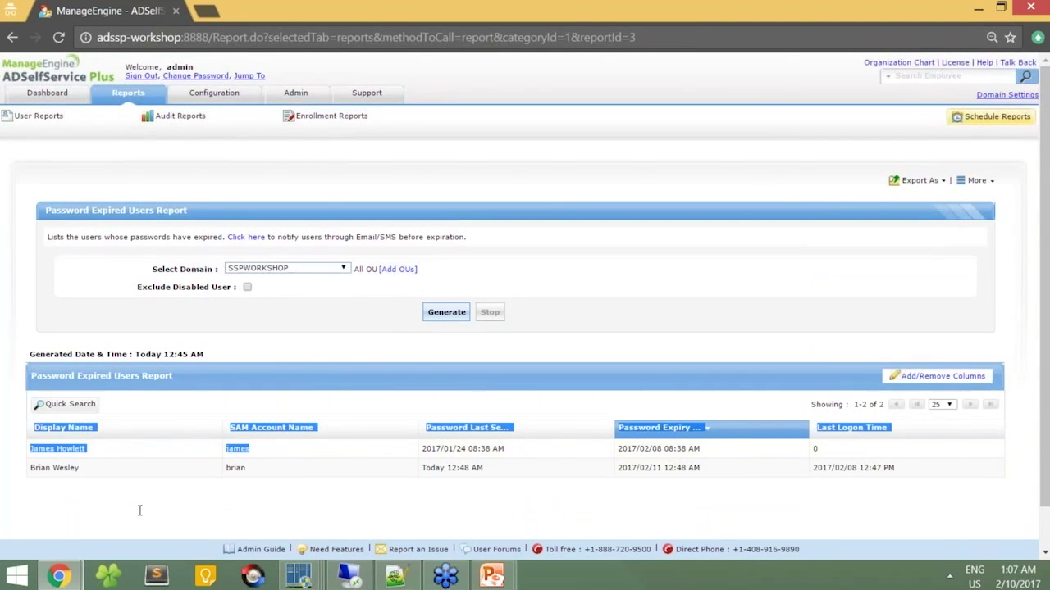
left_click(441, 314)
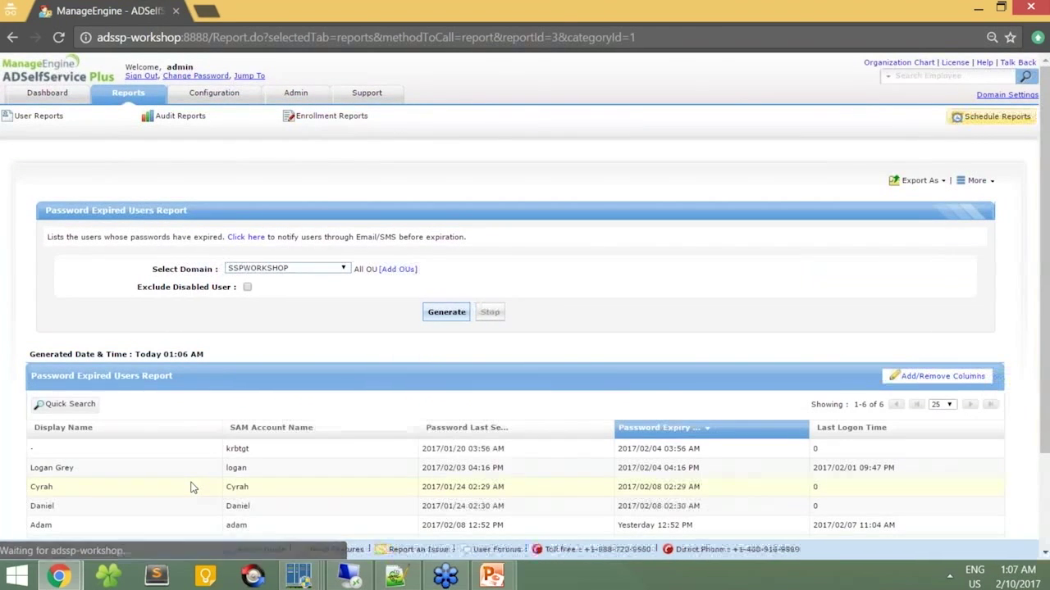
scroll(194, 484, "down", 1)
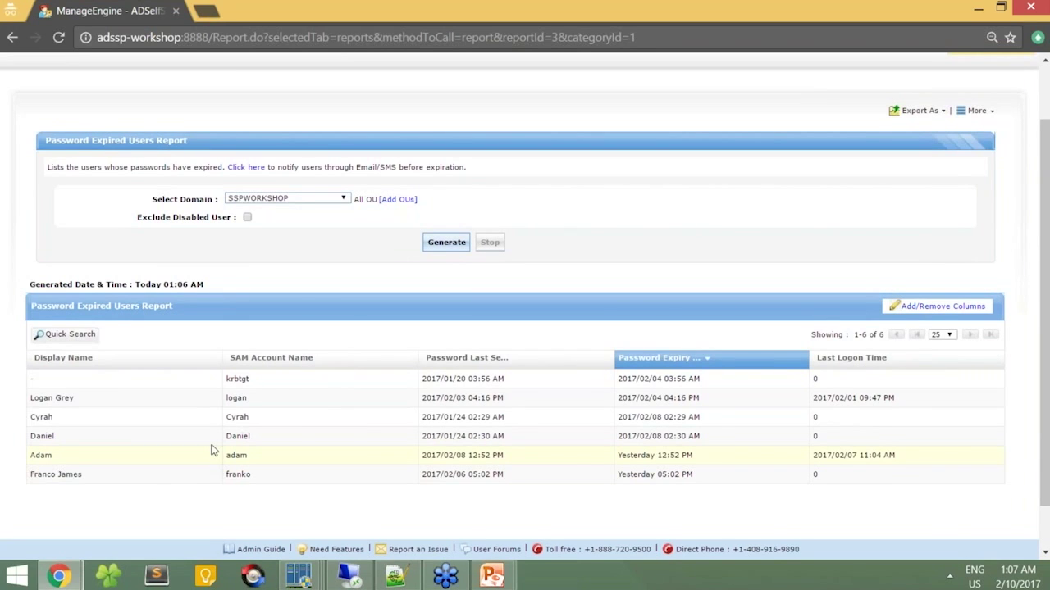
scroll(234, 389, "up", 2)
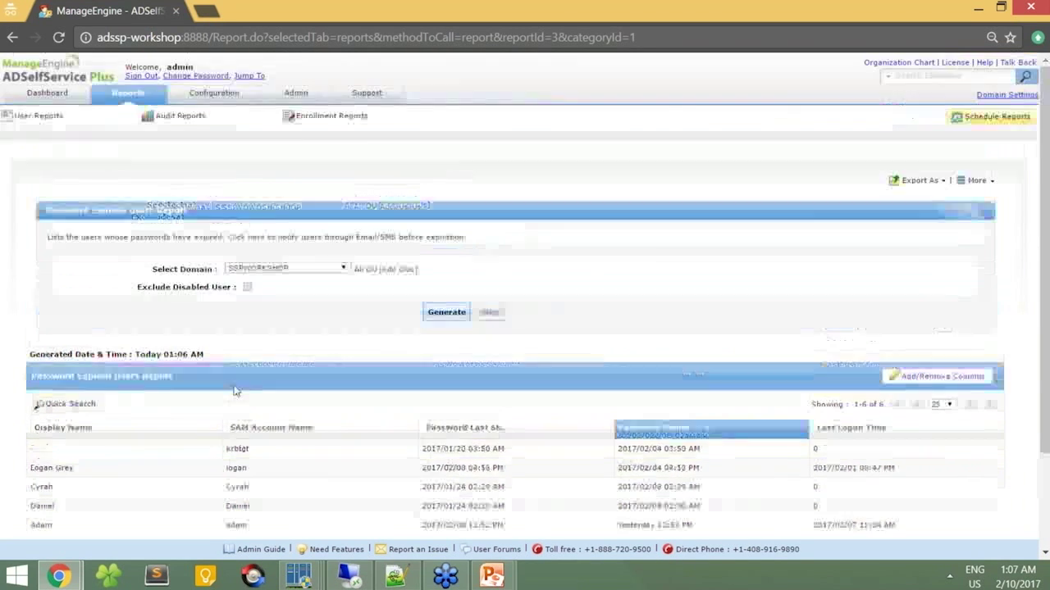
mouse_move(206, 114)
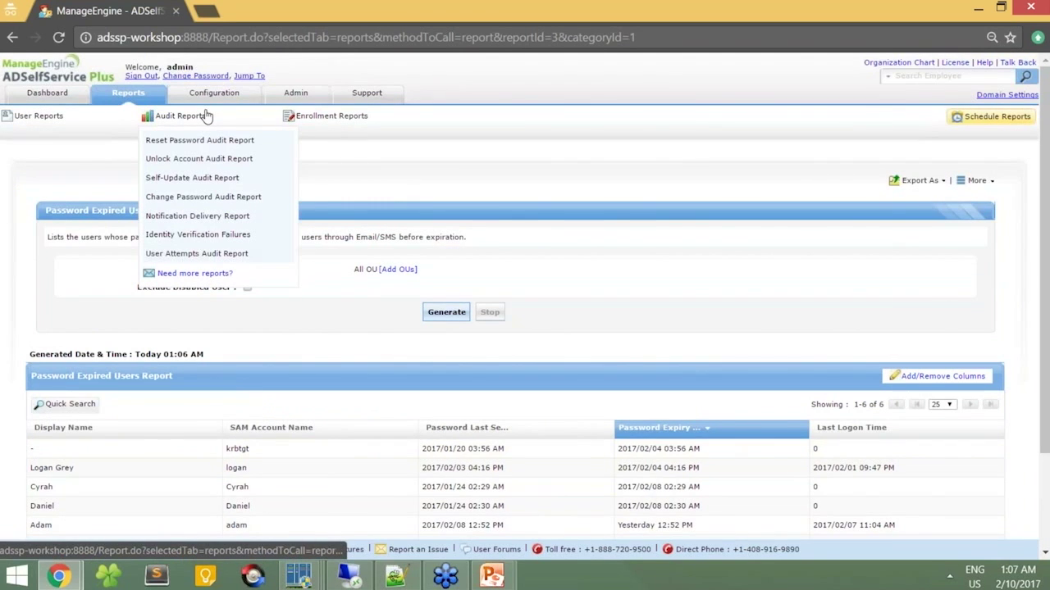
Step: View the Reset Password audit report, then the Change Password audit report
left_click(197, 142)
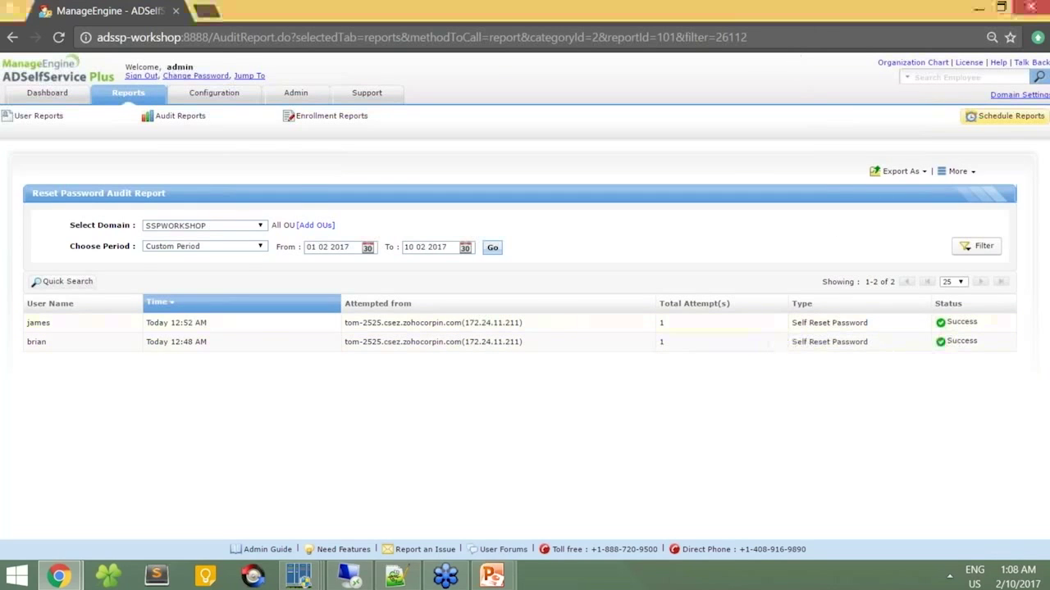
mouse_move(206, 120)
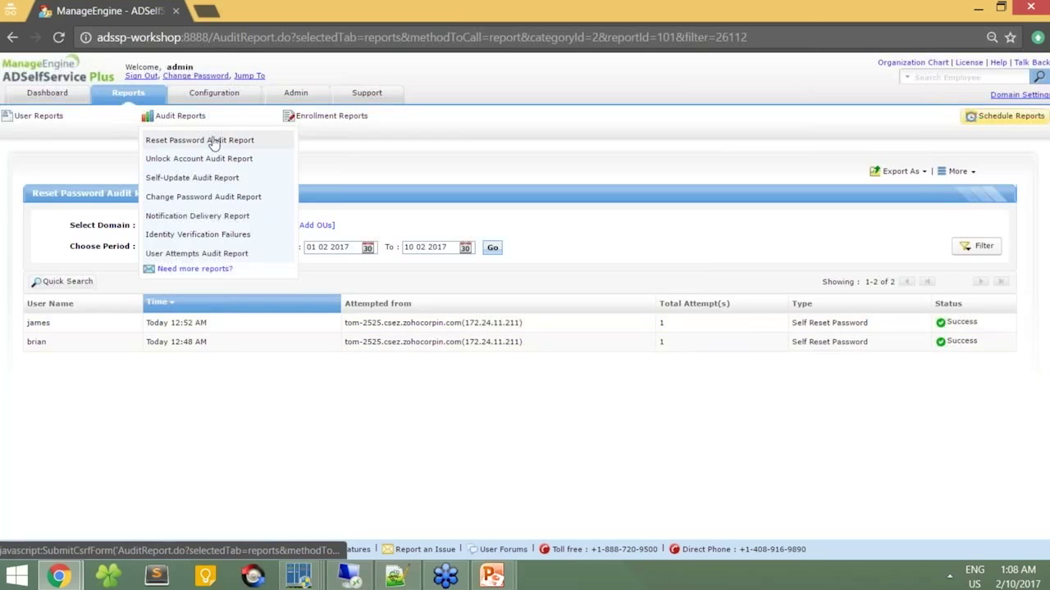
left_click(181, 199)
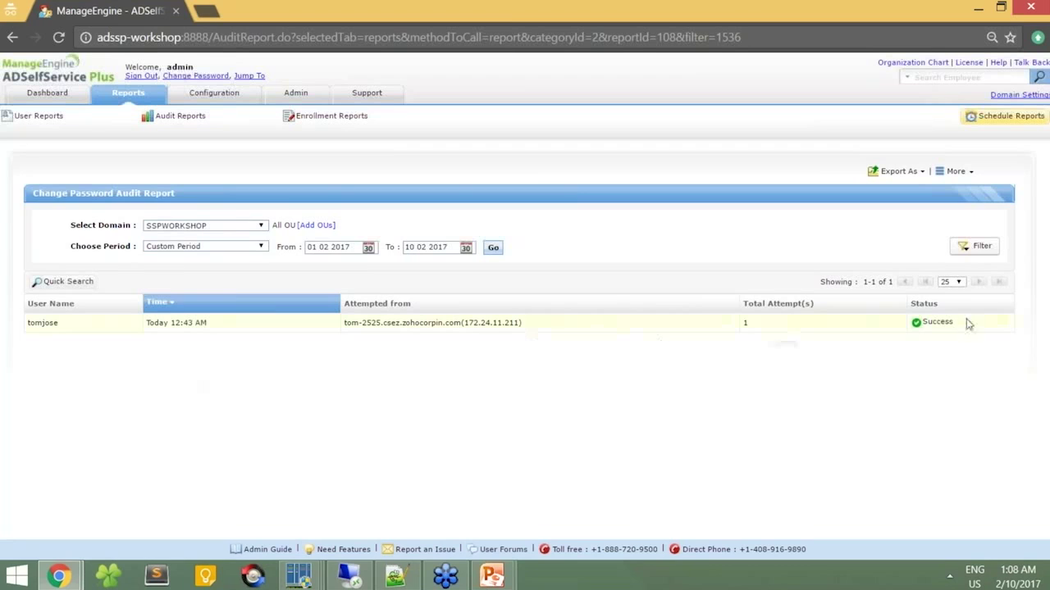
Step: Inspect the status filter and OU picker of the Change Password report without changing anything
left_click(971, 250)
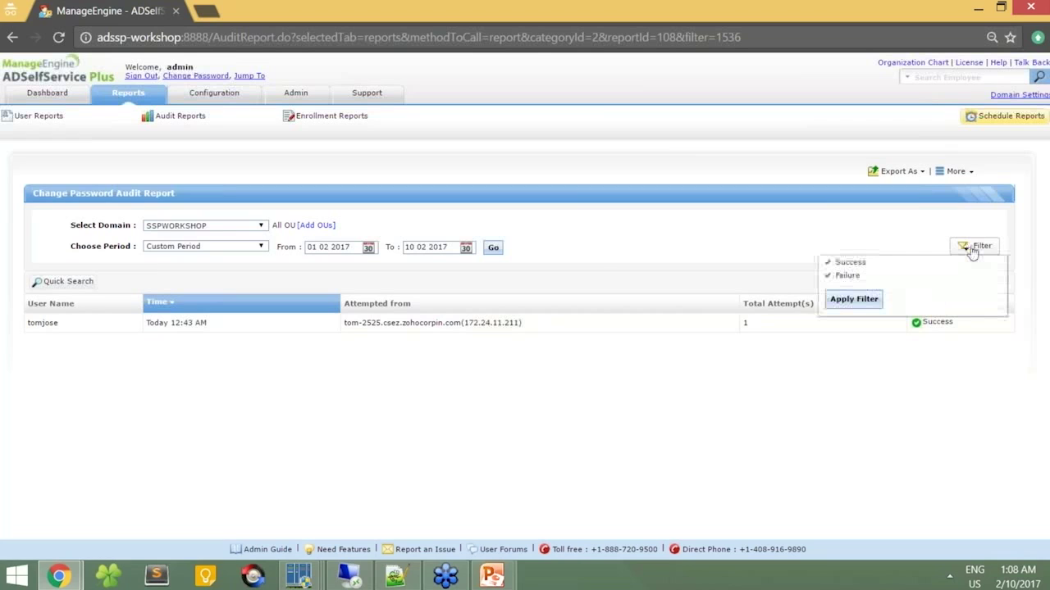
left_click(598, 259)
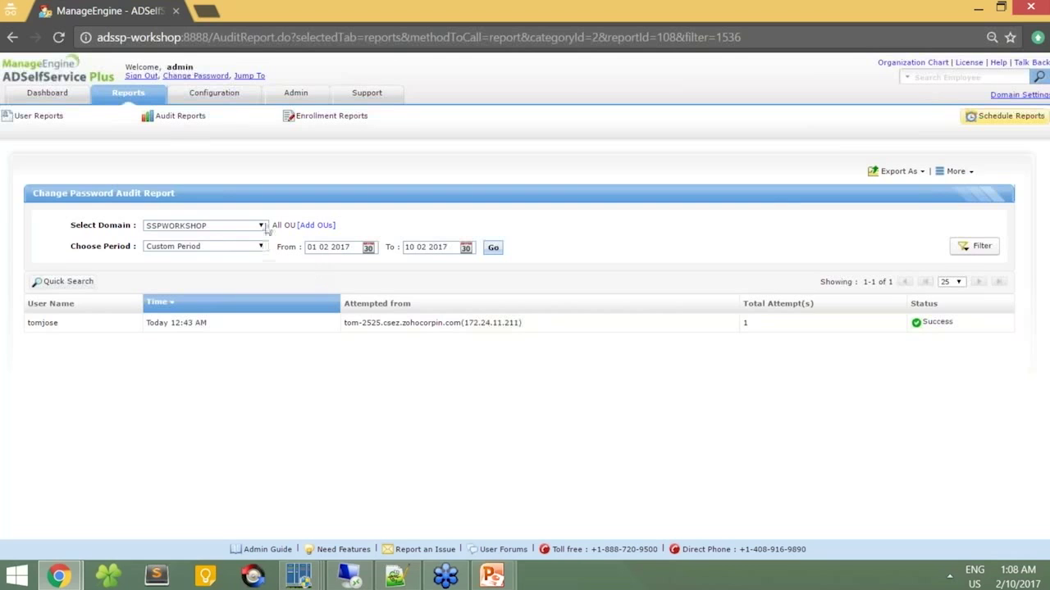
left_click(327, 234)
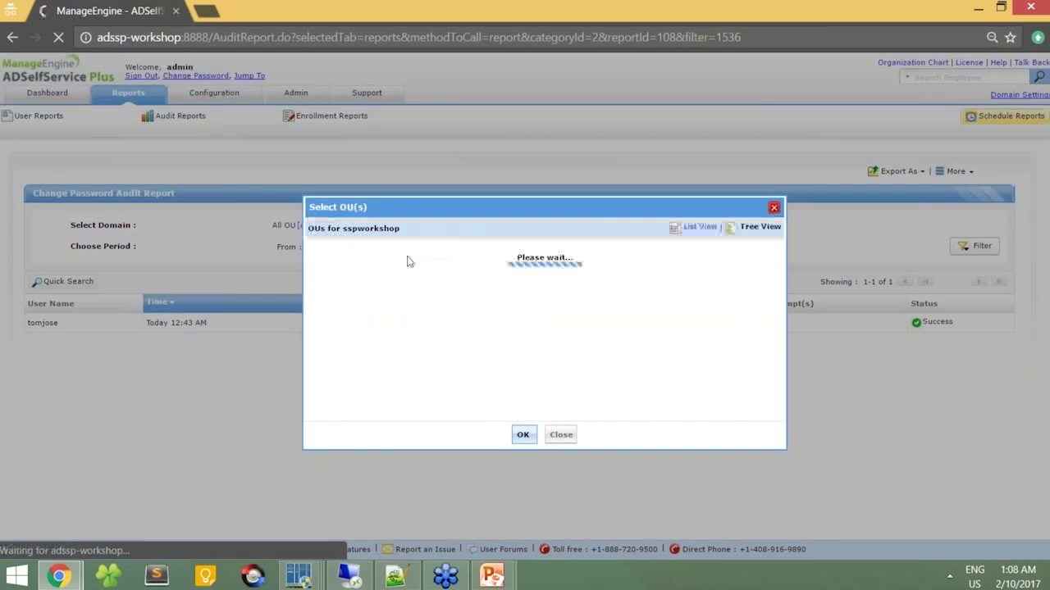
left_click(569, 441)
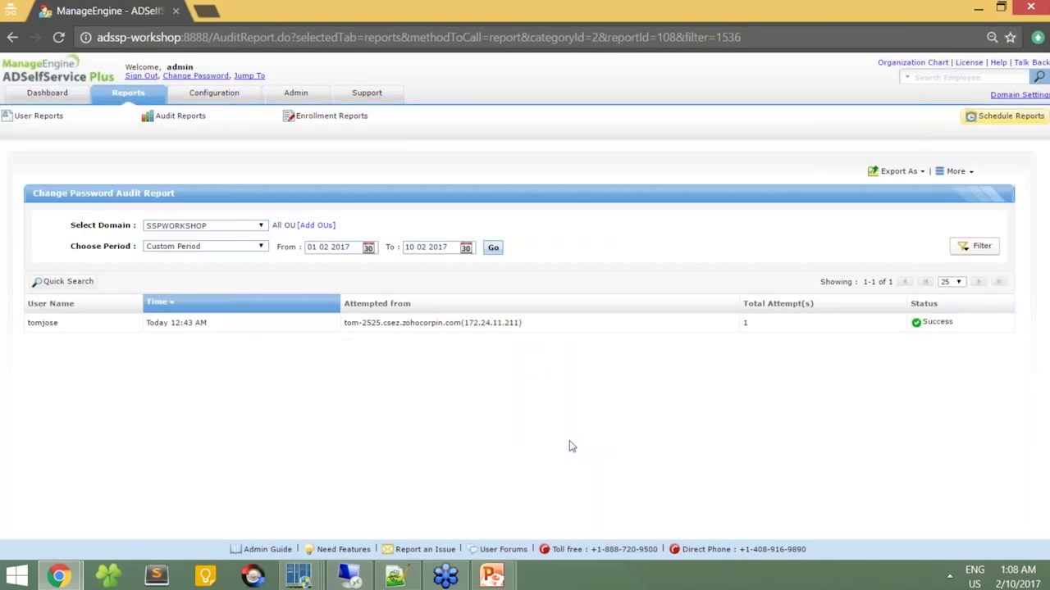
Step: Show the Notification Delivery Report listing nine successfully delivered mail notifications
mouse_move(176, 115)
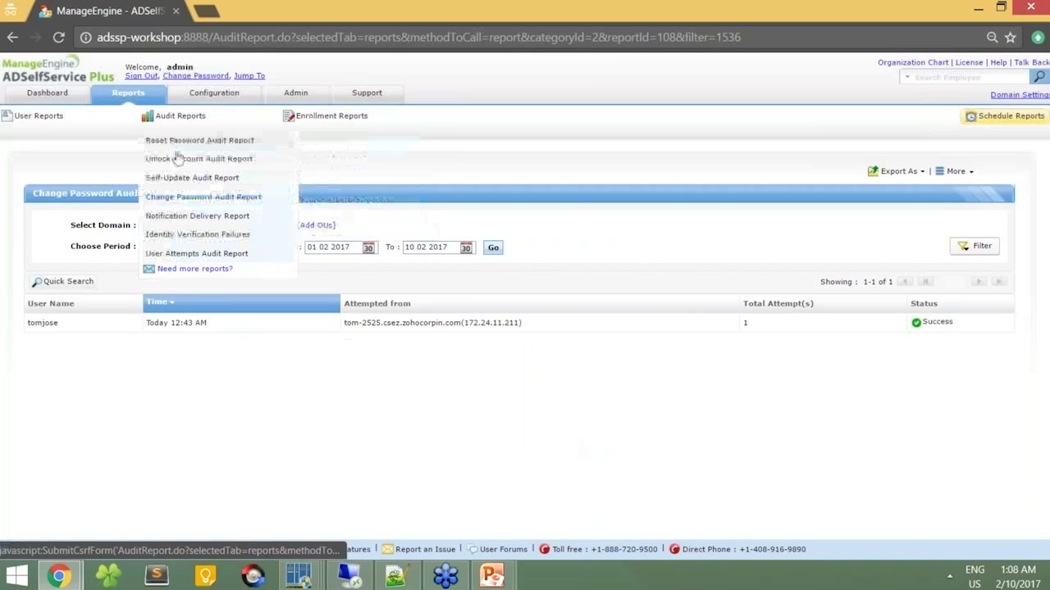
left_click(196, 217)
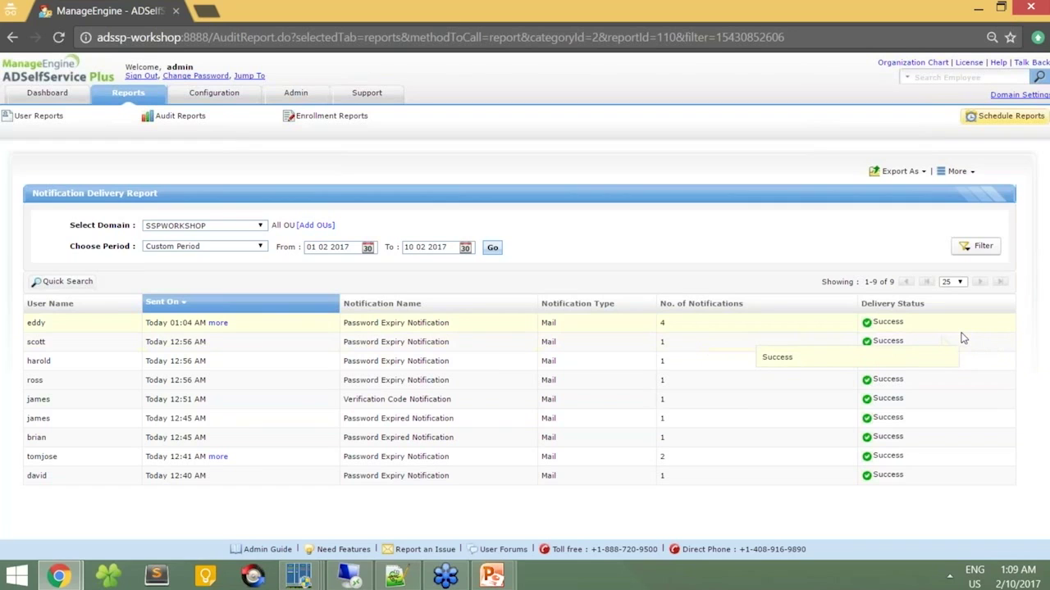
mouse_move(367, 123)
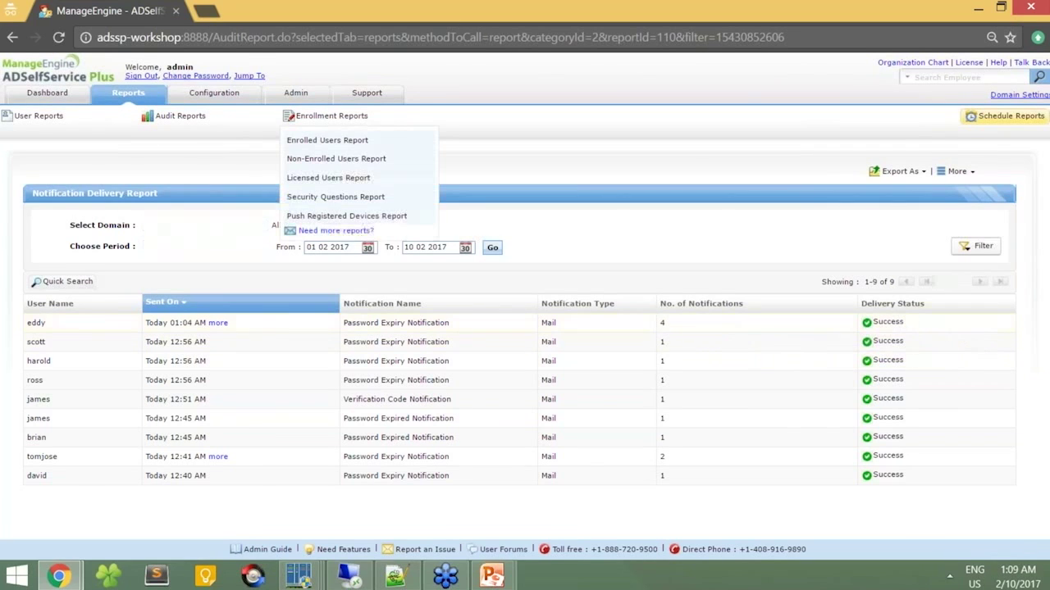
Step: View the Enrolled Users and Non-Enrolled Users enrollment reports
left_click(351, 147)
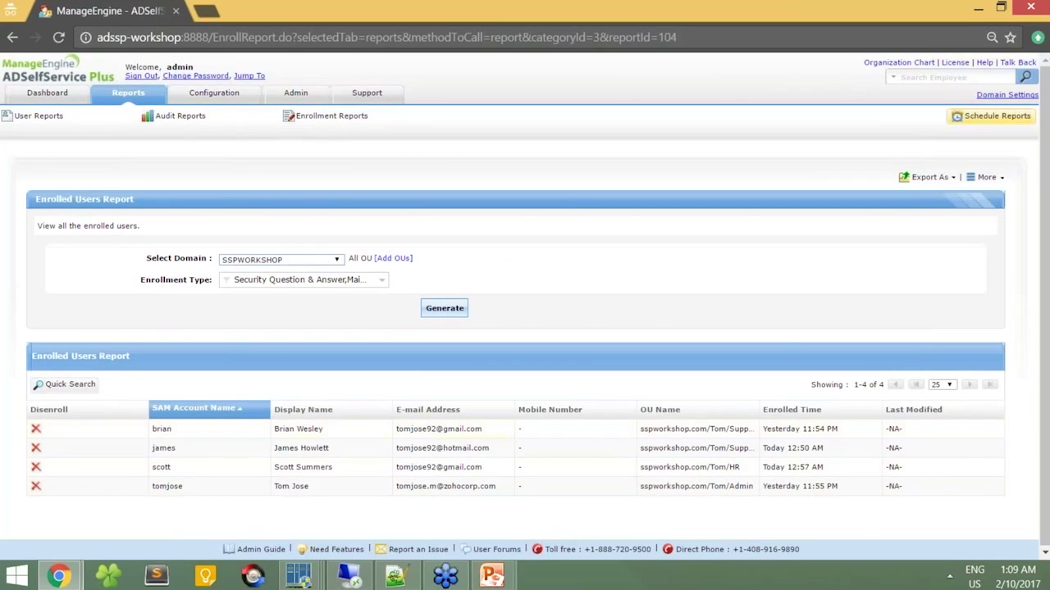
mouse_move(332, 118)
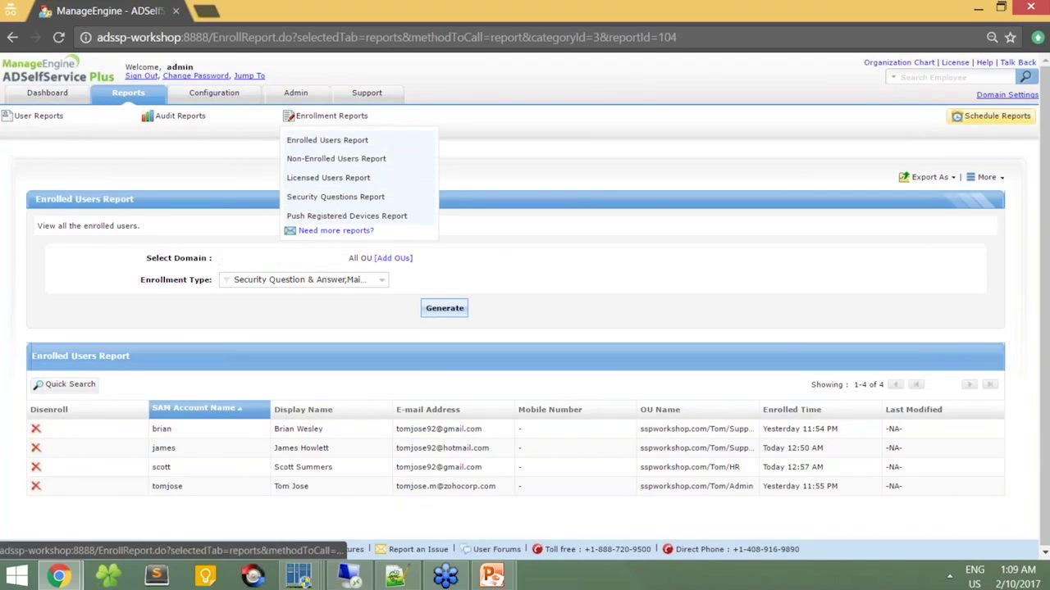
left_click(334, 160)
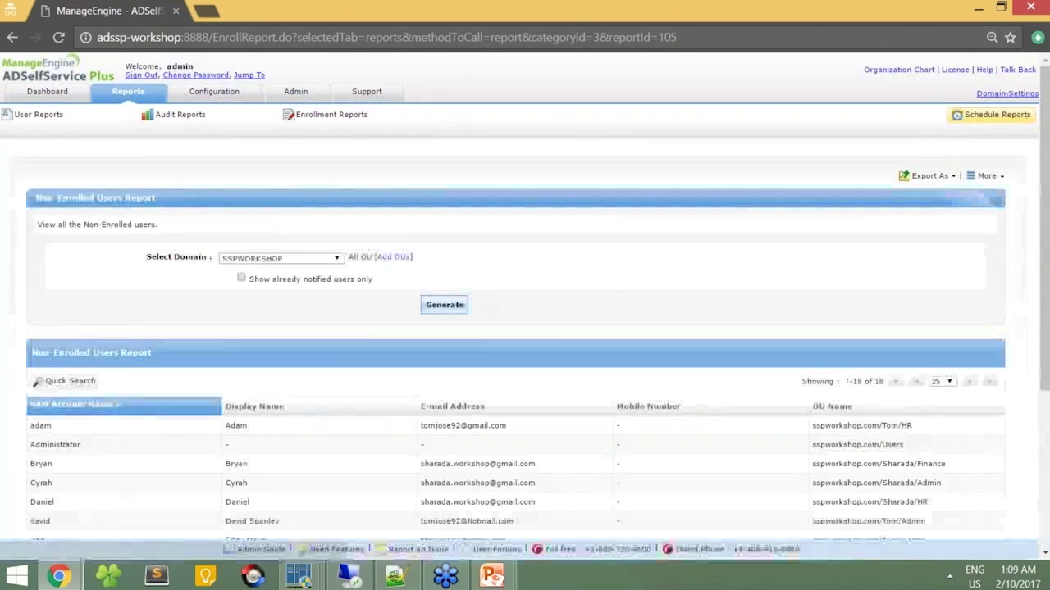
scroll(206, 477, "down", 1)
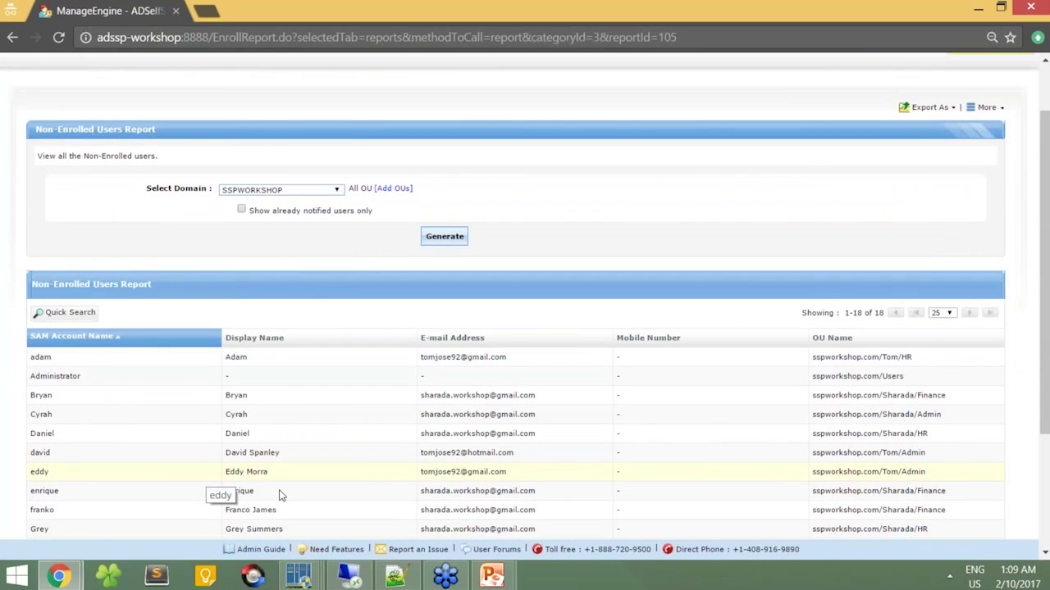
scroll(333, 177, "up", 1)
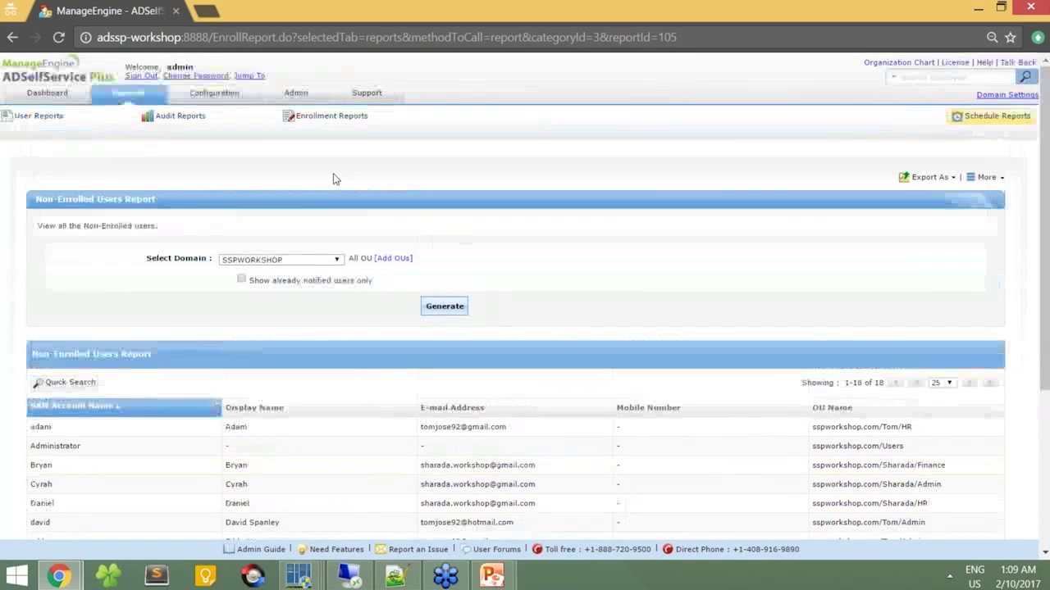
Step: View the Security Questions Report, then sign out to the login page
mouse_move(334, 123)
left_click(324, 196)
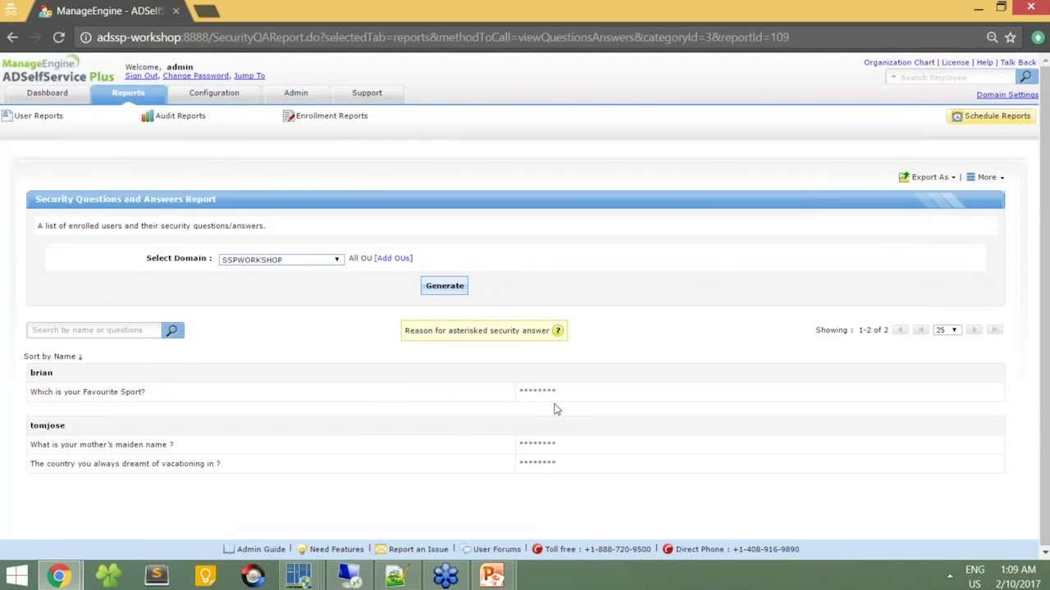
left_click(1035, 41)
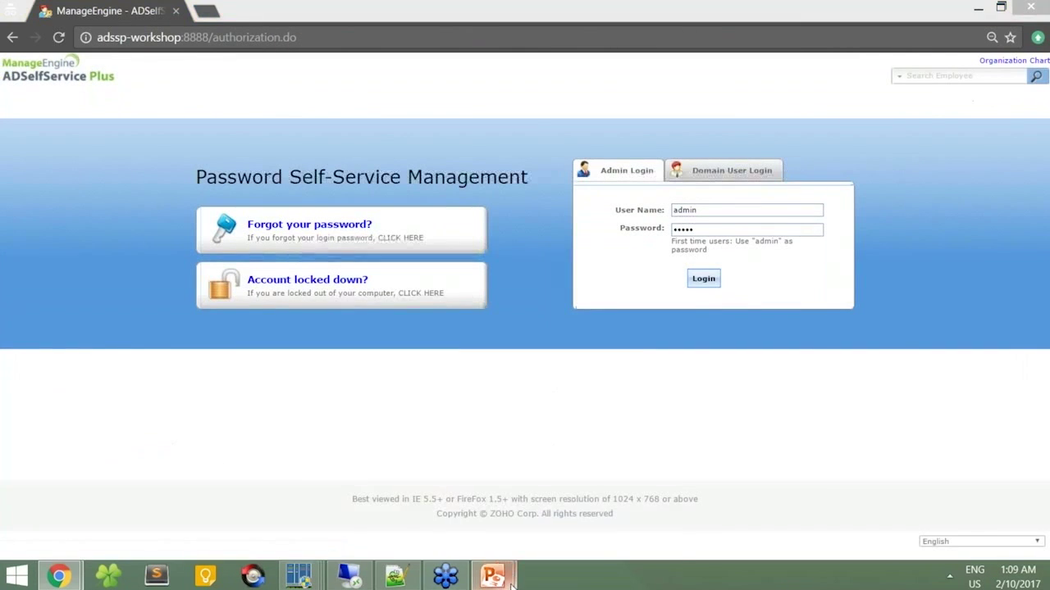
Step: Show the Workshop - 4 Topics slide from the PowerPoint taskbar thumbnail, then switch windows
mouse_move(504, 578)
left_click(546, 536)
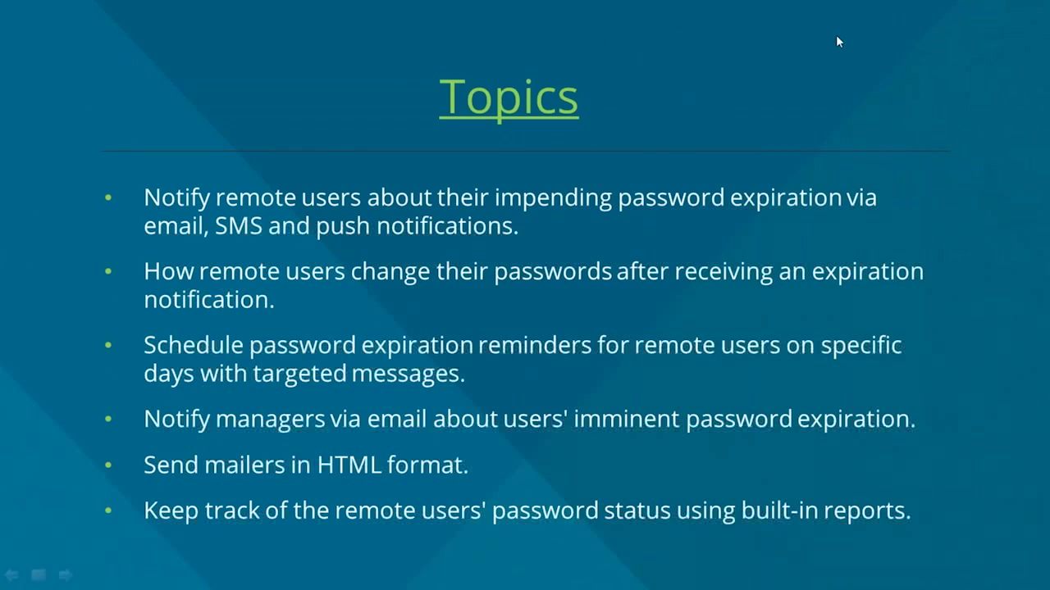
key("alt+Tab")
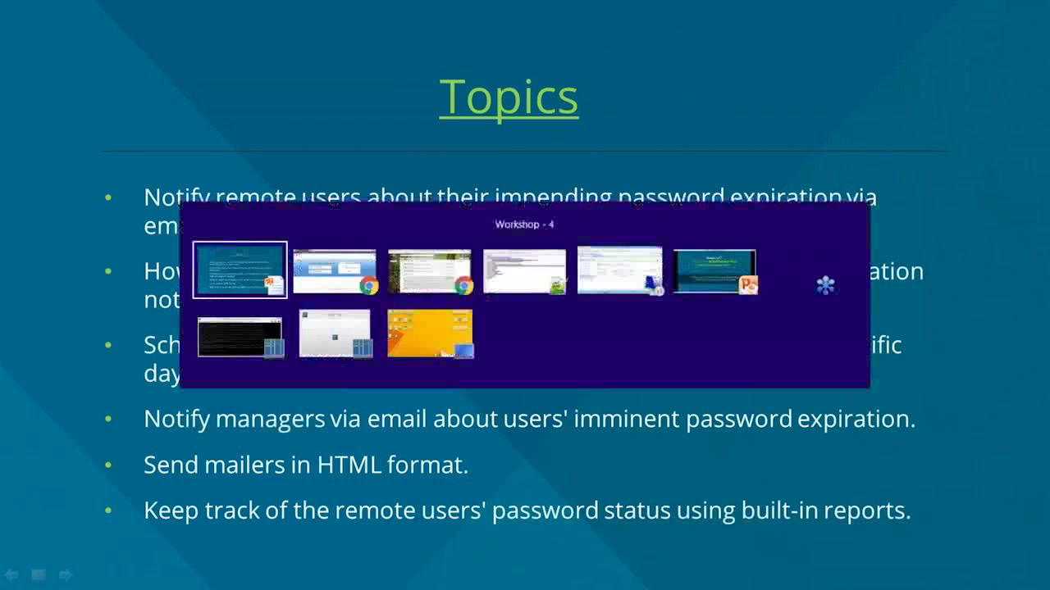
Step: Log in and enable Enforce Custom Password Policy in Password Policy Enforcer settings
left_click(711, 286)
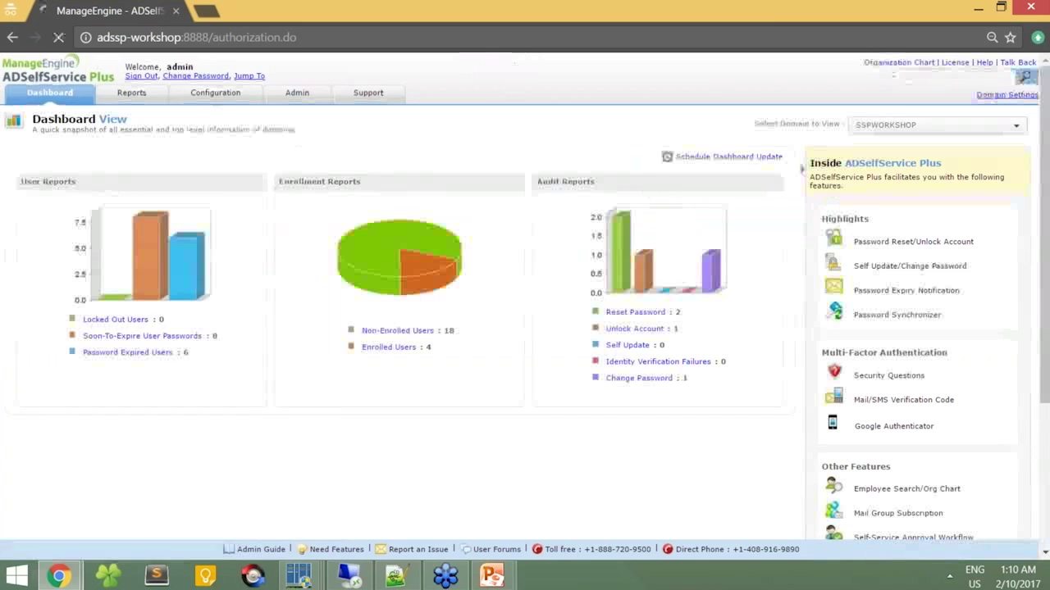
left_click(216, 105)
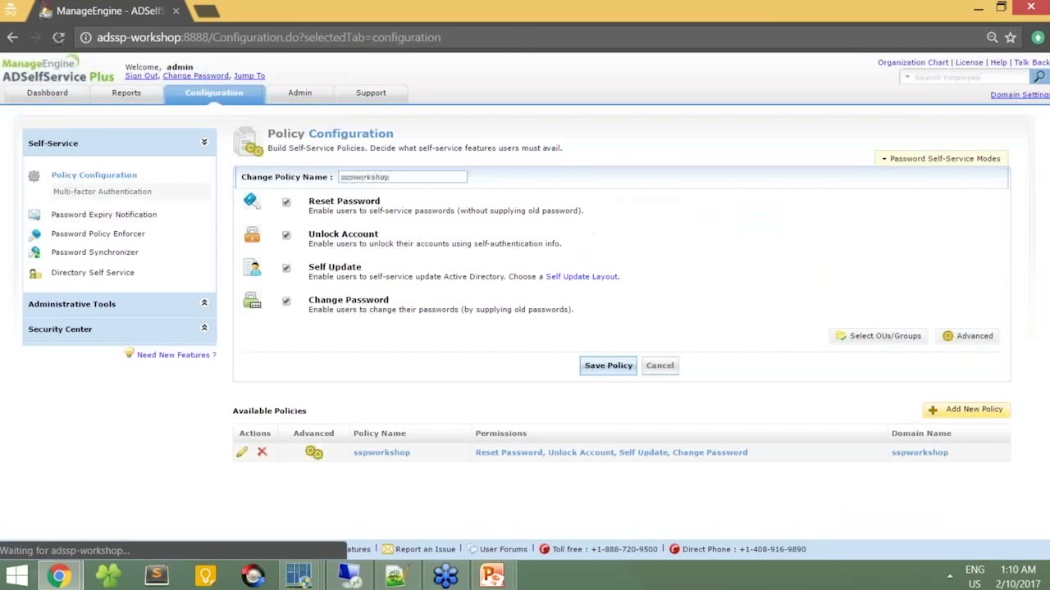
left_click(85, 236)
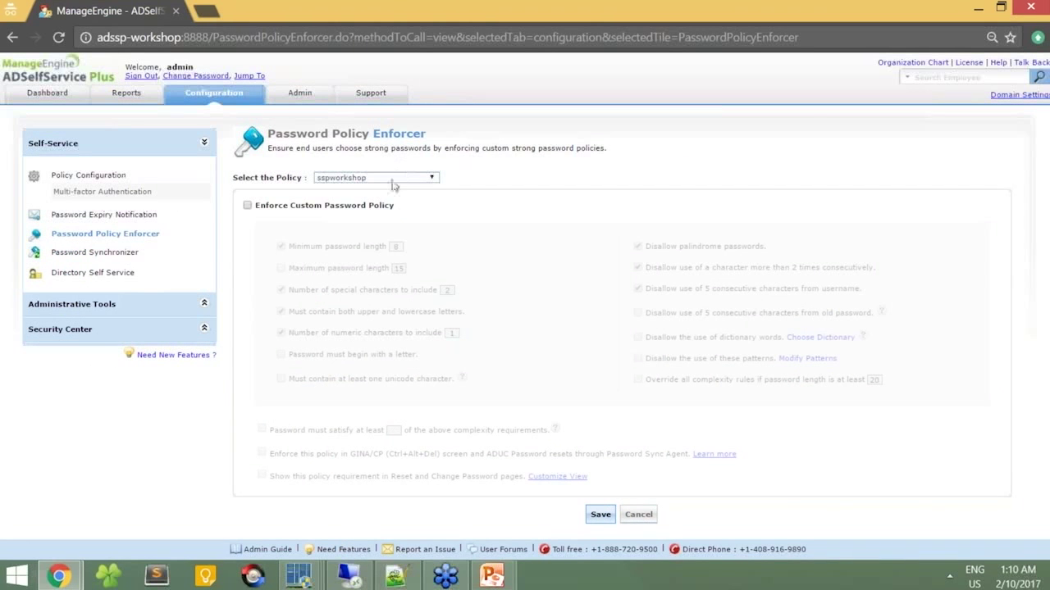
left_click(249, 208)
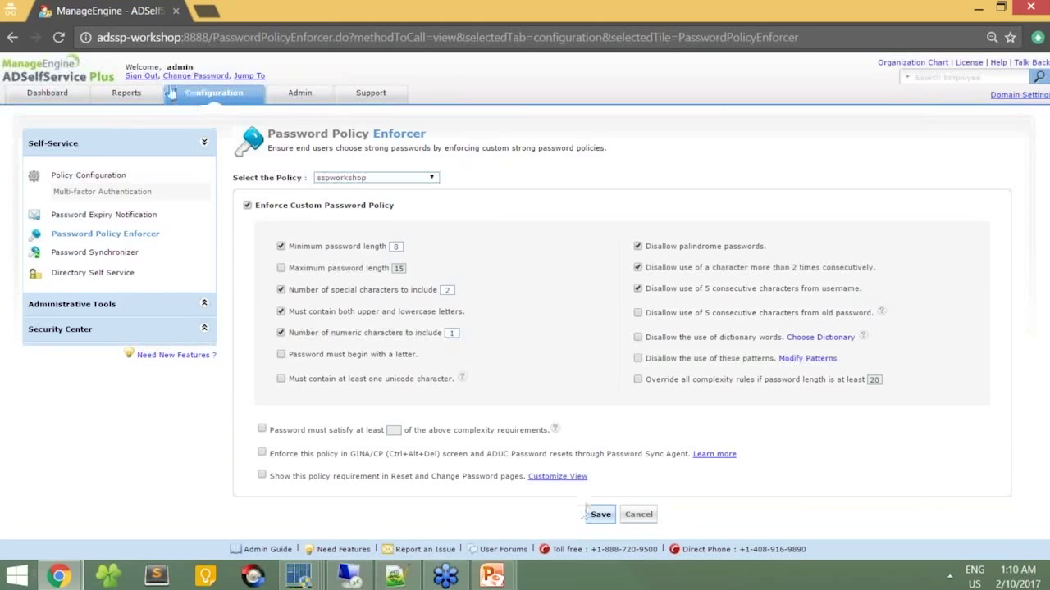
Step: Sign out of ADSelfService Plus and bring the workshop slideshow back to the front
left_click(141, 76)
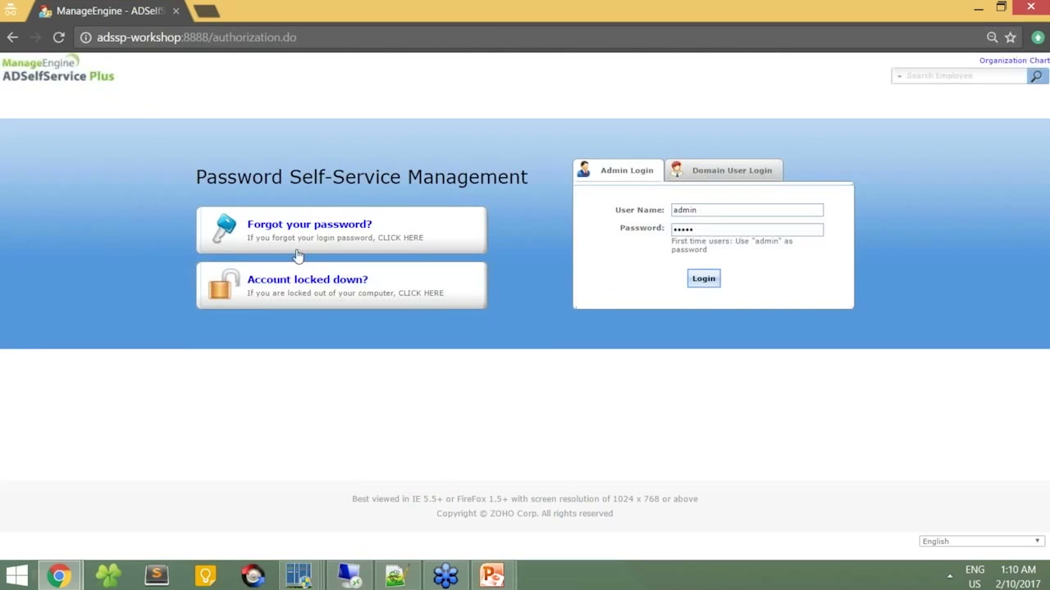
mouse_move(502, 579)
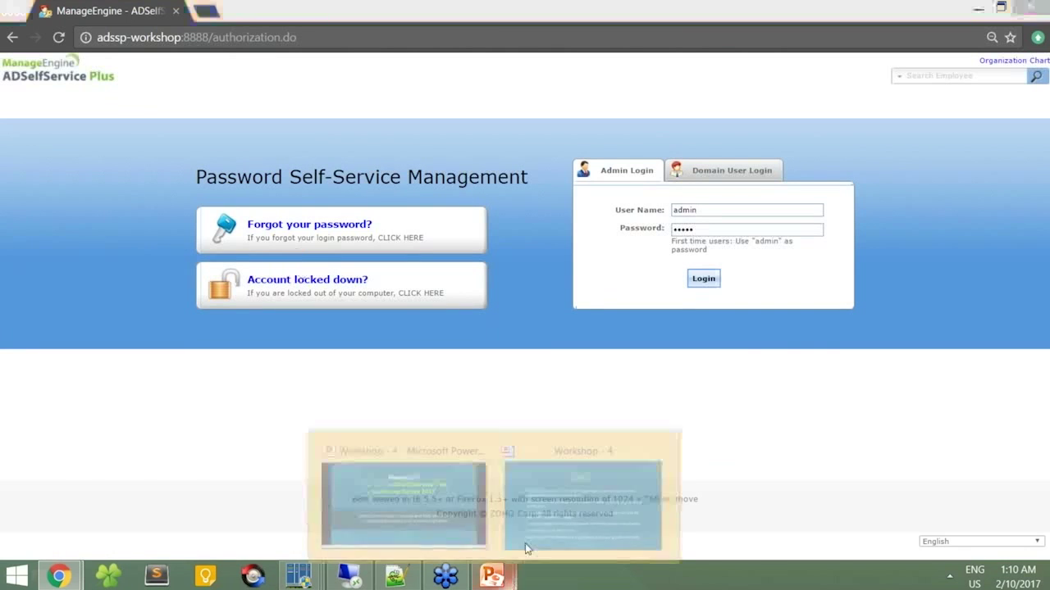
left_click(541, 521)
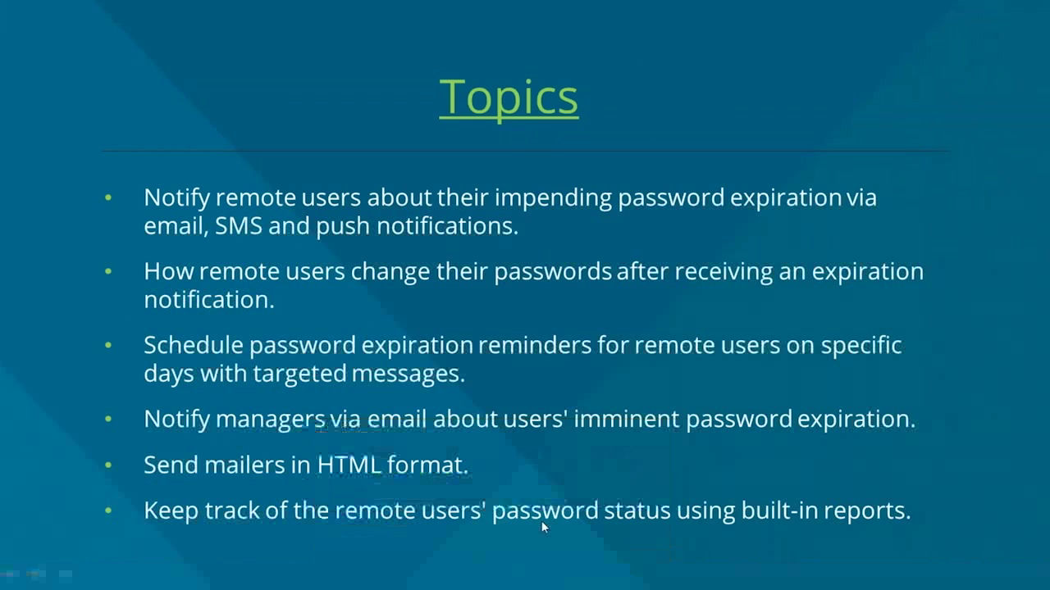